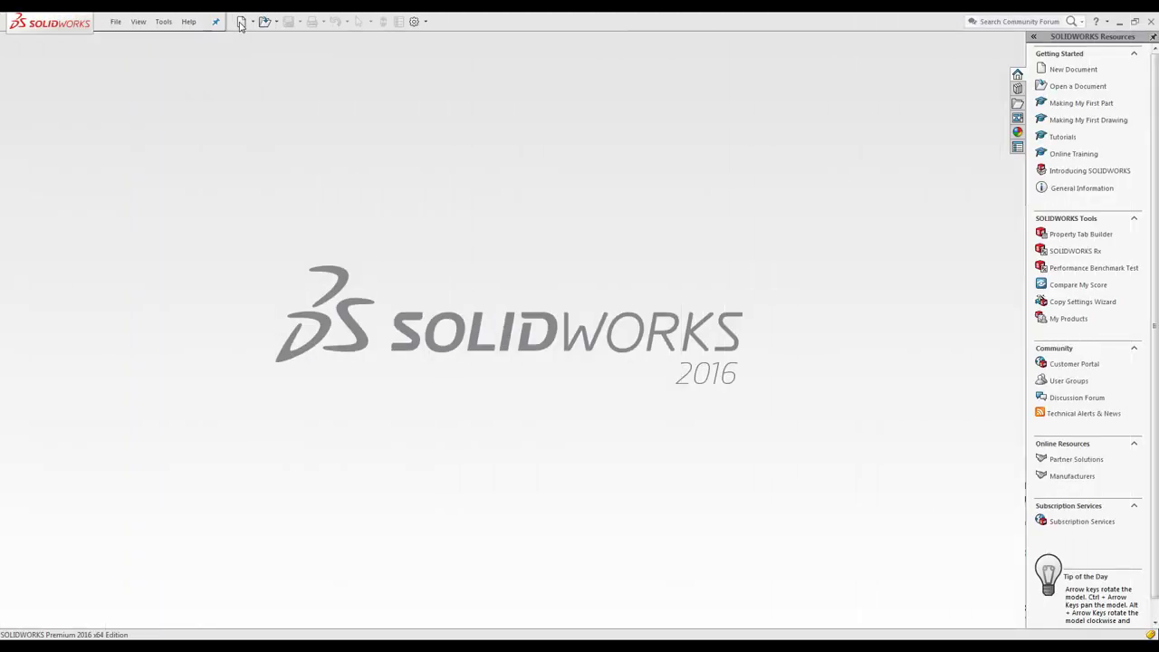
Start a new assembly and open all four pump part files for insertion
left_click(241, 22)
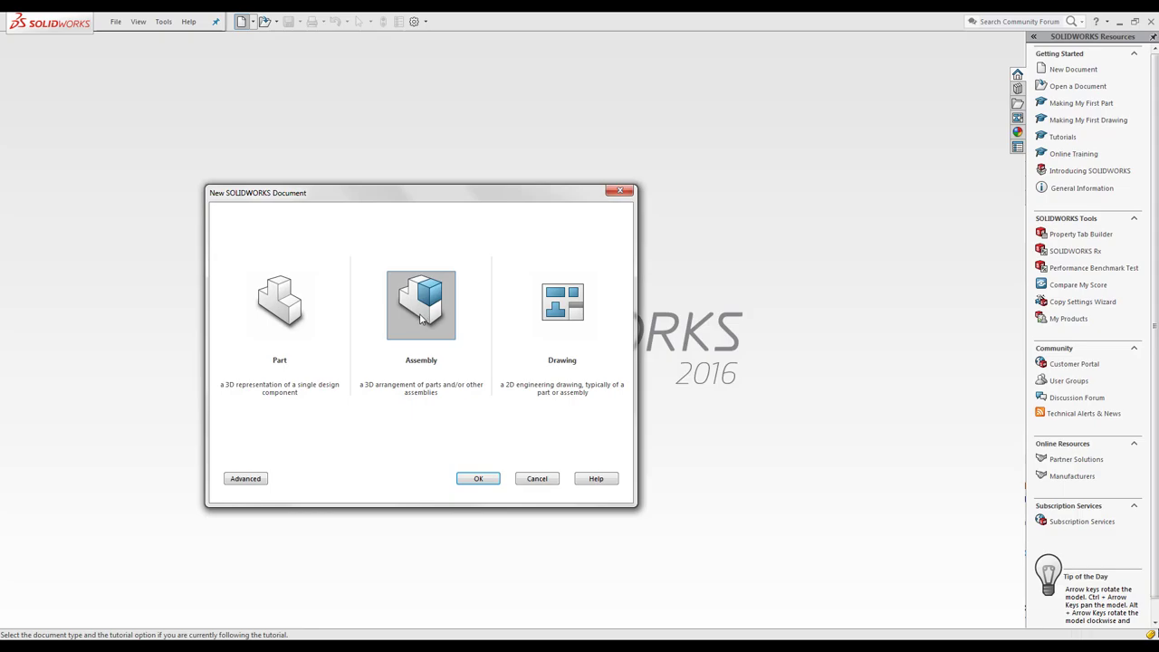
left_click(477, 478)
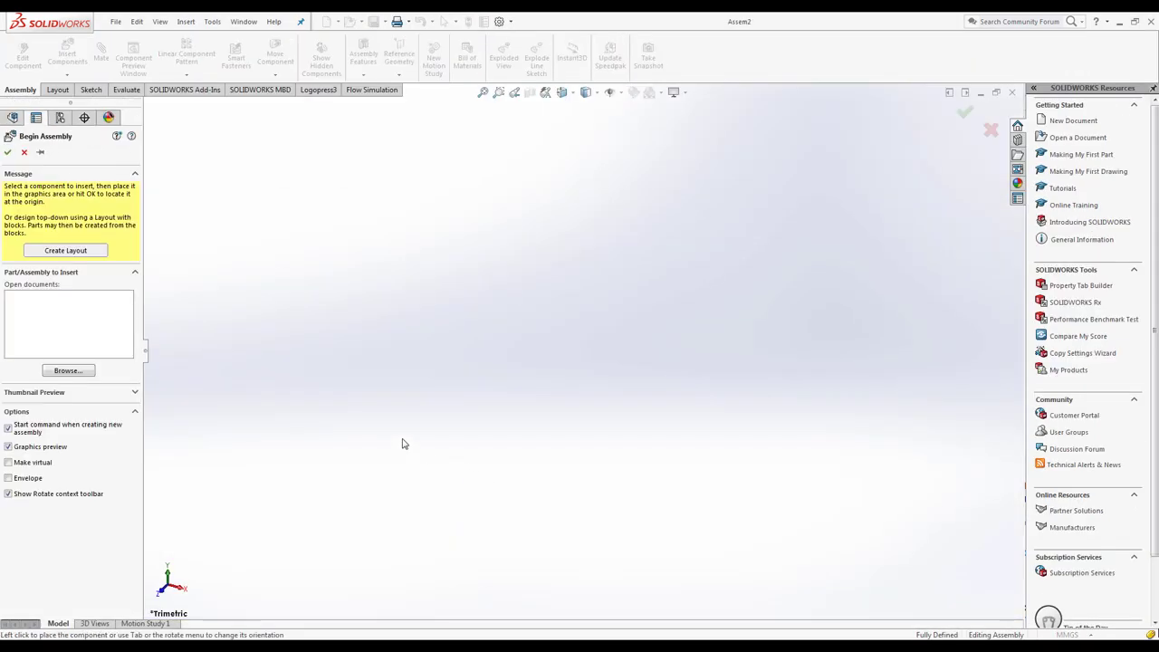
left_click(71, 372)
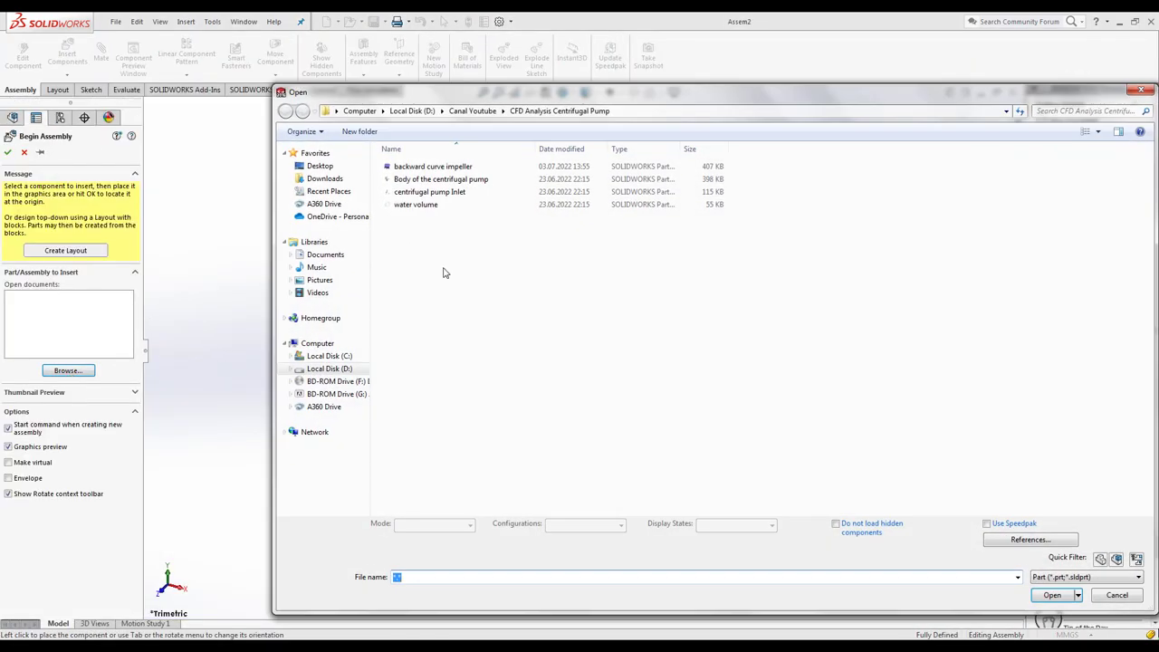
left_click_drag(419, 227, 408, 163)
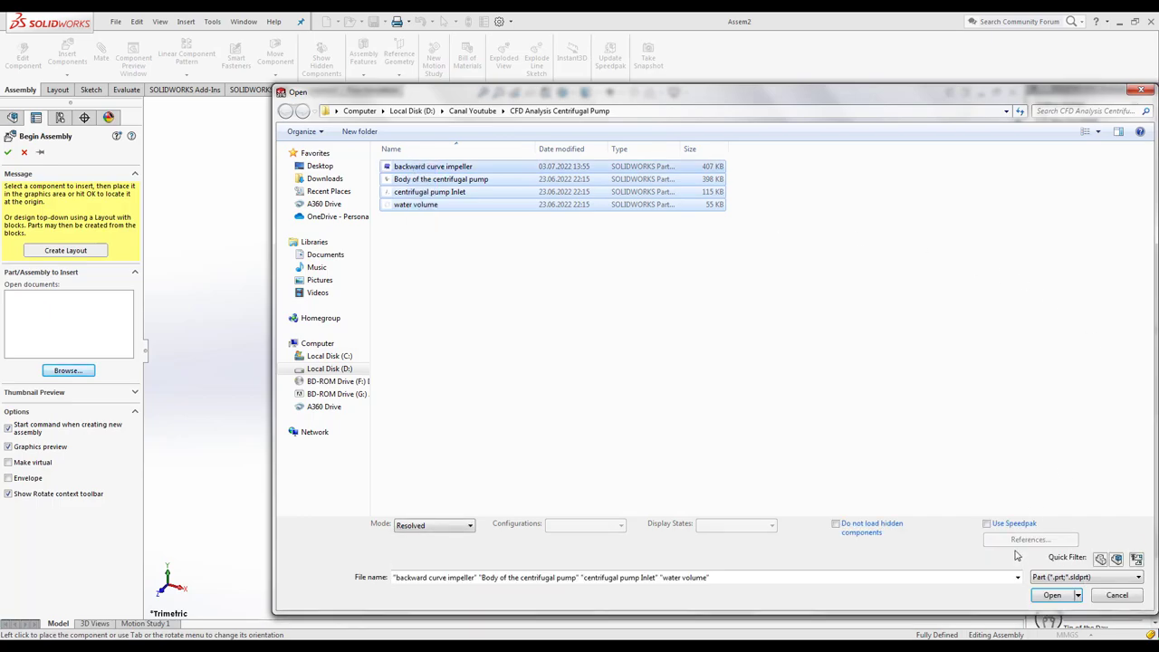
left_click(1052, 596)
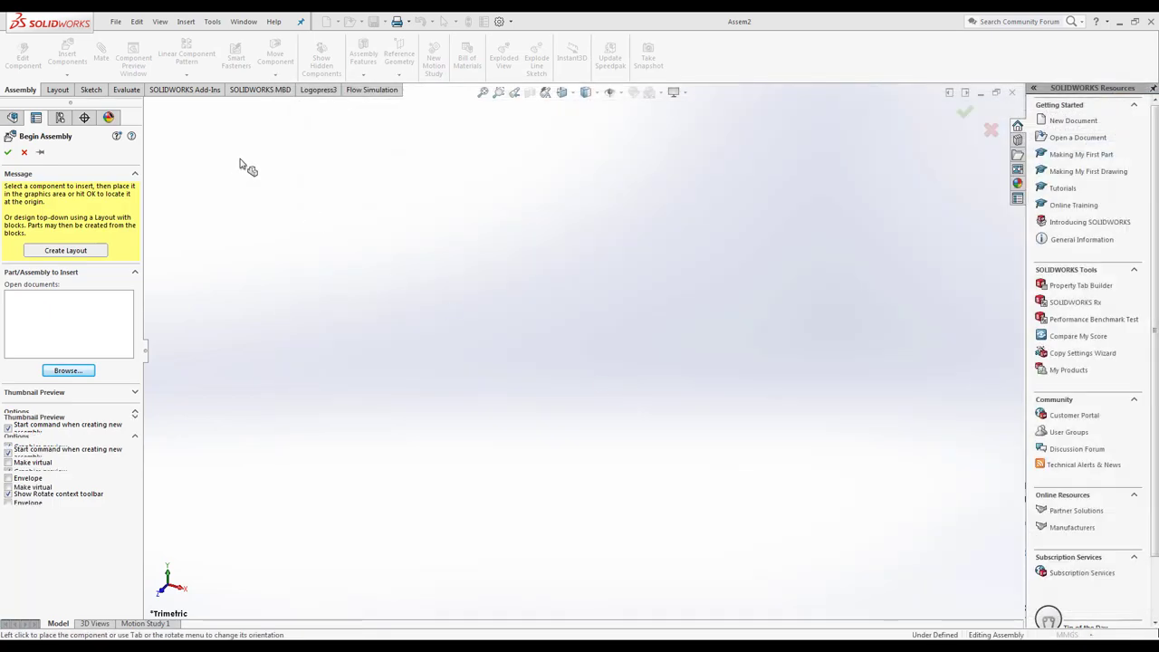
Place the impeller, pump body, inlet and water volume cylinder in the graphics area
left_click(584, 372)
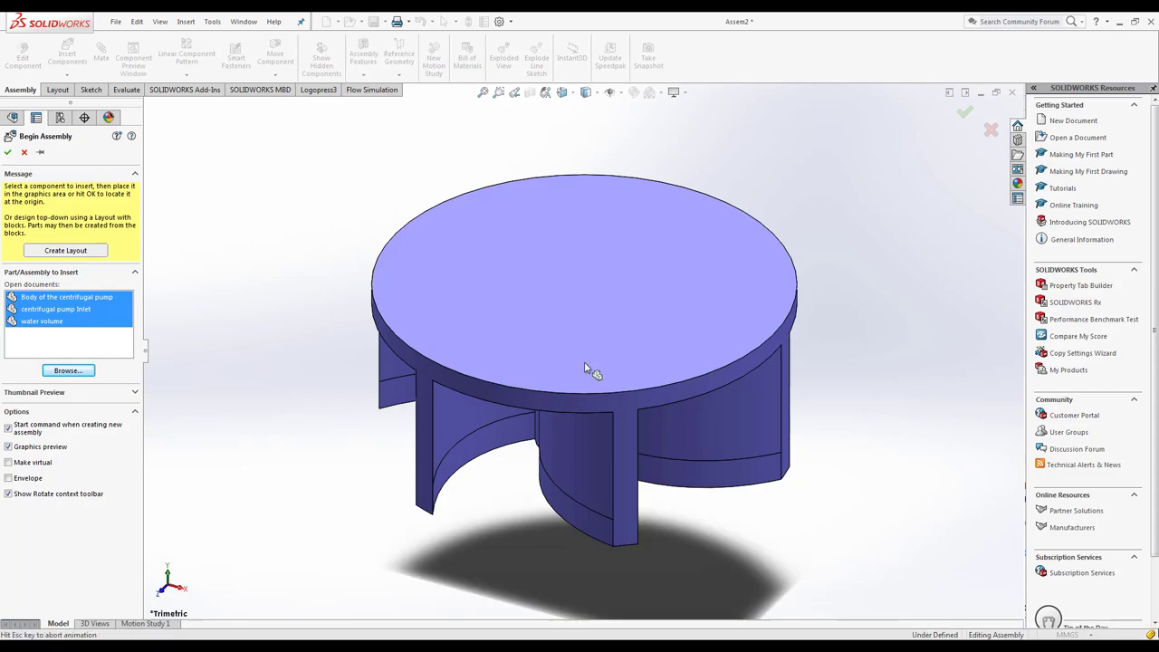
left_click(562, 312)
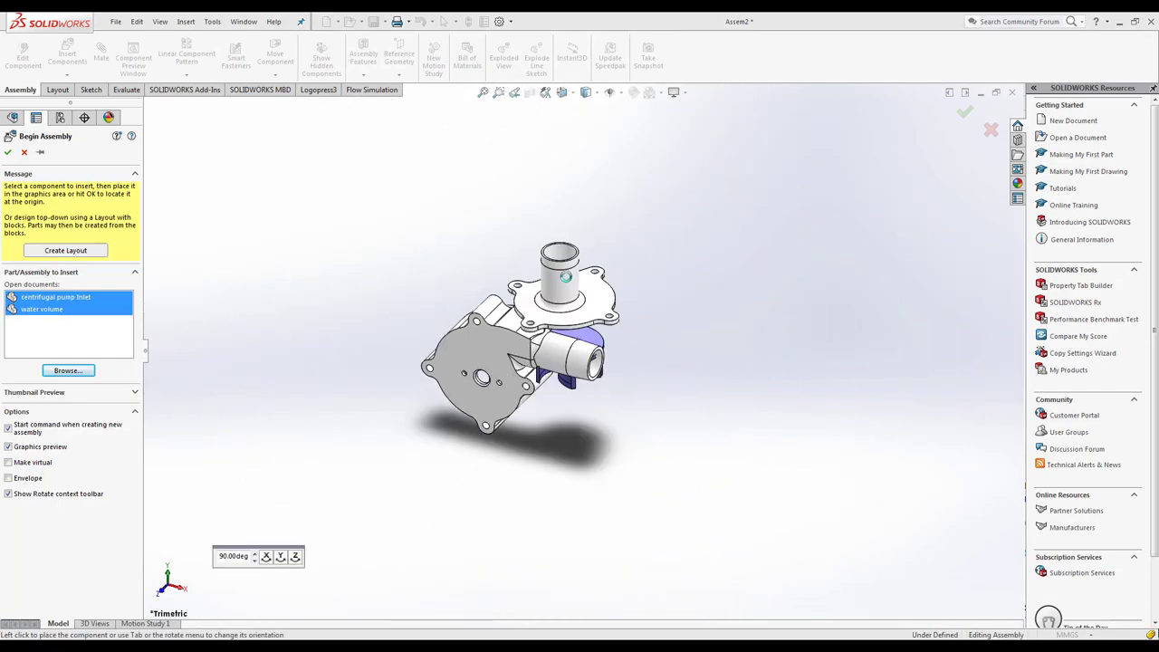
left_click(570, 281)
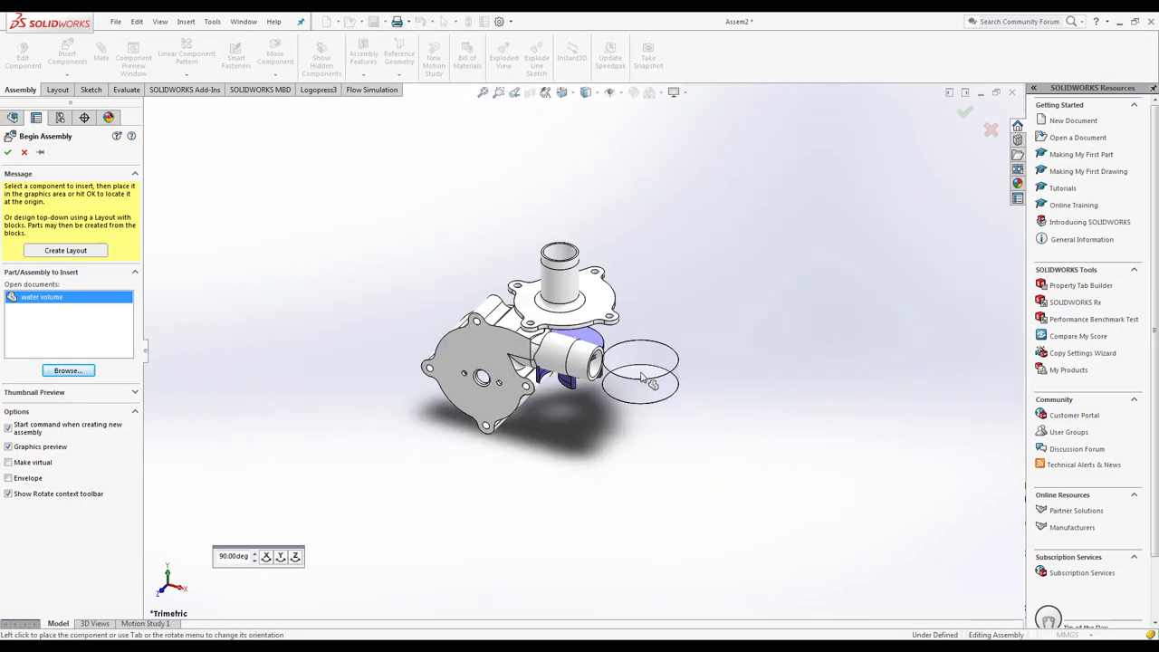
left_click(640, 363)
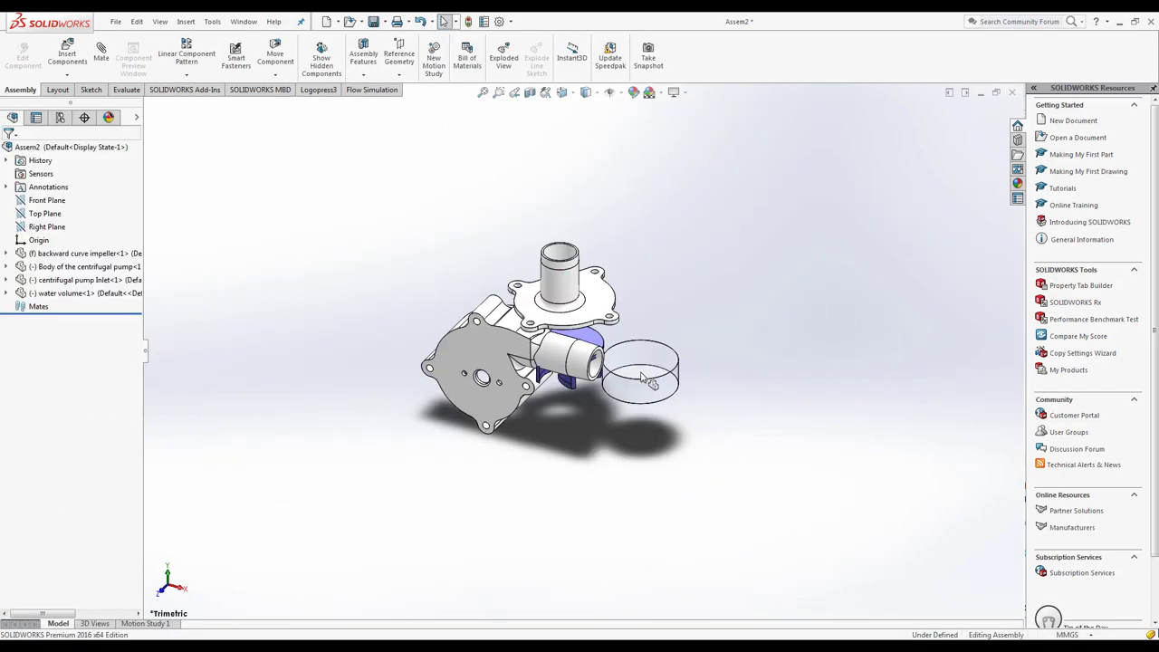
Set the impeller to float and fix the pump body in place
right_click(68, 253)
left_click(91, 387)
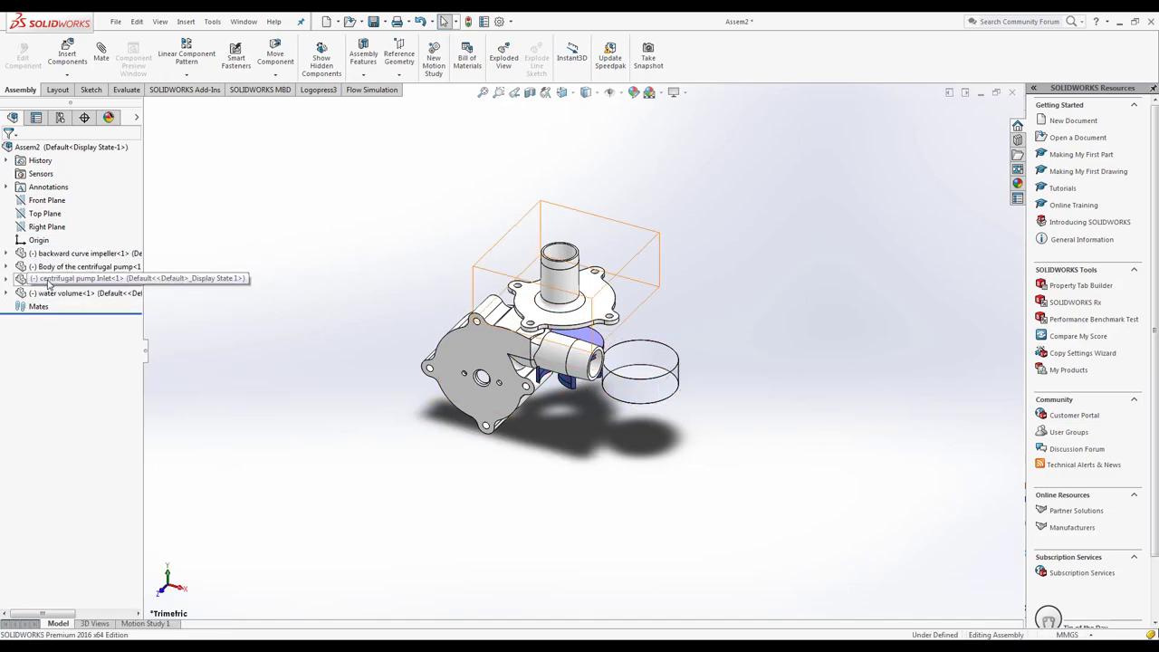
right_click(61, 266)
left_click(100, 395)
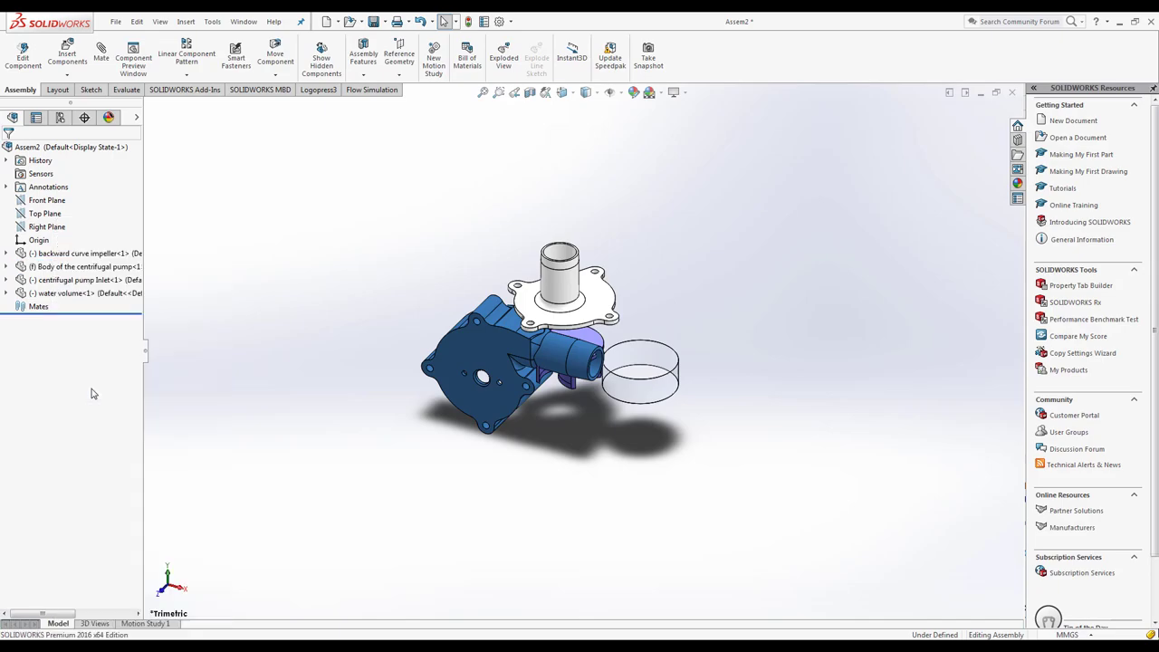
Drag the inlet, water volume and impeller apart from the pump body
middle_click_drag(460, 531, 519, 363)
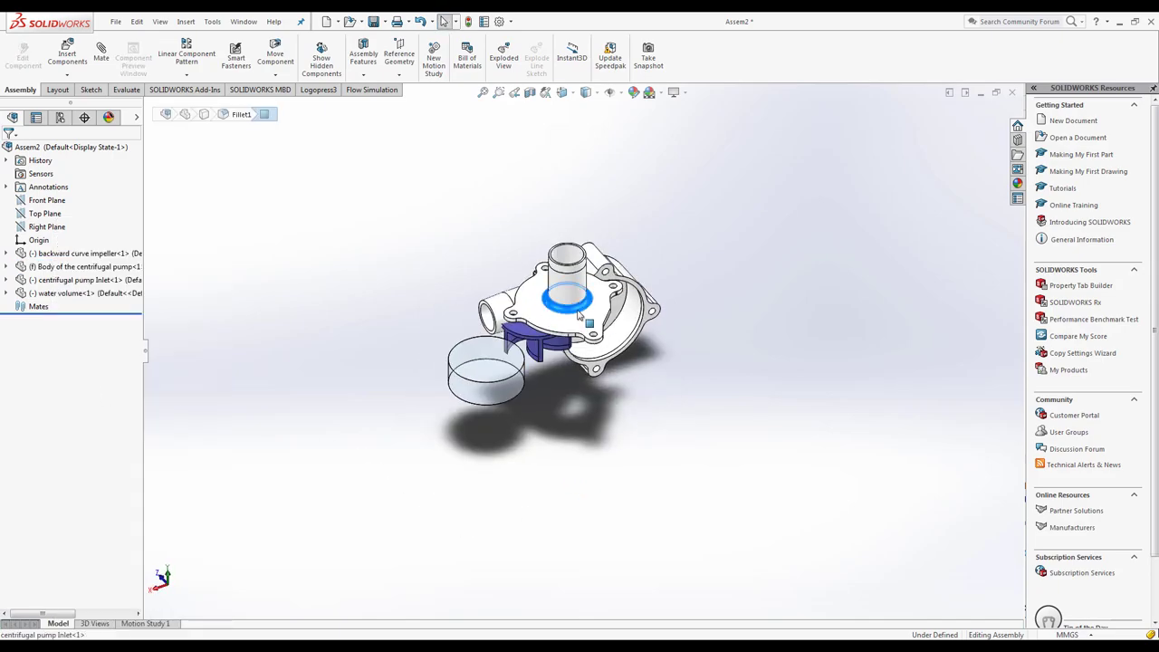
left_click_drag(567, 303, 798, 303)
left_click_drag(493, 380, 337, 456)
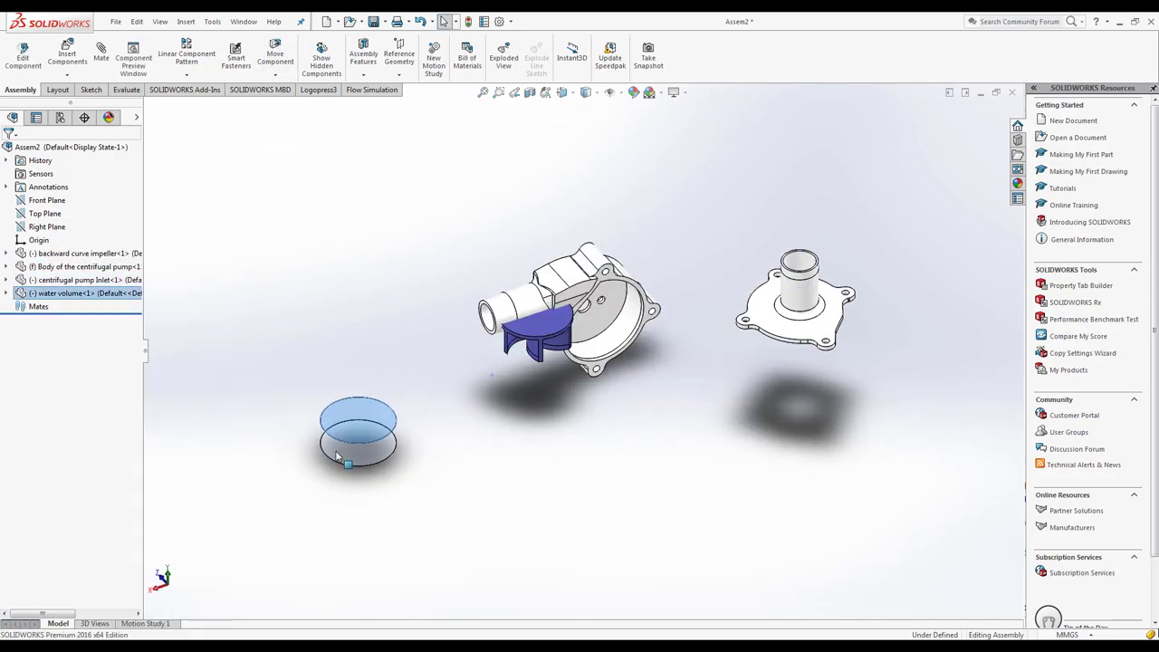
left_click_drag(539, 337, 571, 433)
left_click(504, 413)
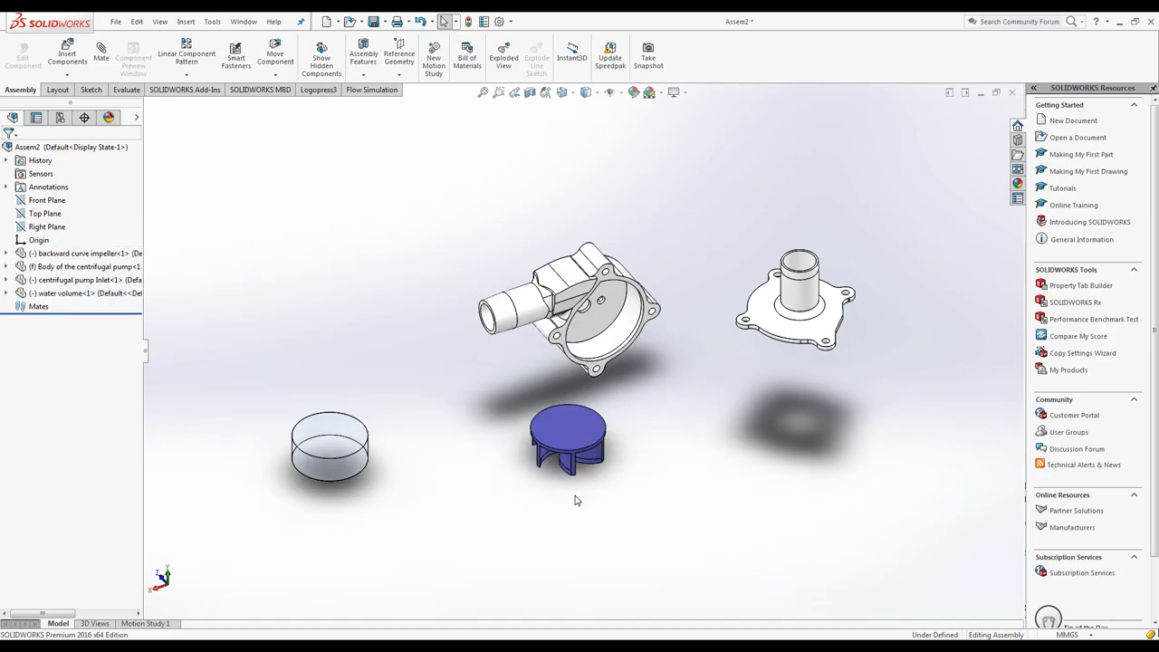
middle_click_drag(580, 501, 574, 437)
left_click(102, 54)
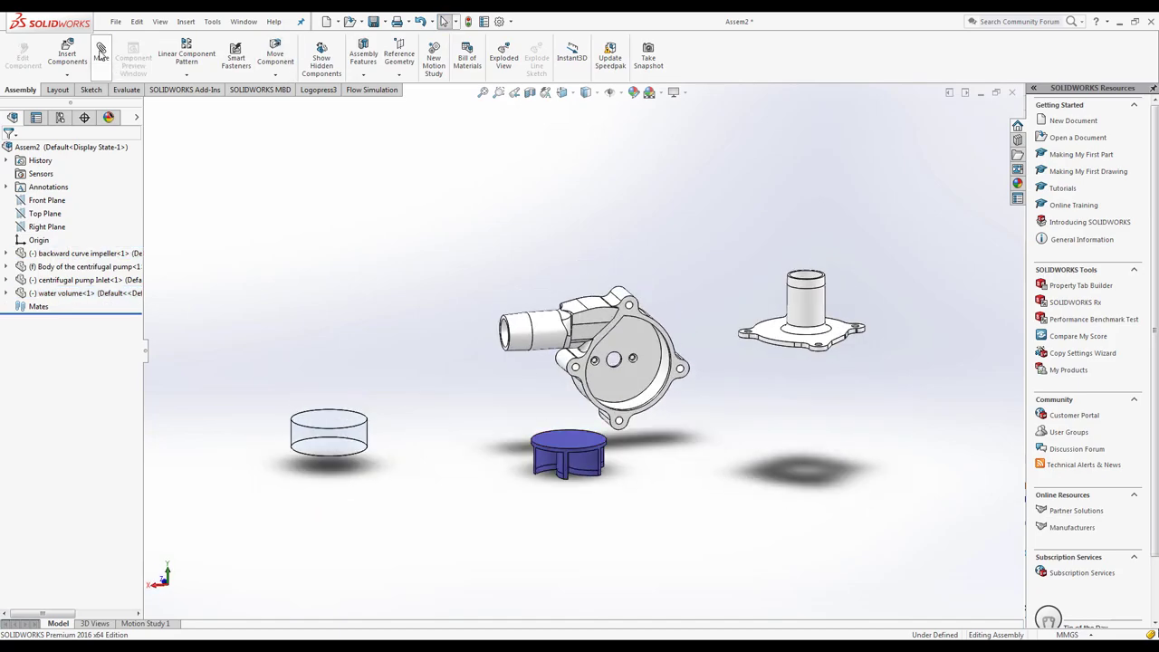
Add a 0.5 mm distance mate between the impeller face and the pump body's inner face
left_click(565, 438)
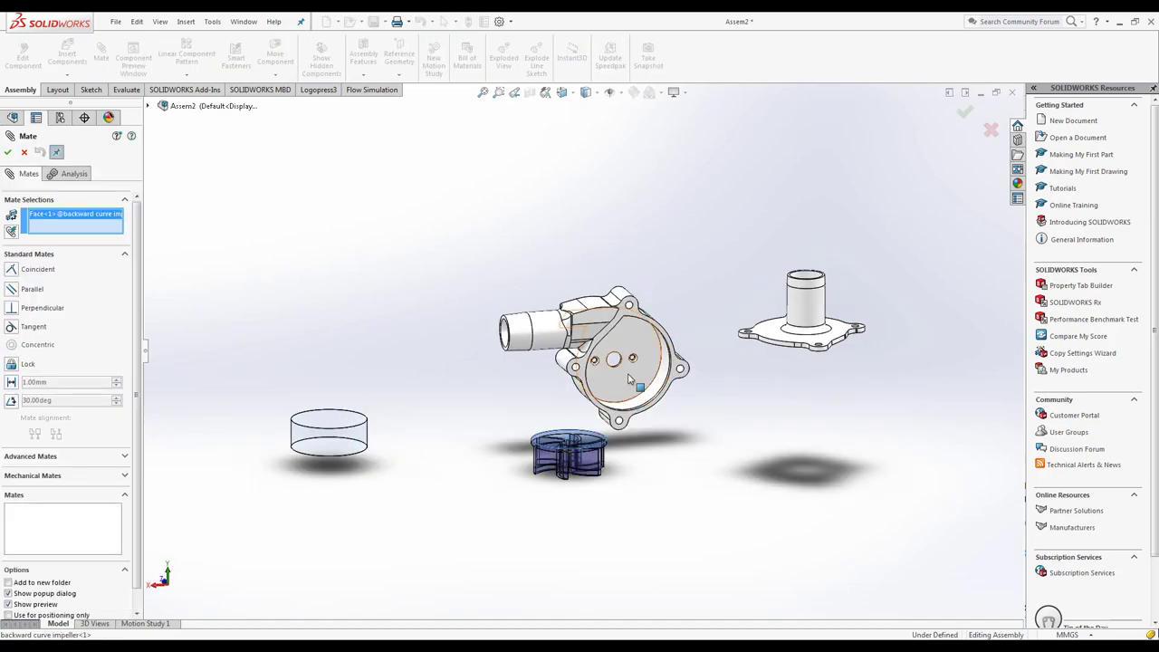
left_click(623, 375)
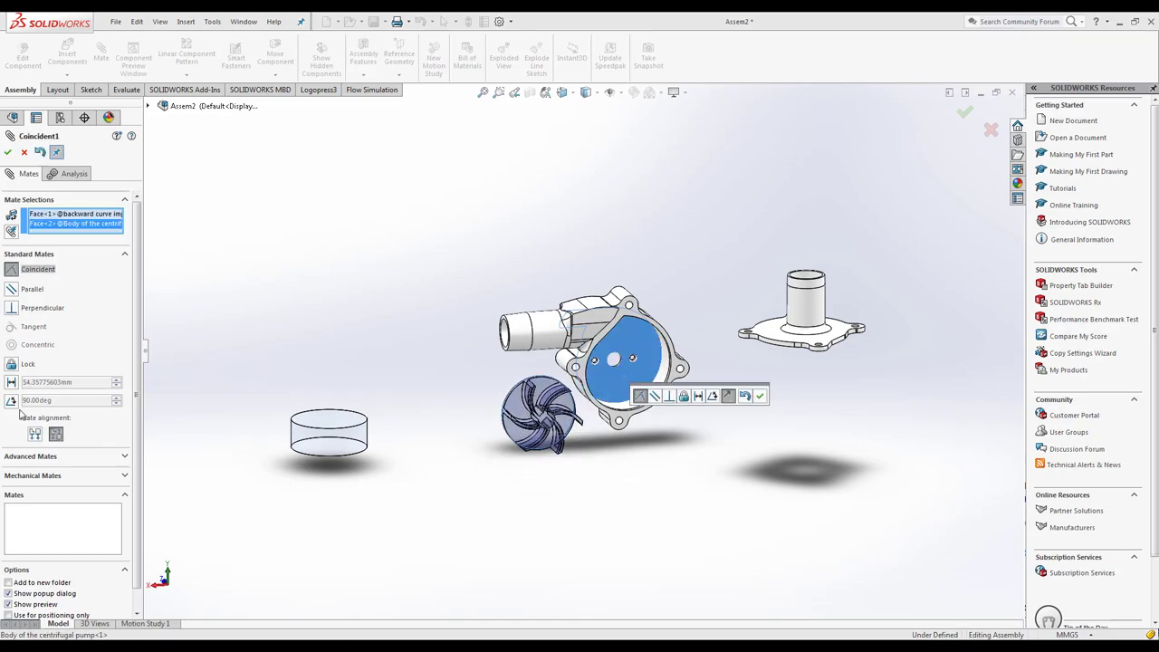
left_click(11, 383)
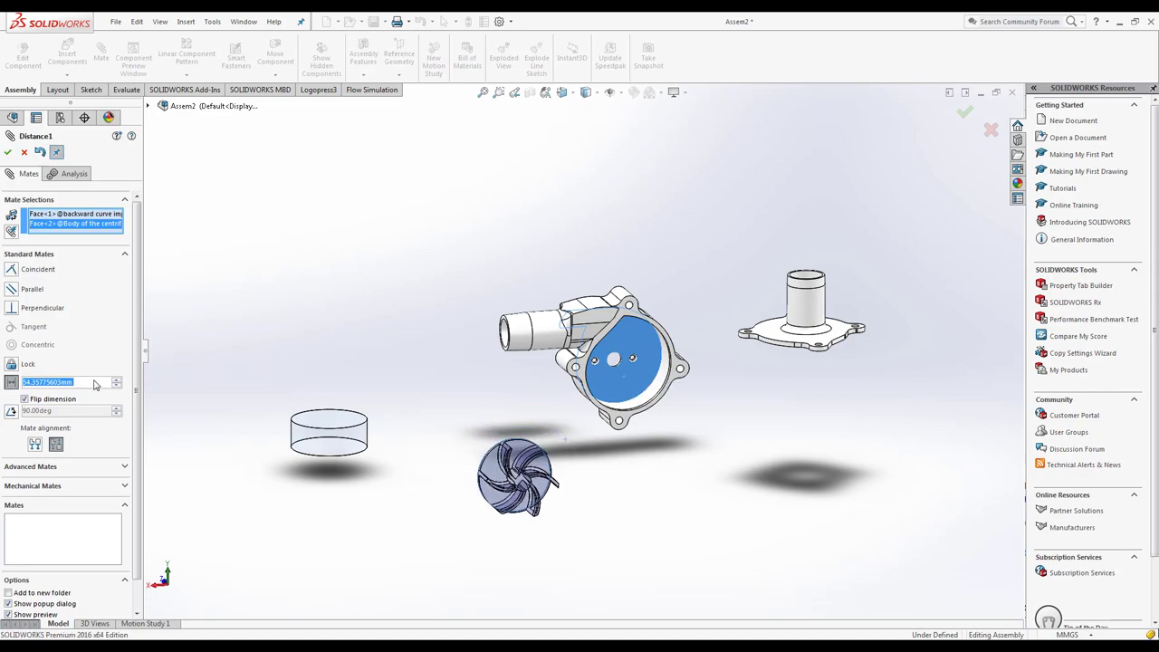
type("0.5")
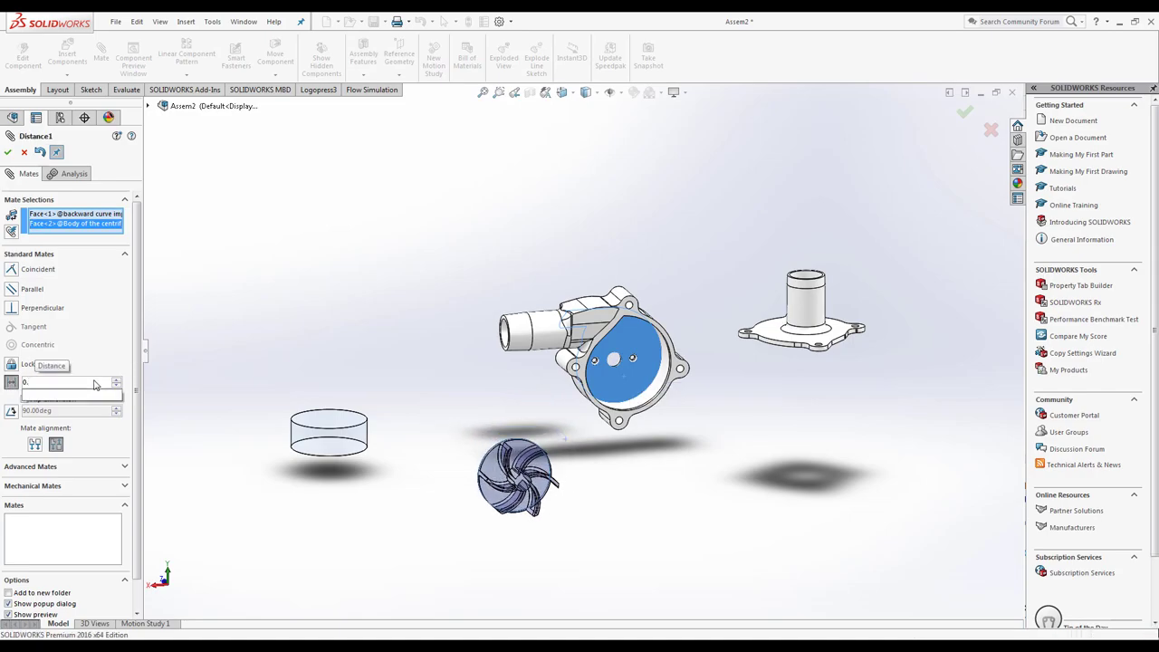
key("Return")
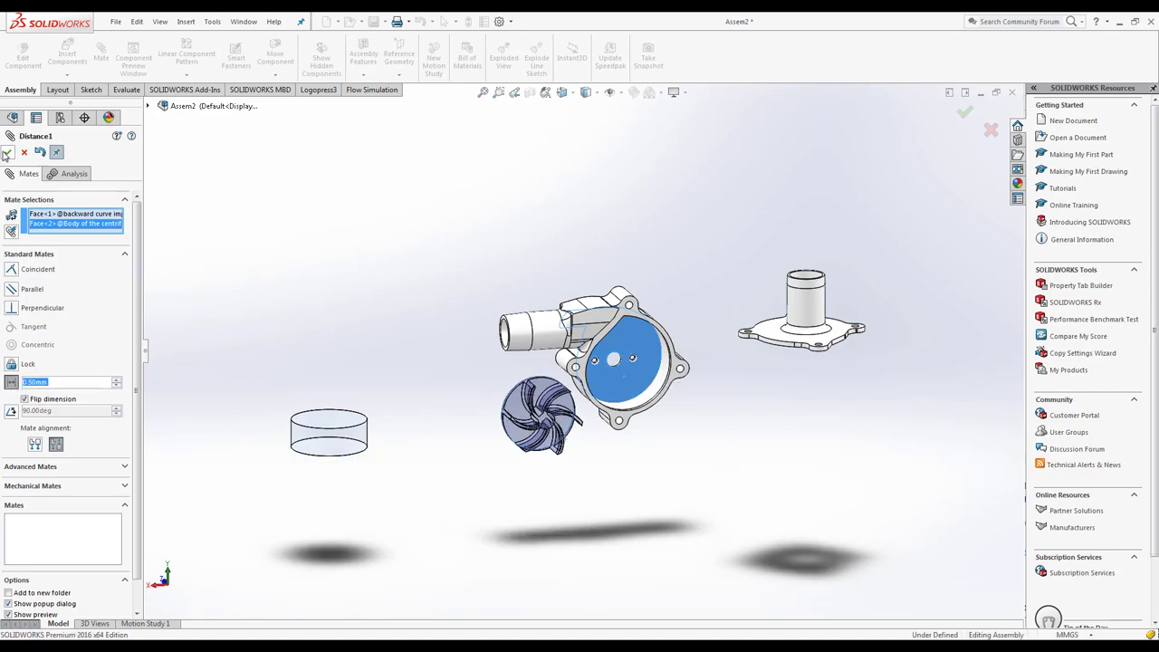
left_click(7, 152)
Make the impeller's circular edge concentric with the pump body's central hole
middle_click_drag(434, 396, 507, 408)
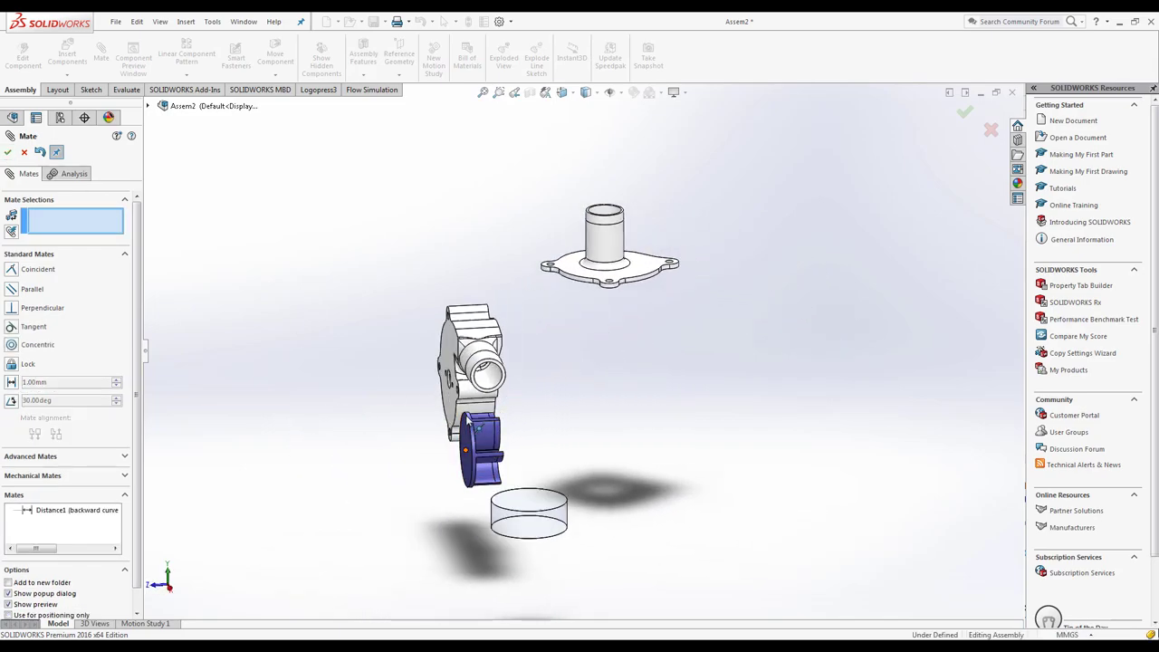
left_click(468, 420)
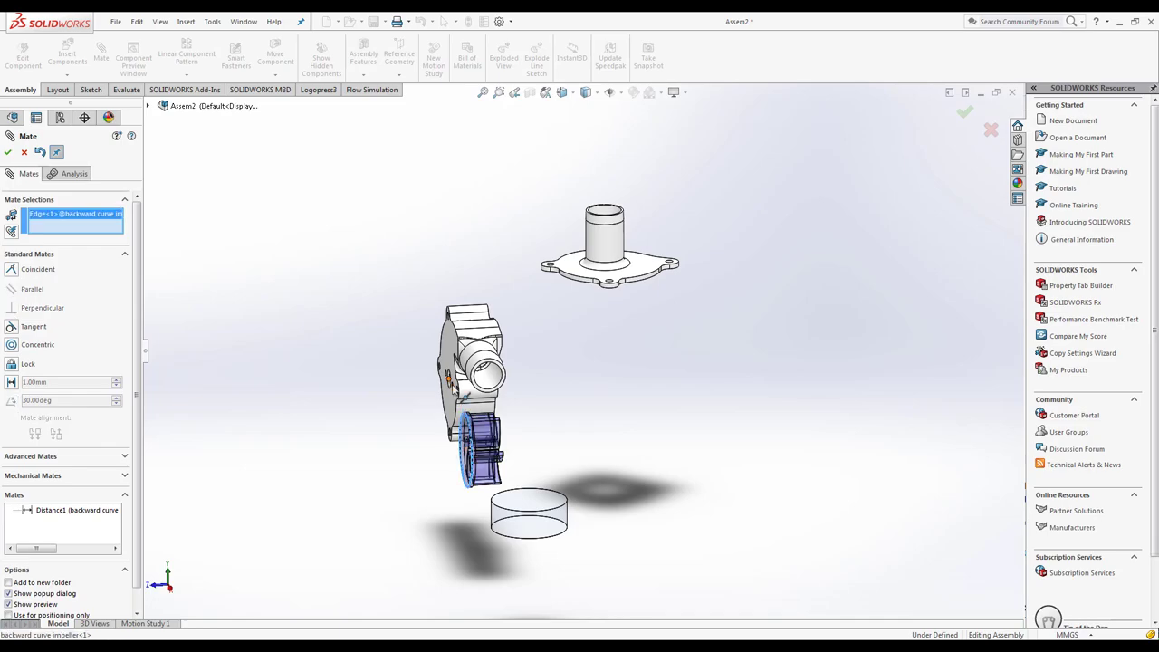
middle_click_drag(464, 398, 741, 345)
scroll(657, 353, "up", 4)
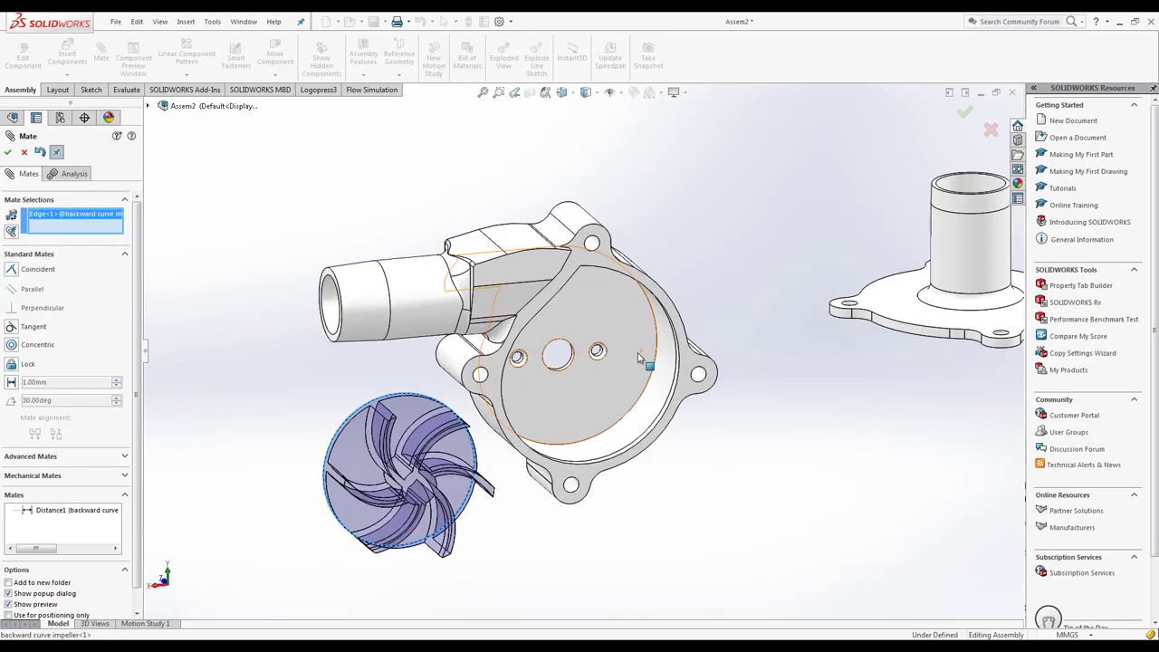
left_click(561, 347)
left_click(580, 322)
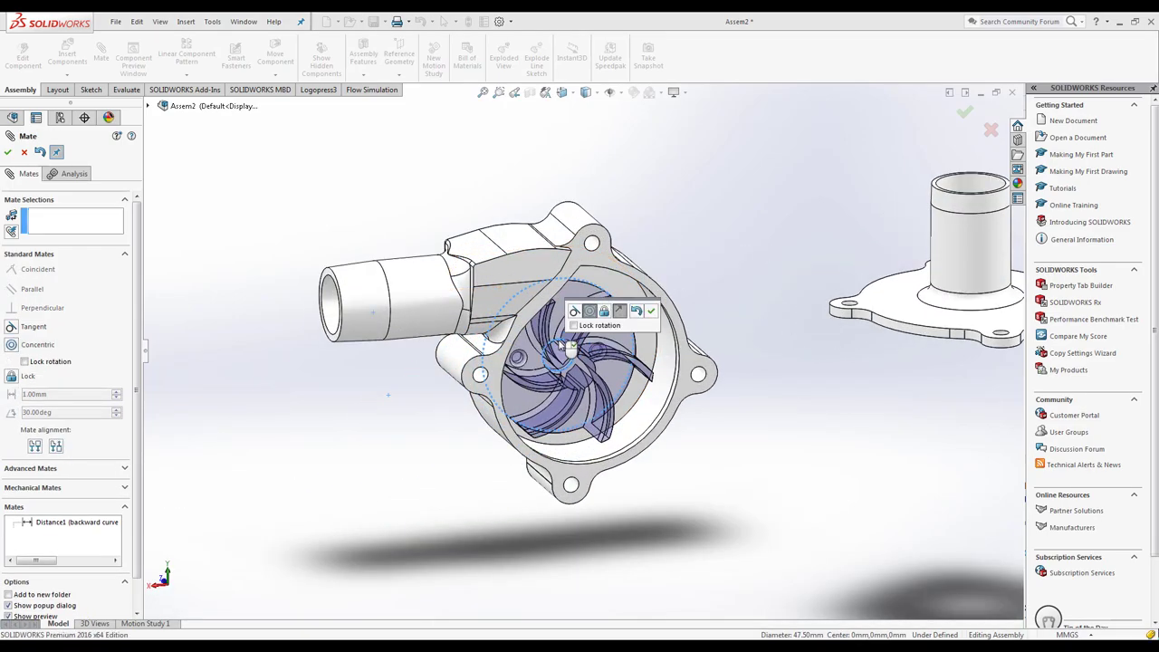
Mate the water volume's top face coincident with the impeller face
key("f")
left_click(288, 428)
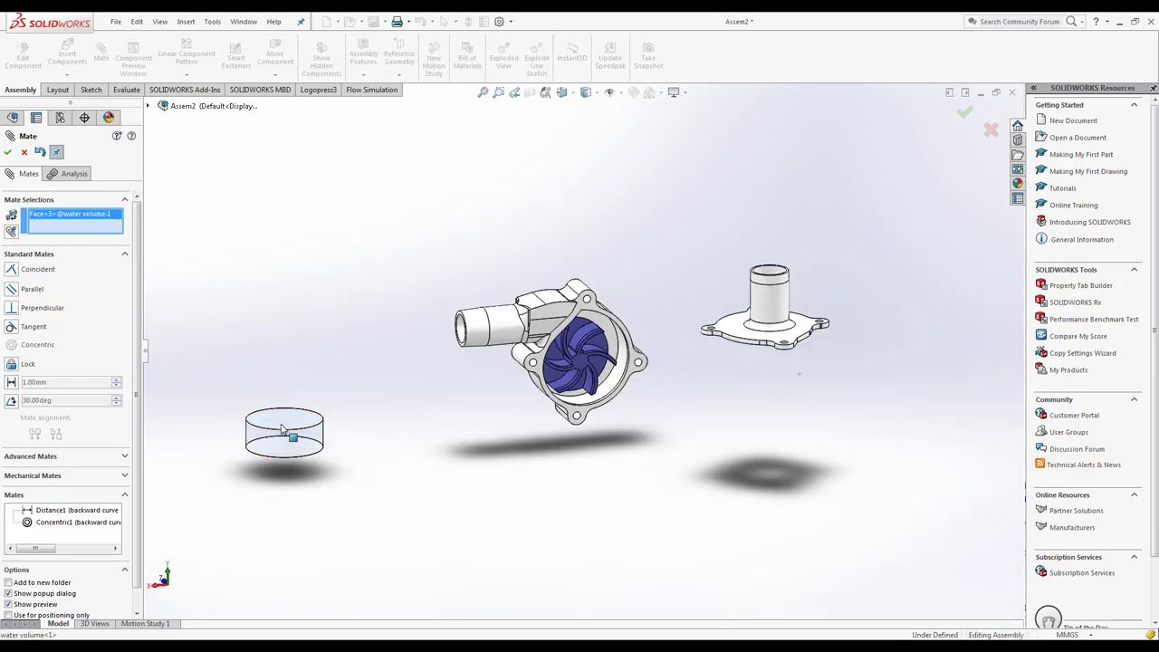
left_click(578, 332)
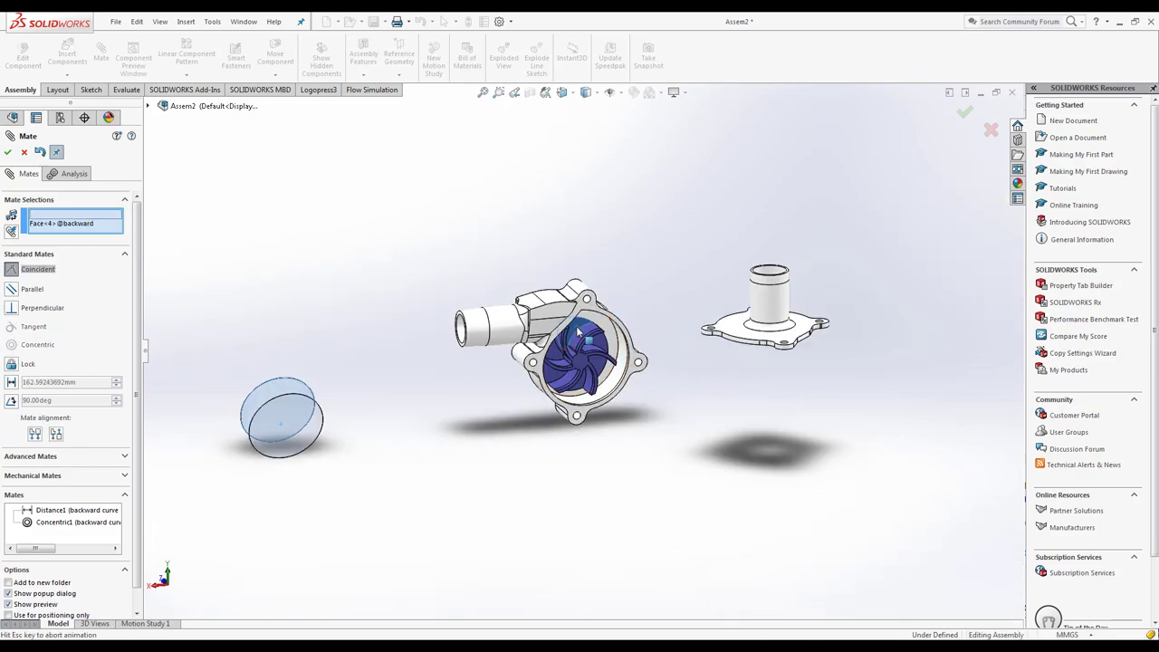
key("Return")
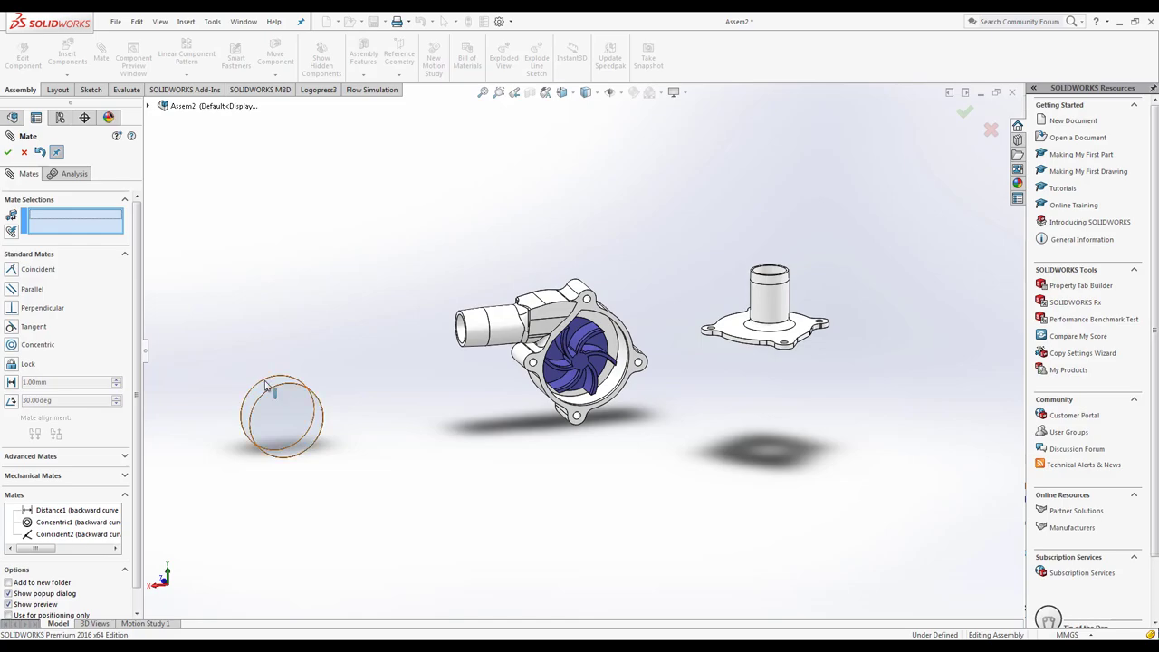
Make the water volume's circular edge concentric with the impeller bore
left_click(268, 386)
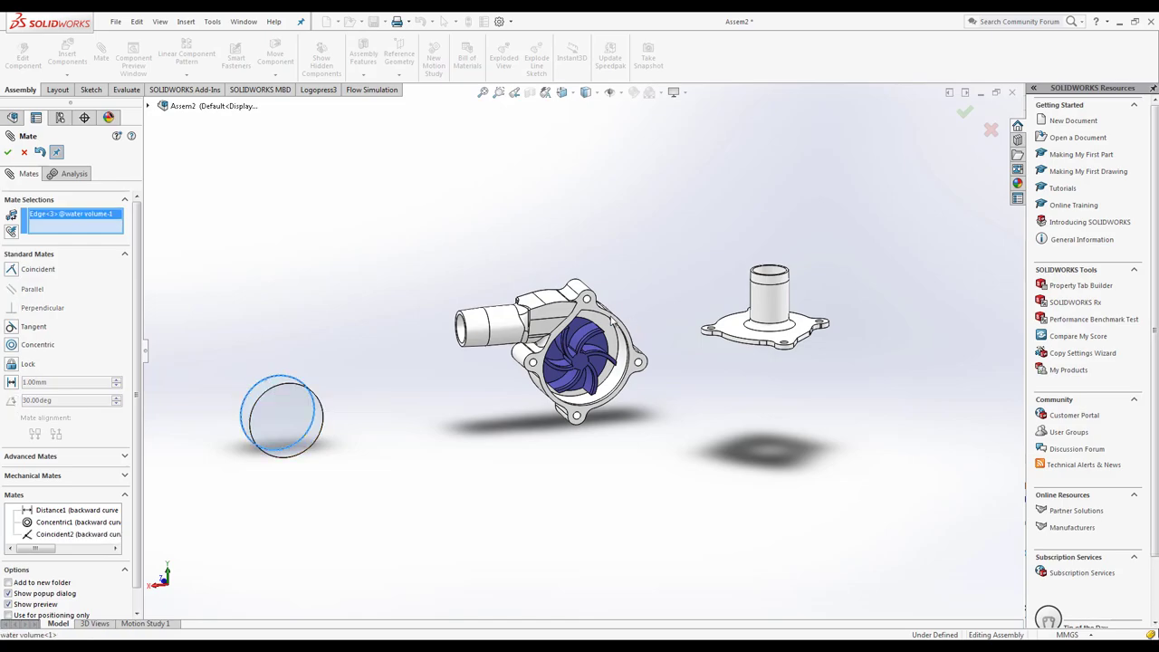
left_click(584, 323)
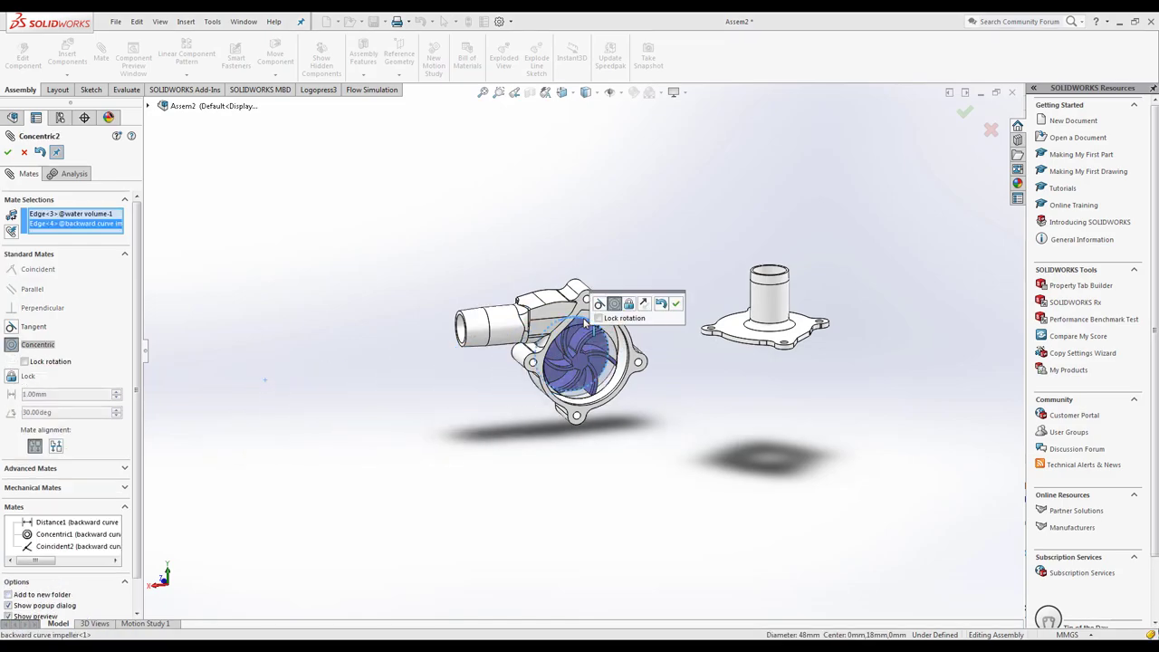
key("Return")
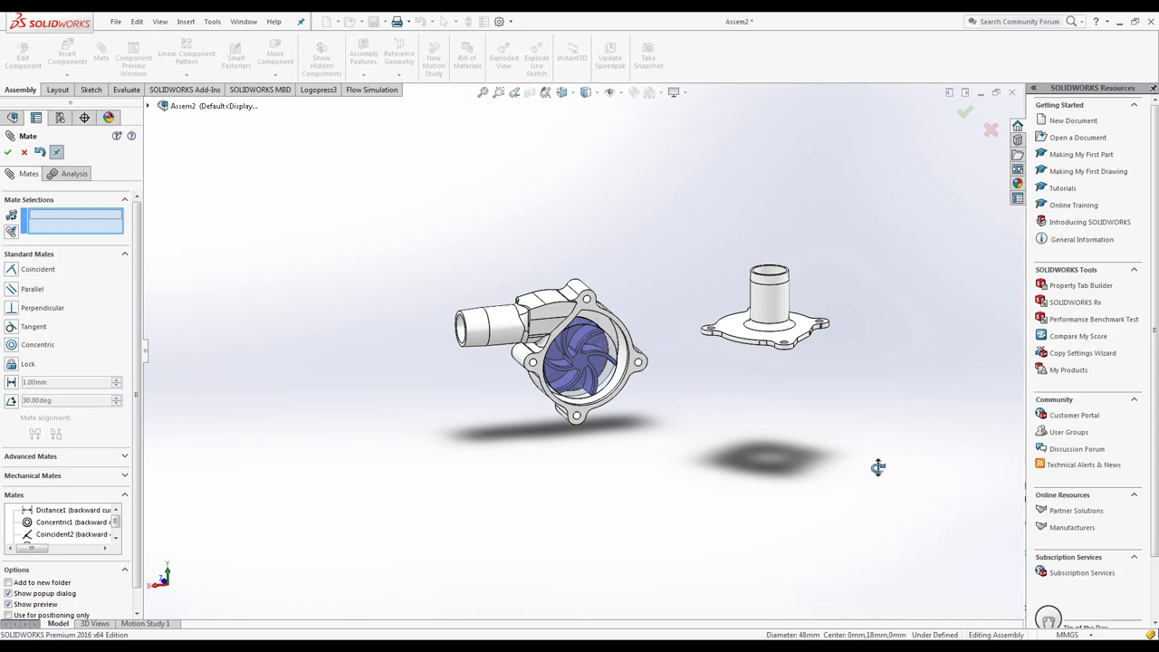
middle_click_drag(878, 466, 797, 371)
Mate the inlet cover's flange face coincident with the pump body's flange face
left_click(686, 287)
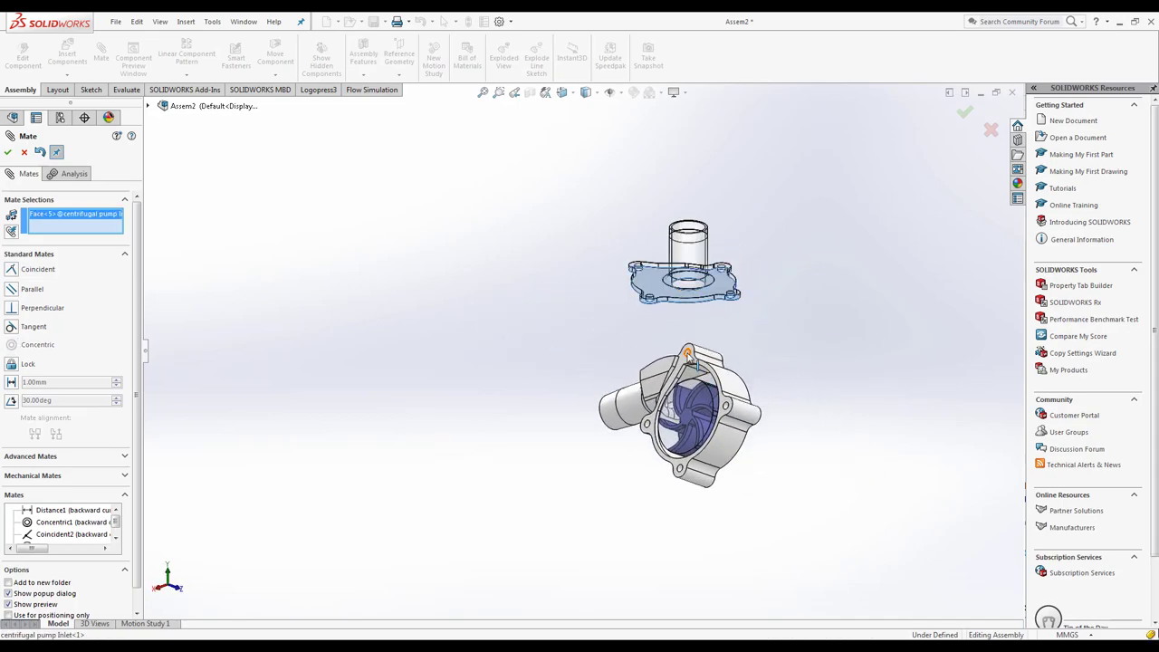
left_click(694, 366)
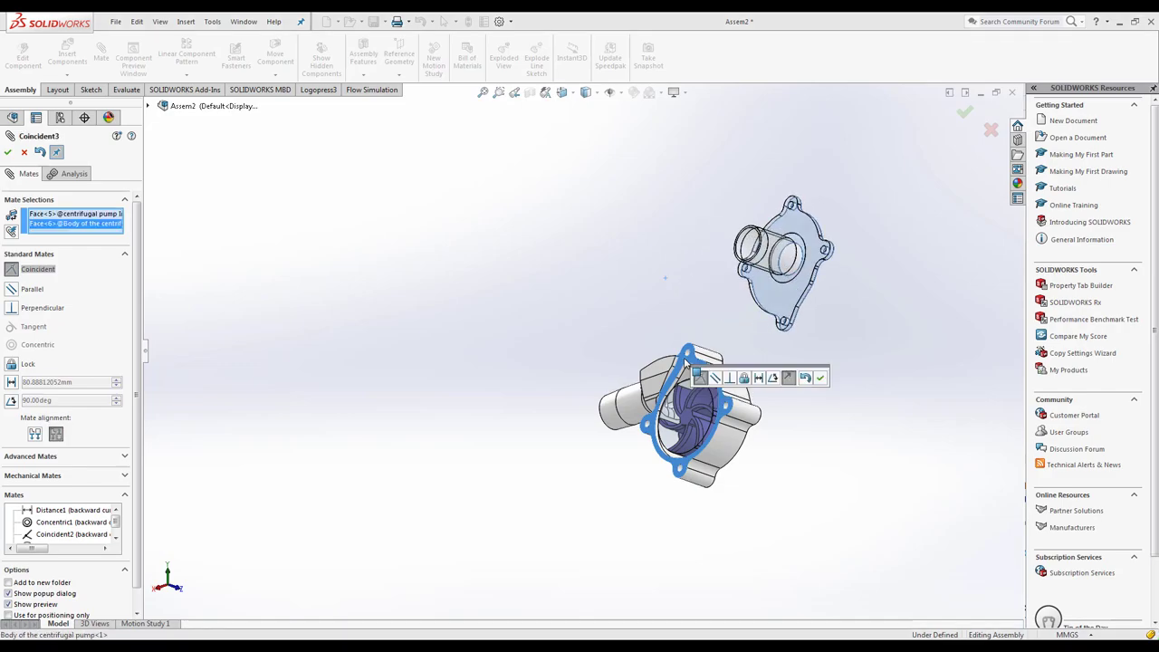
key("Return")
middle_click_drag(580, 332, 625, 335)
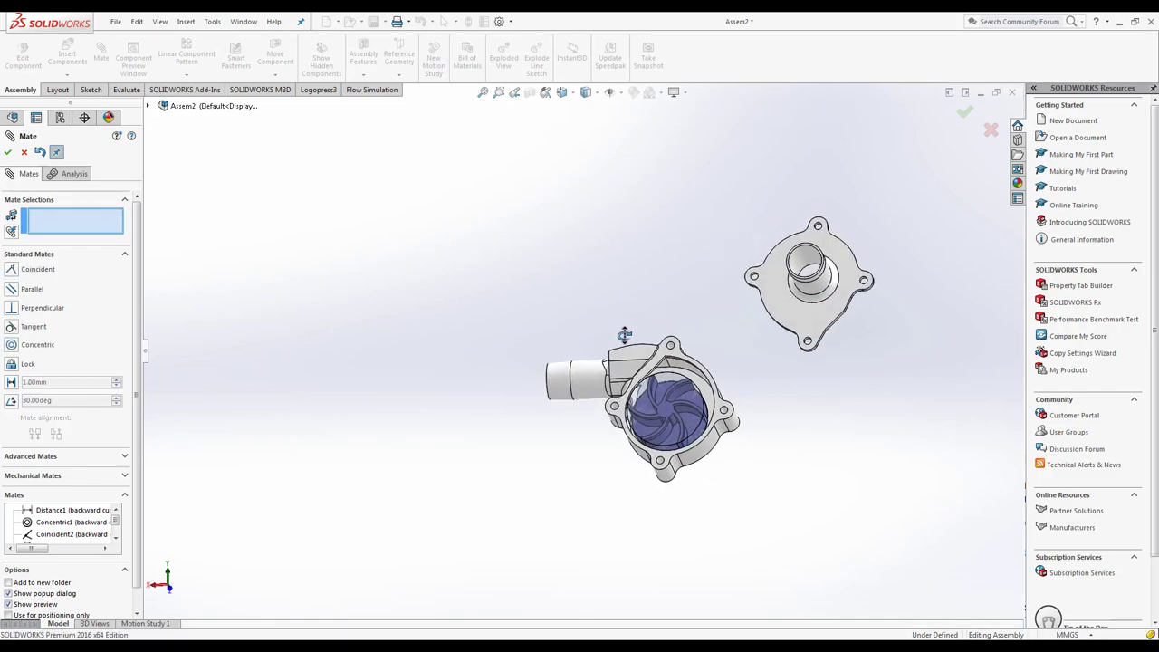
Align two pairs of cover and body bolt holes with concentric mates, then finish mating
left_click(809, 342)
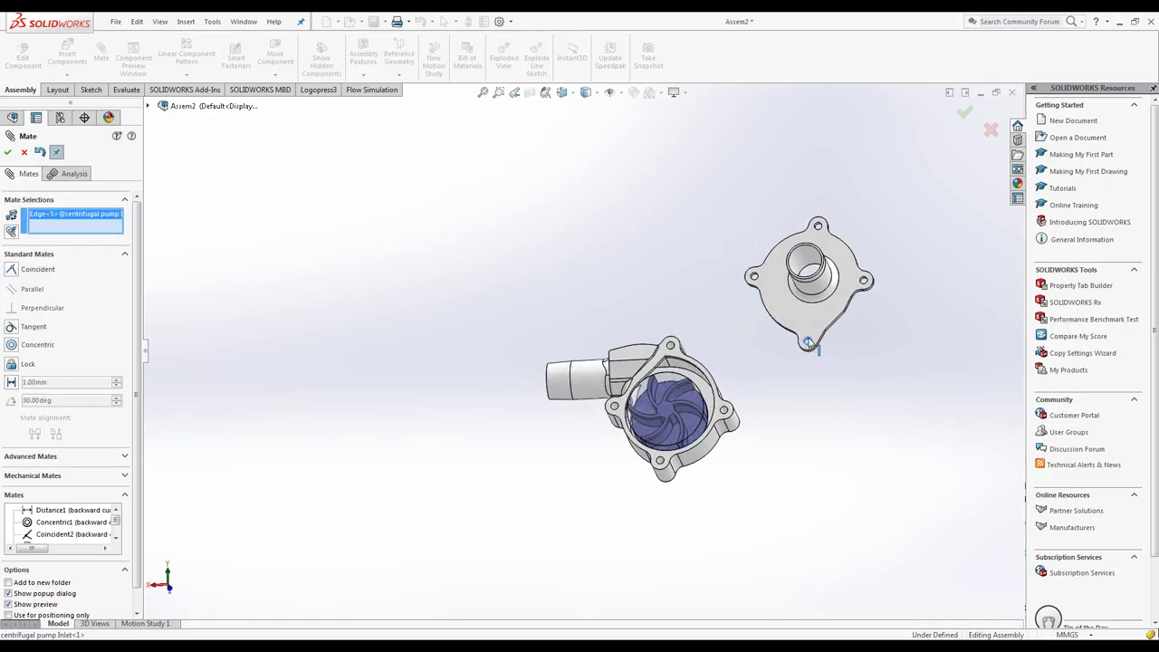
left_click(672, 347)
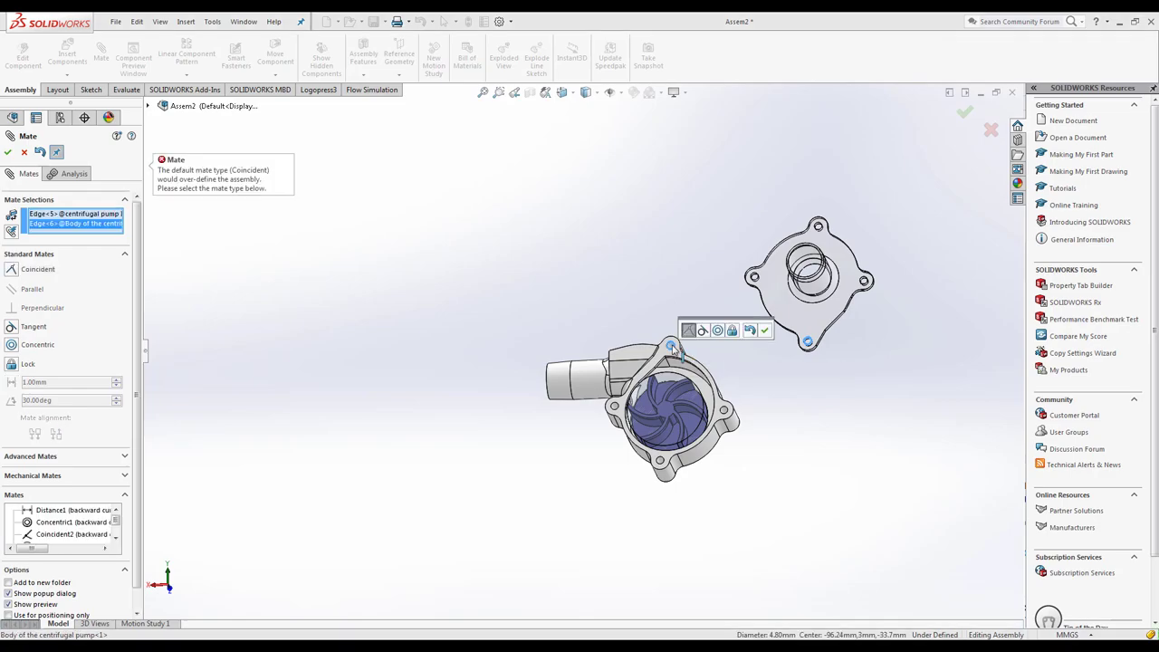
left_click(11, 346)
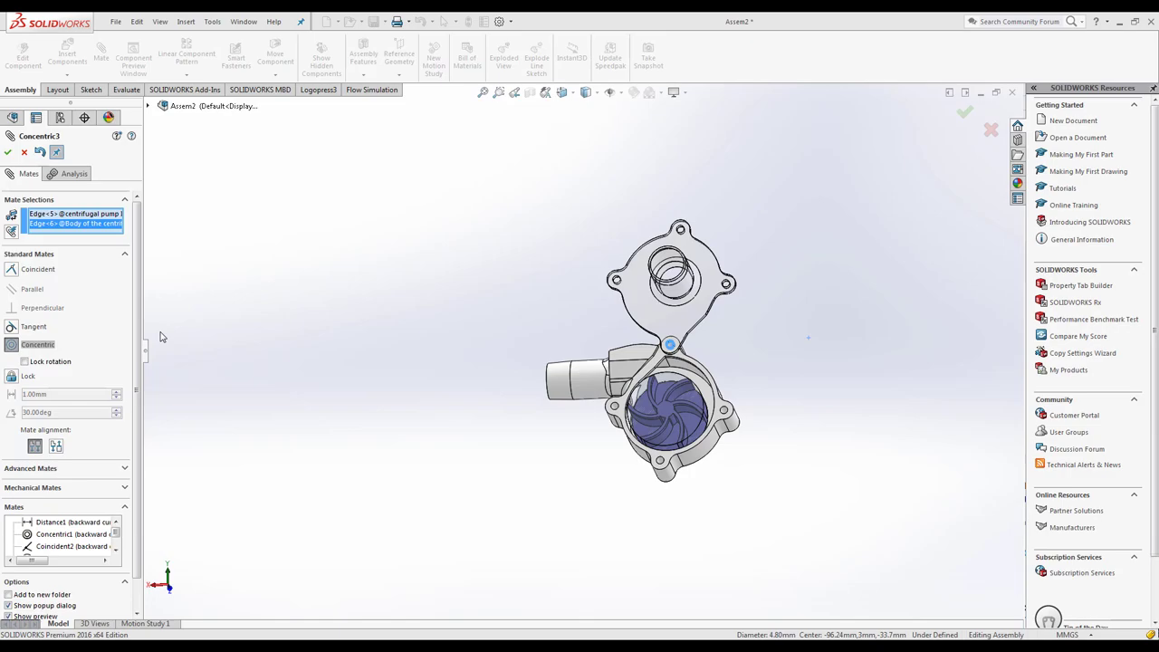
left_click(8, 152)
left_click(726, 283)
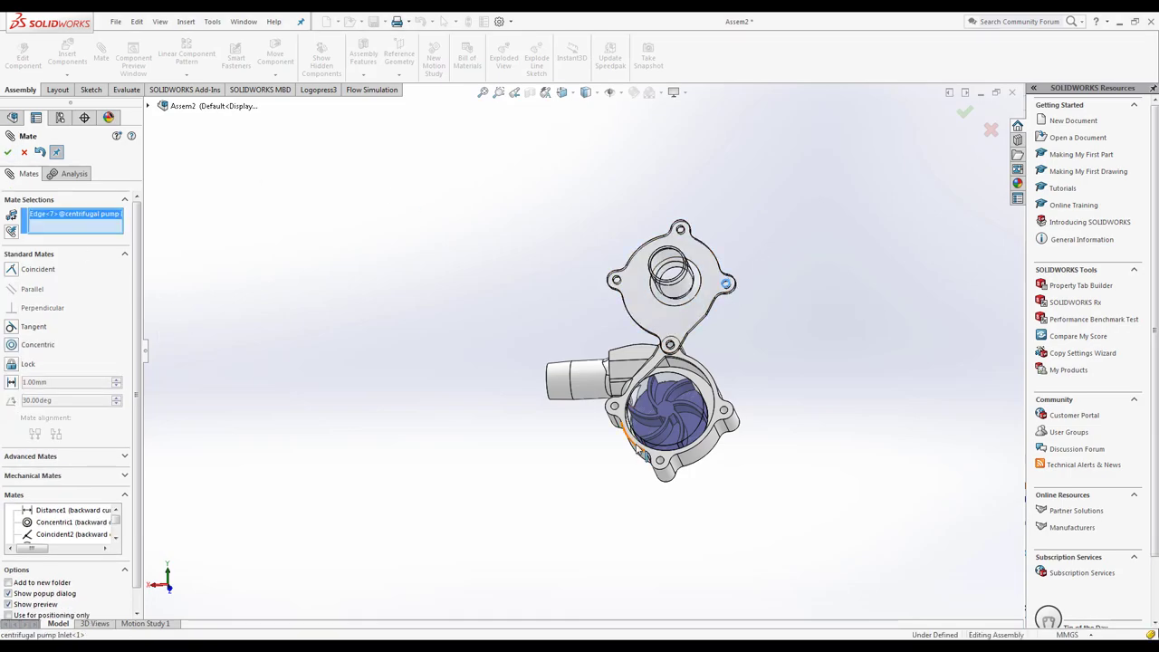
left_click(621, 409)
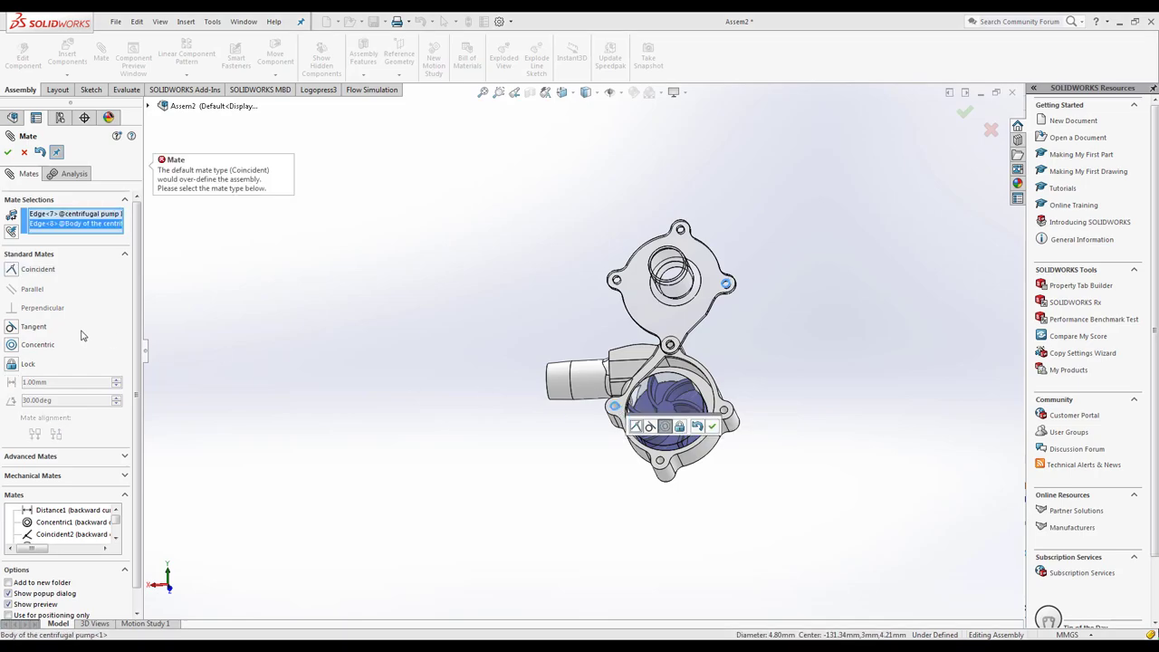
left_click(13, 350)
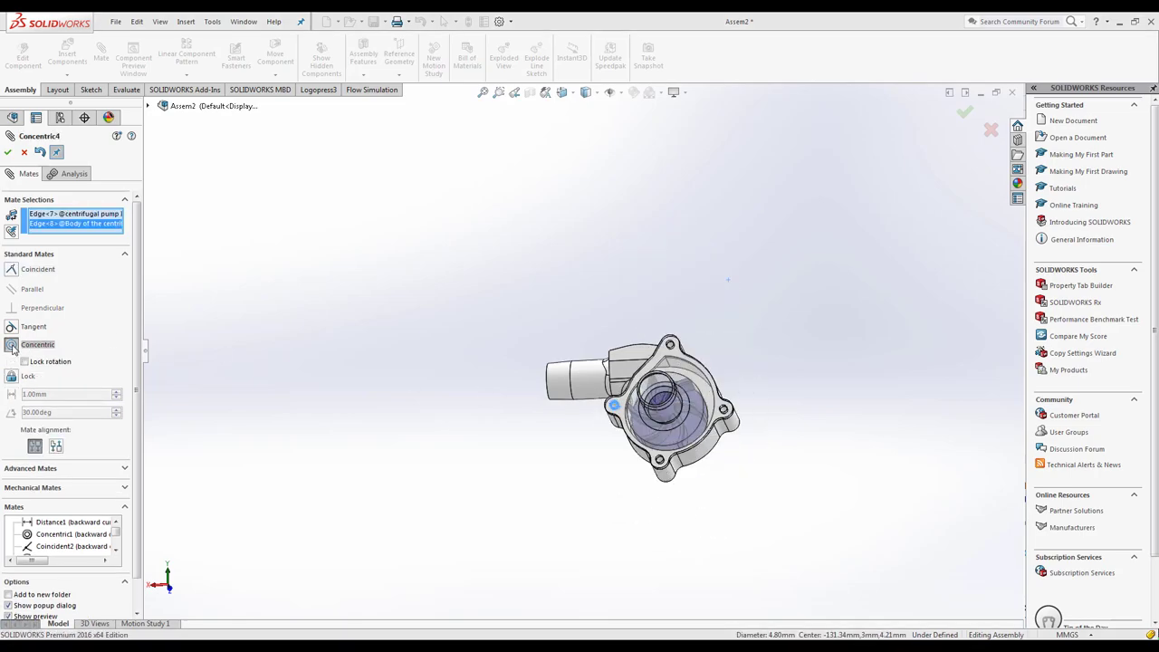
left_click(9, 153)
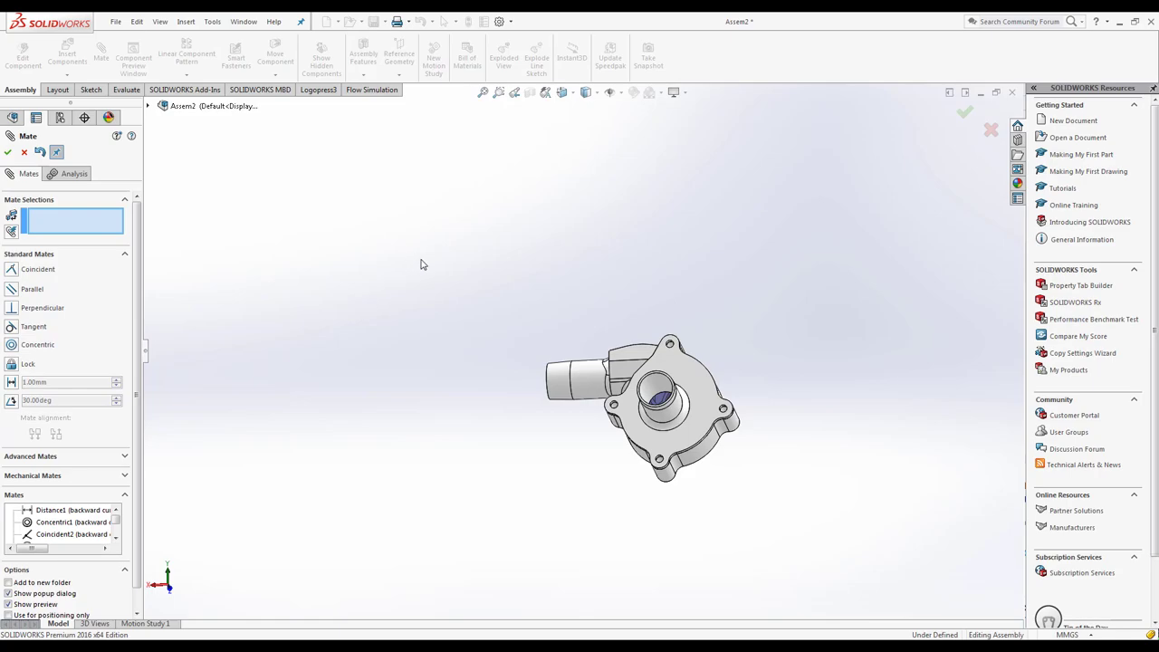
mouse_move(425, 266)
middle_mouse_down()
mouse_move(445, 347)
mouse_move(516, 348)
mouse_move(559, 332)
mouse_move(432, 341)
mouse_move(414, 301)
mouse_move(624, 476)
middle_mouse_up()
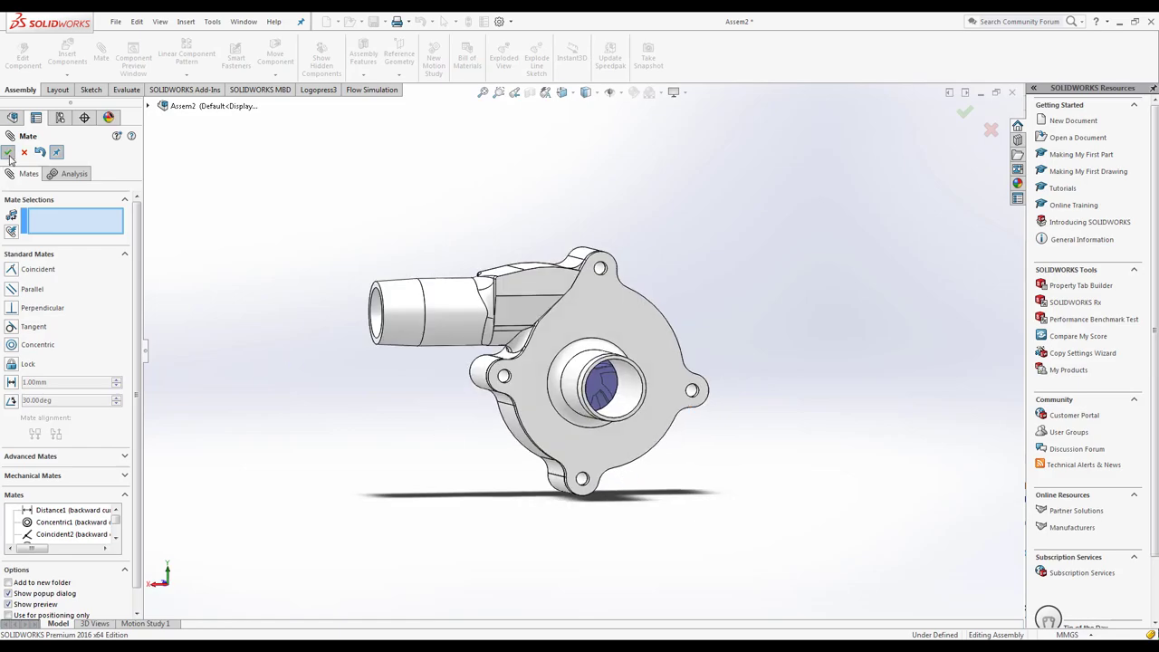
left_click(8, 152)
mouse_move(293, 394)
middle_mouse_down()
mouse_move(245, 427)
mouse_move(321, 390)
mouse_move(344, 456)
mouse_move(349, 410)
mouse_move(377, 448)
mouse_move(331, 445)
middle_mouse_up()
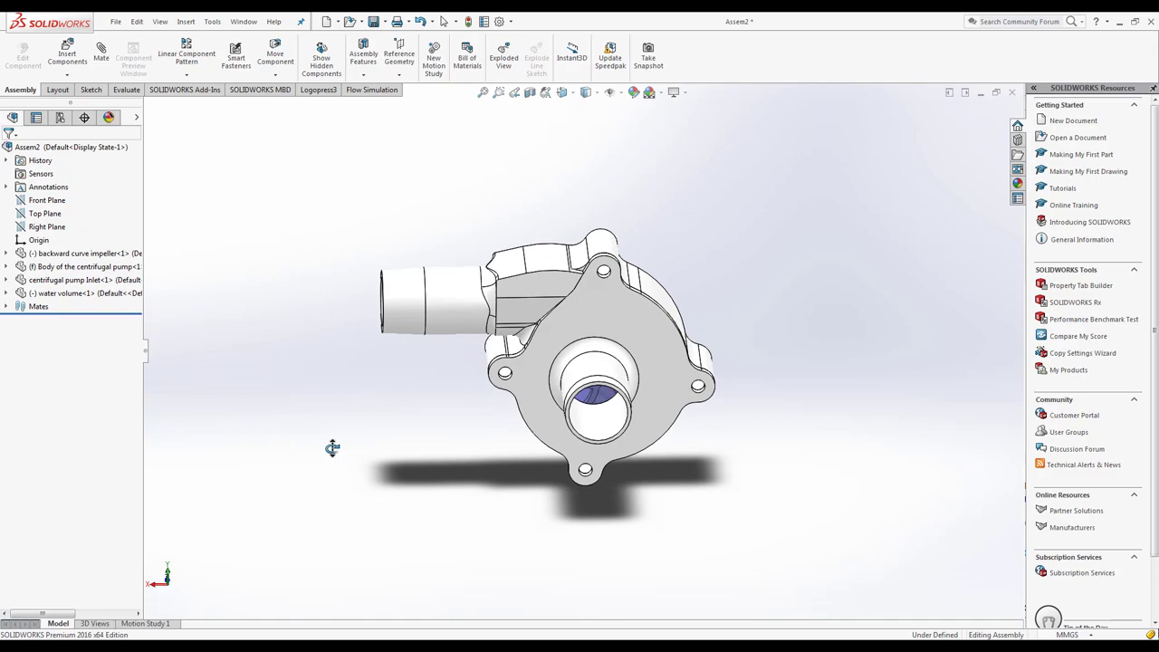
Answer the Flow Simulation save prompt and save the assembly as 'Centrifugal pump assembly'
left_click(388, 91)
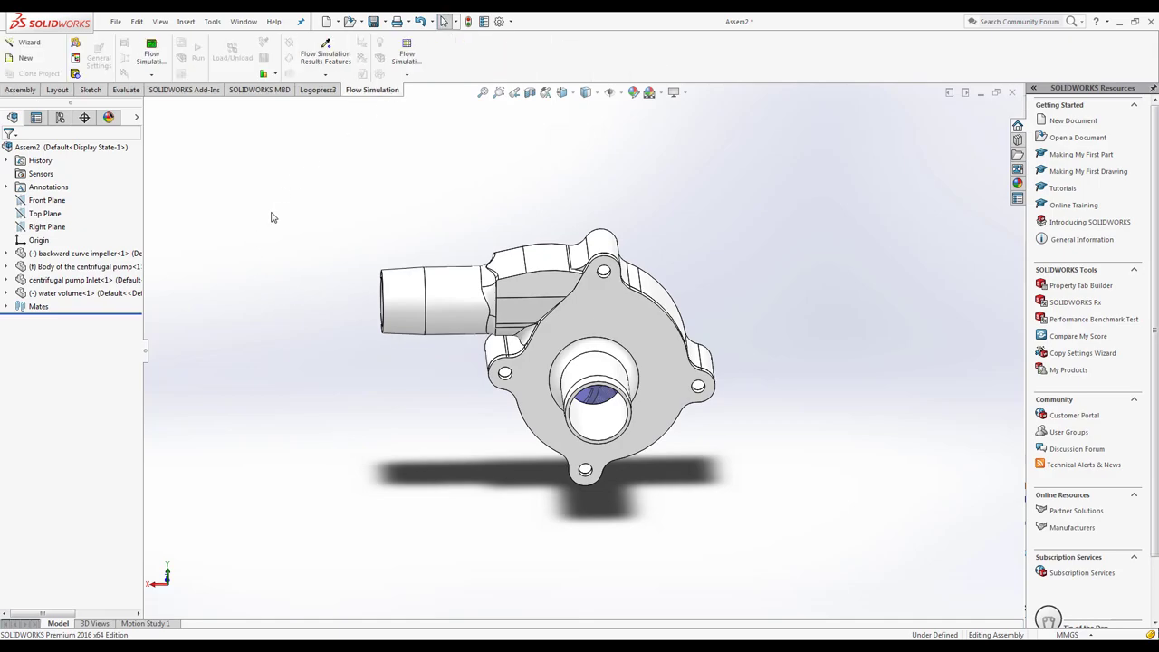
left_click(24, 60)
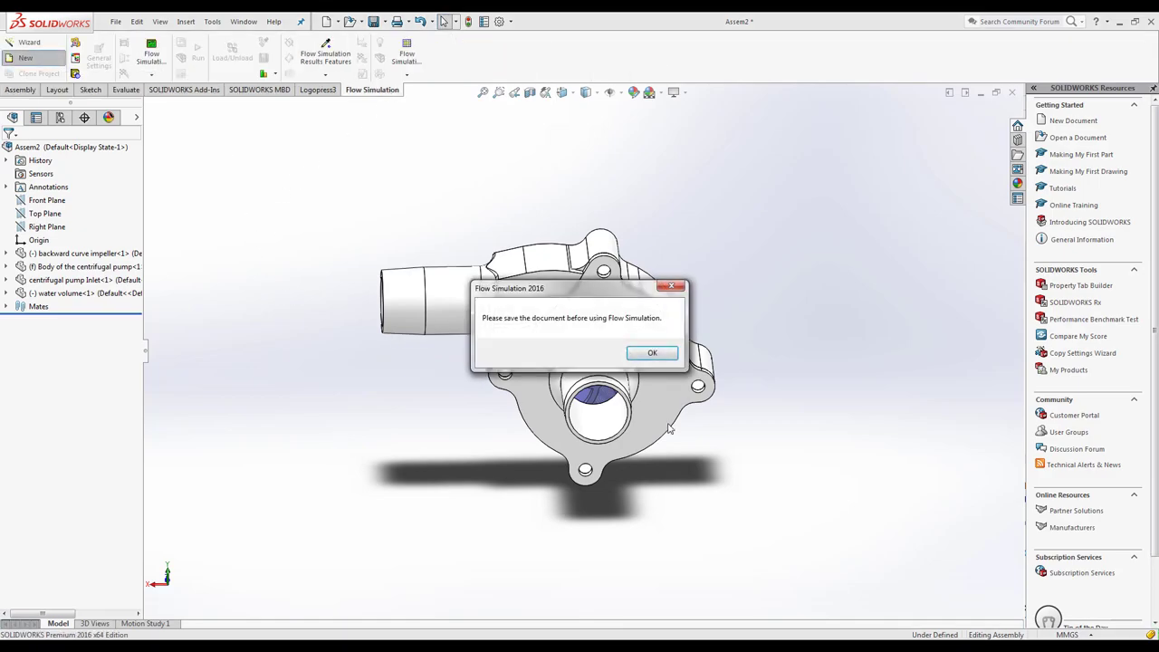
left_click(649, 354)
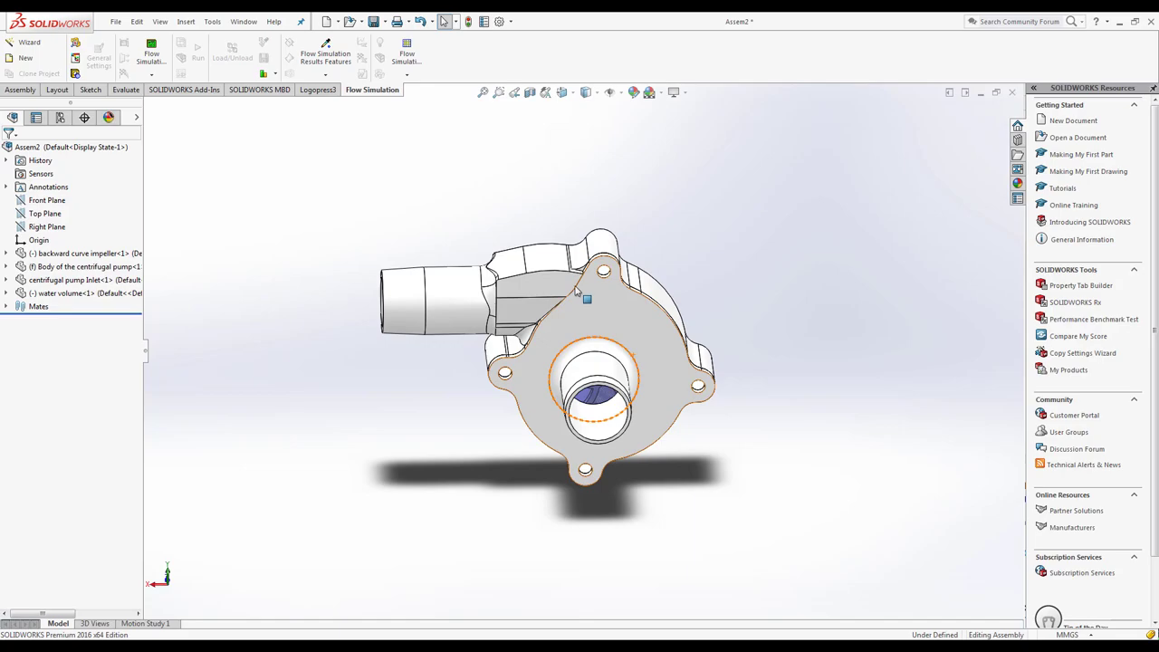
left_click(374, 22)
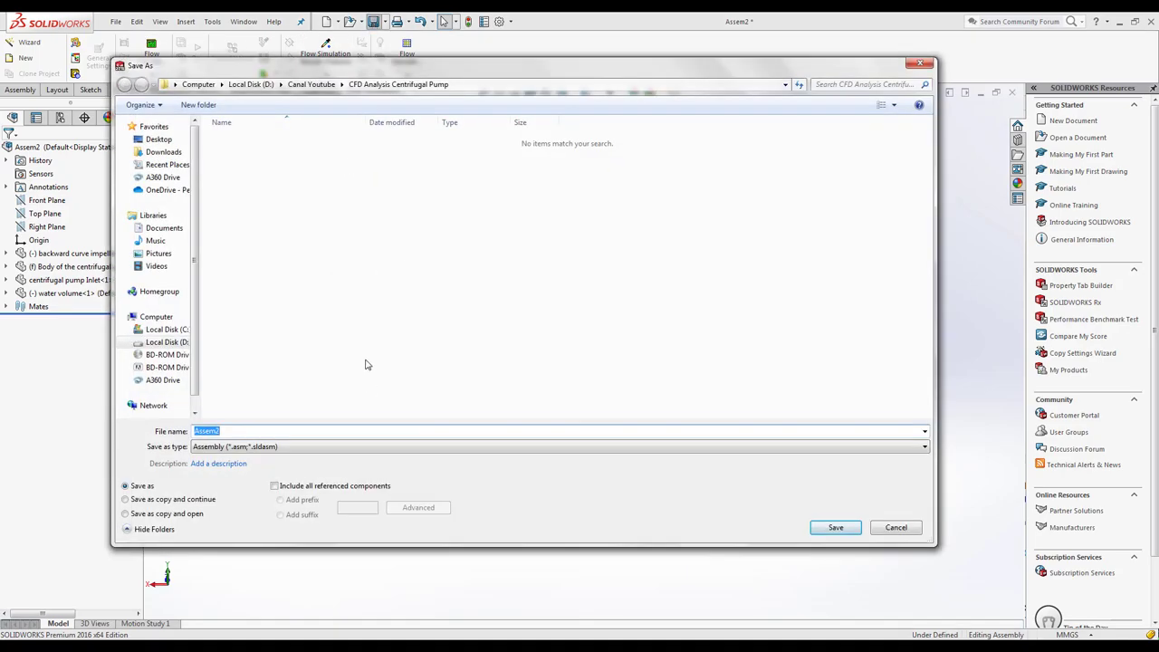
type("Centrifugal")
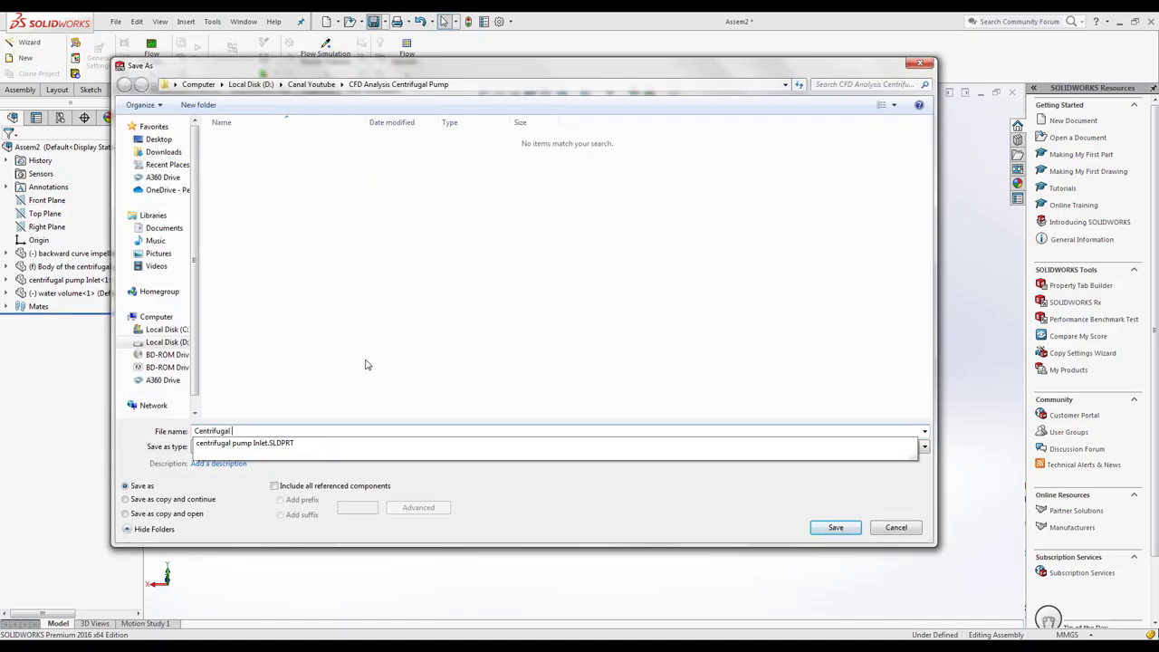
type(" assembly")
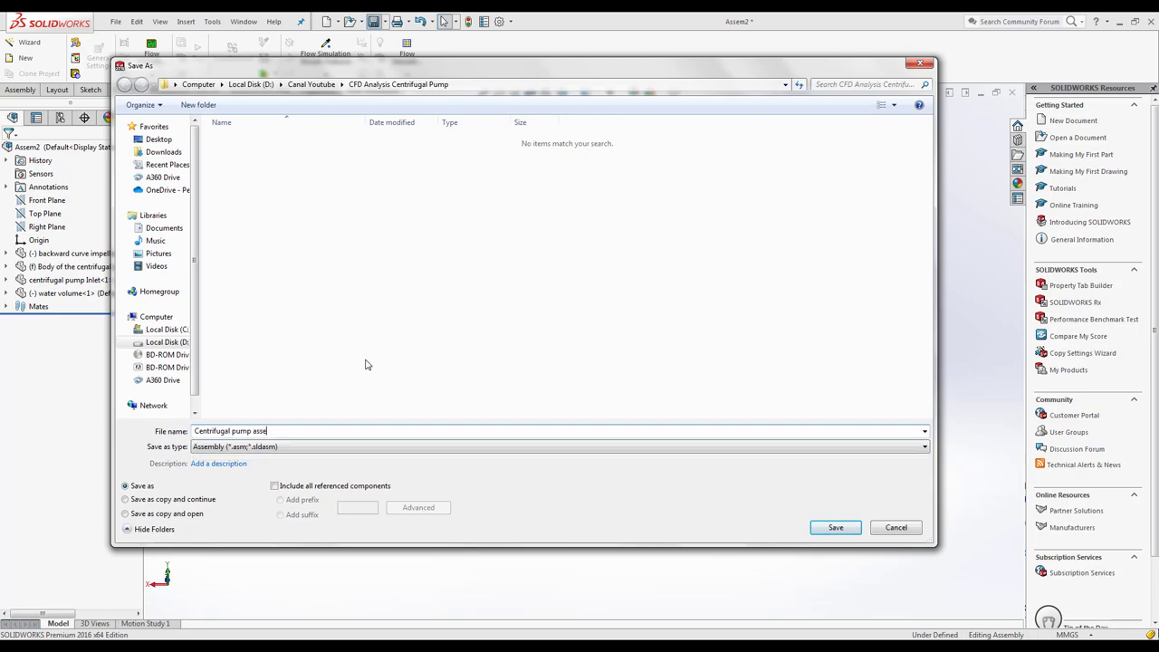
left_click(832, 528)
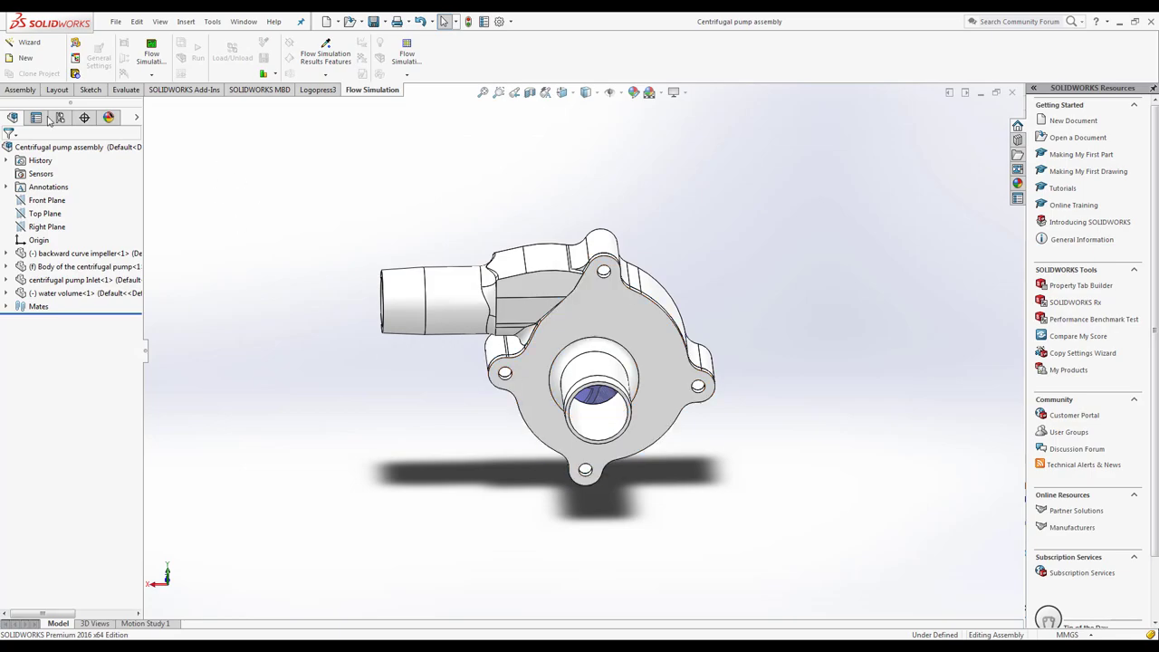
Create Flow Simulation project 'CFD analysis centrifugal pump' using the internal_water template
left_click(26, 57)
type("CFD analysis centrifugal pump")
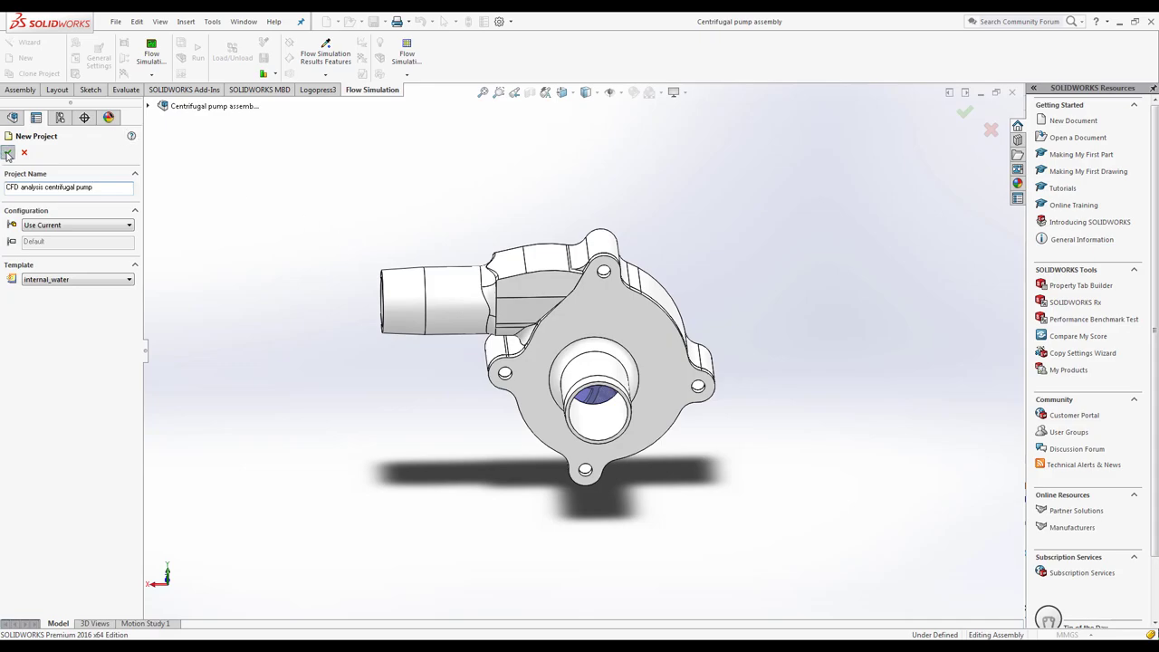
key("Return")
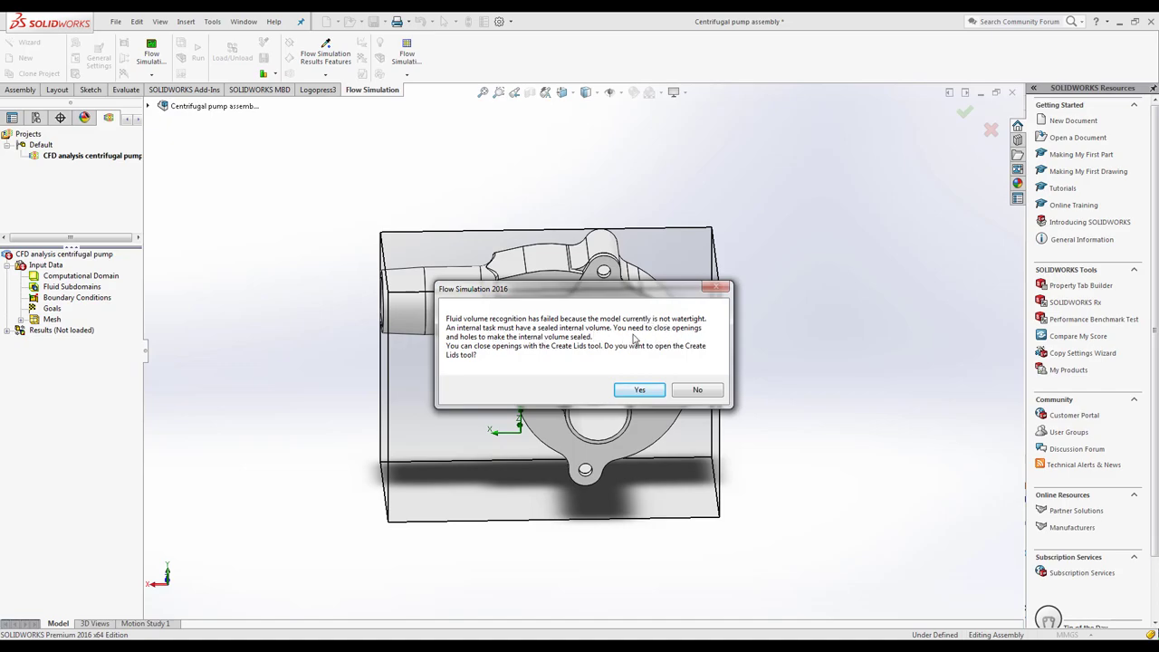
Select the inlet cover and pump body opening faces for lids
left_click(636, 390)
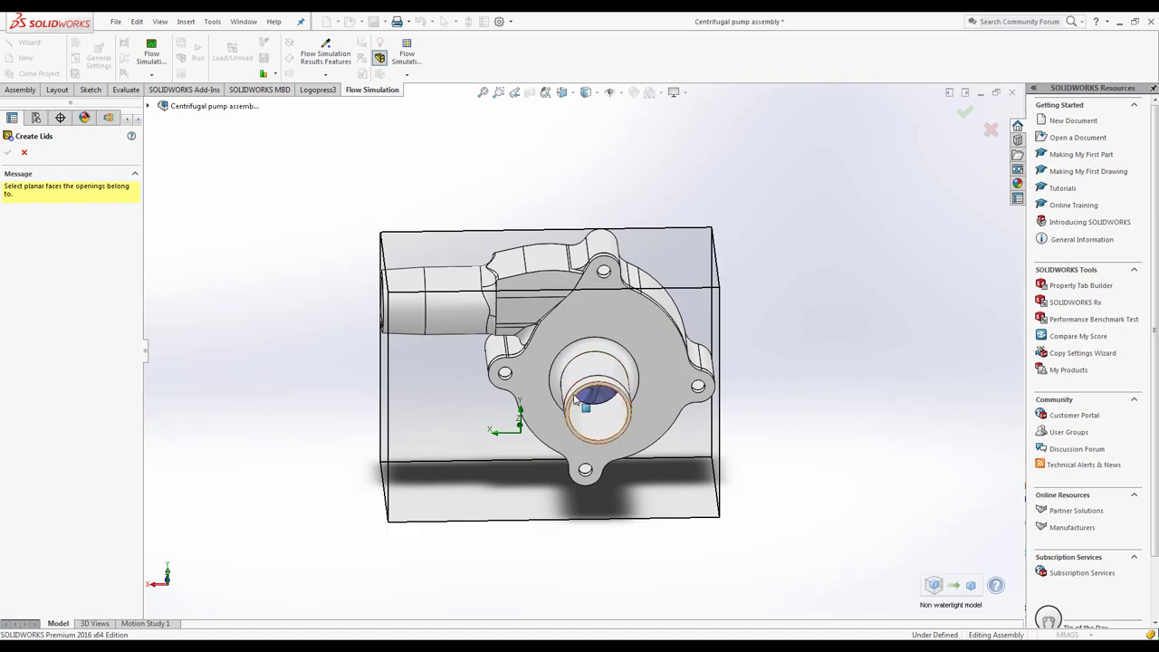
left_click(26, 153)
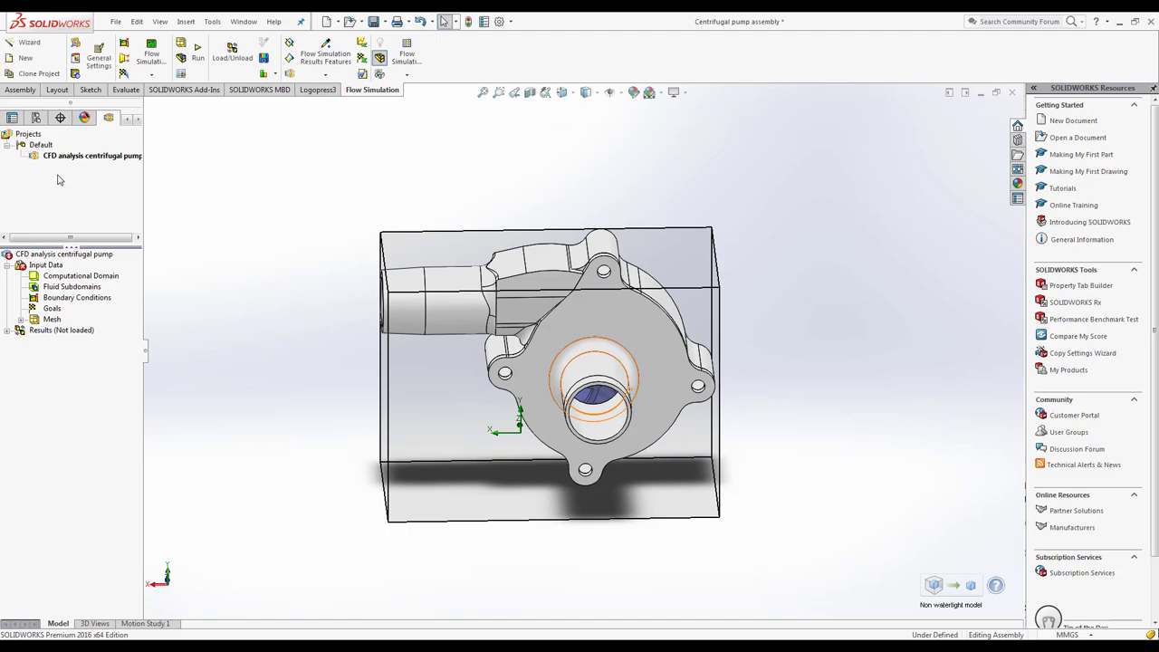
left_click(74, 74)
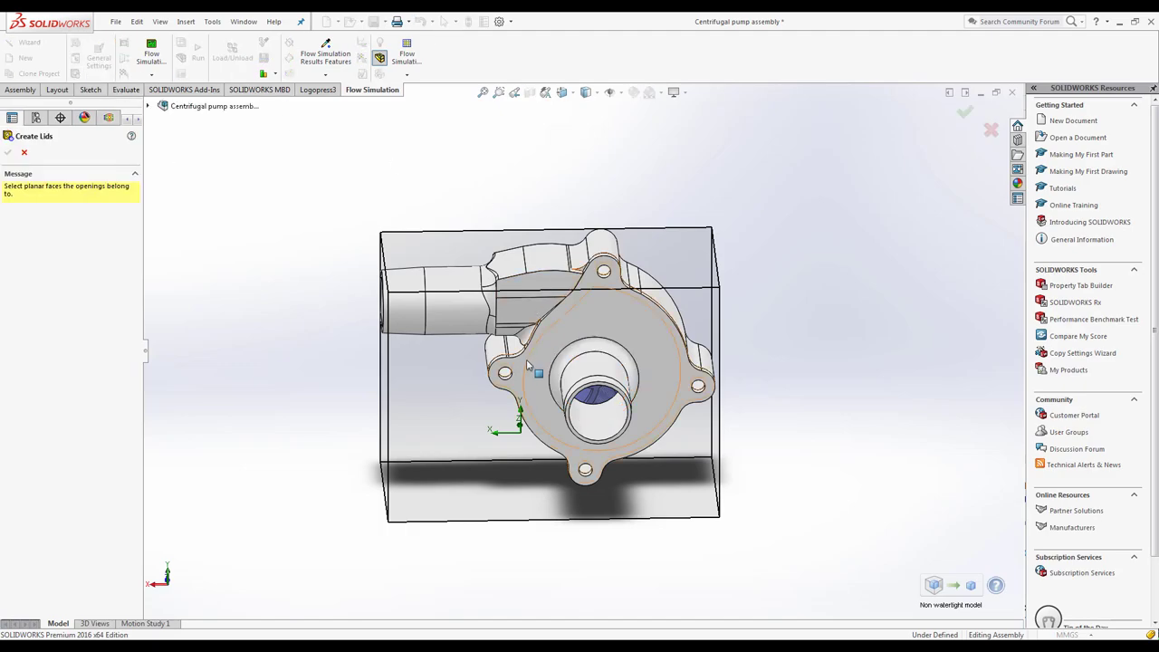
left_click(584, 399)
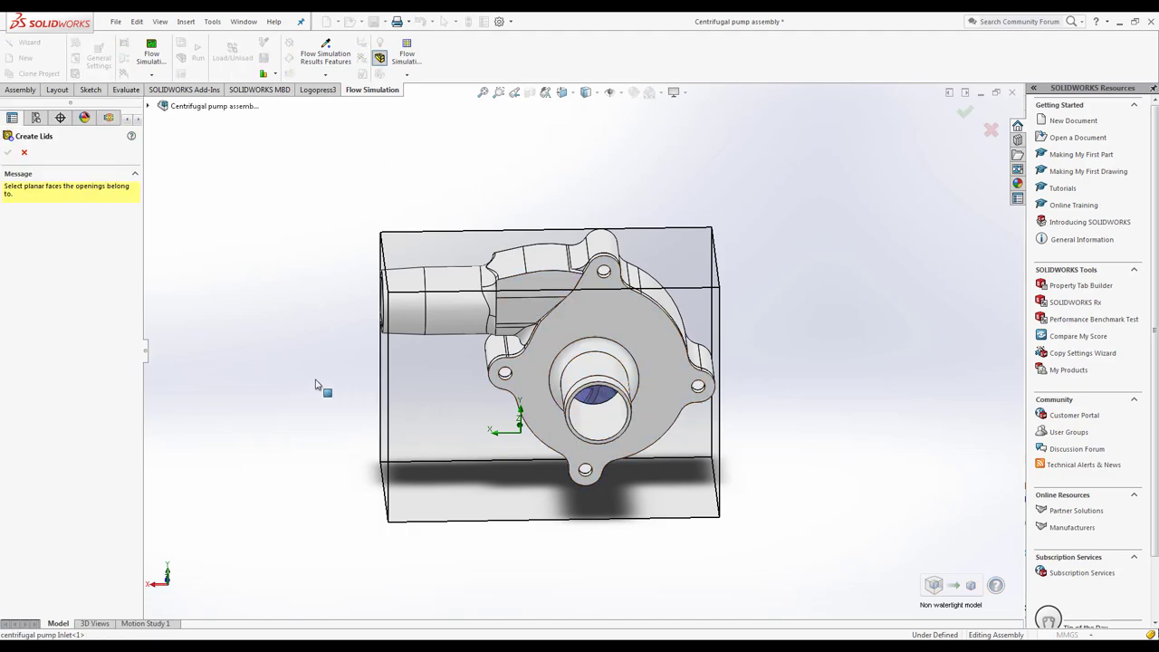
mouse_move(323, 387)
middle_mouse_down()
mouse_move(334, 336)
mouse_move(379, 331)
middle_mouse_up()
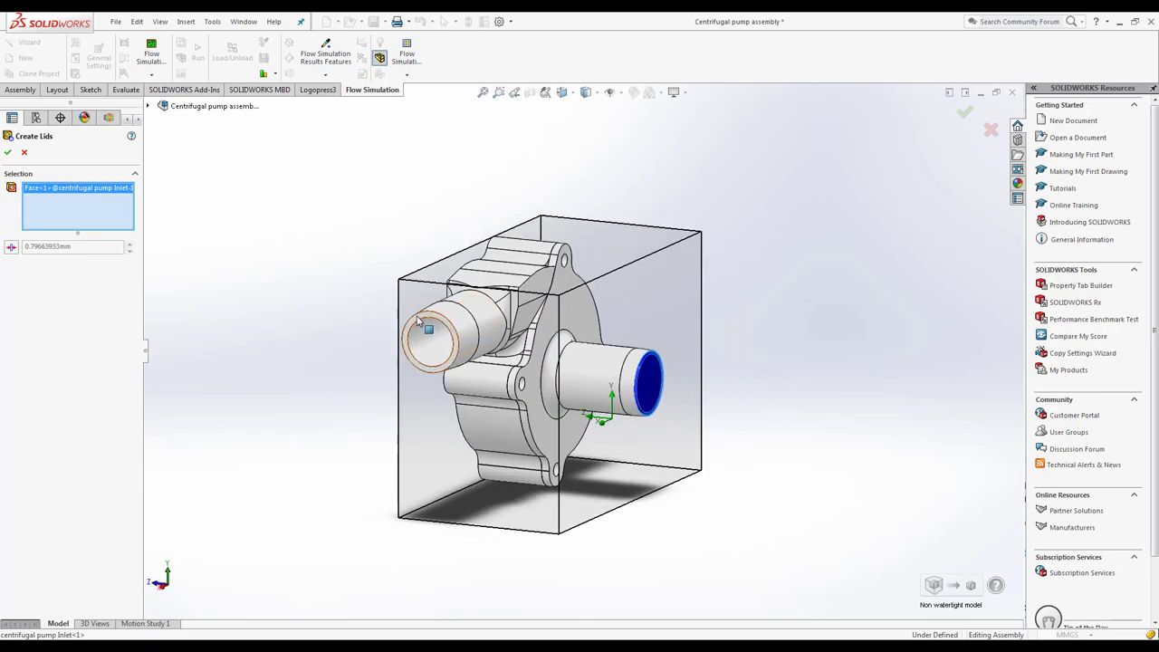
left_click(420, 322)
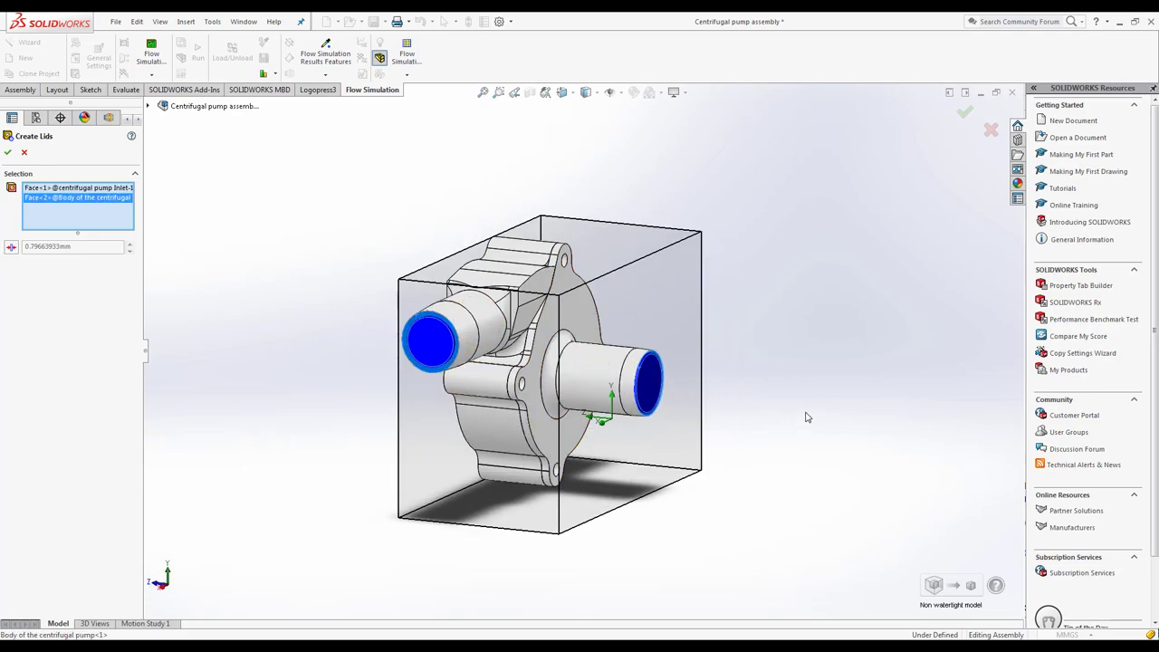
middle_click_drag(544, 380, 719, 406)
Hide the pump cover and add the volute inner face. Create the lids and accept the domain and mesh resets
right_click(607, 328)
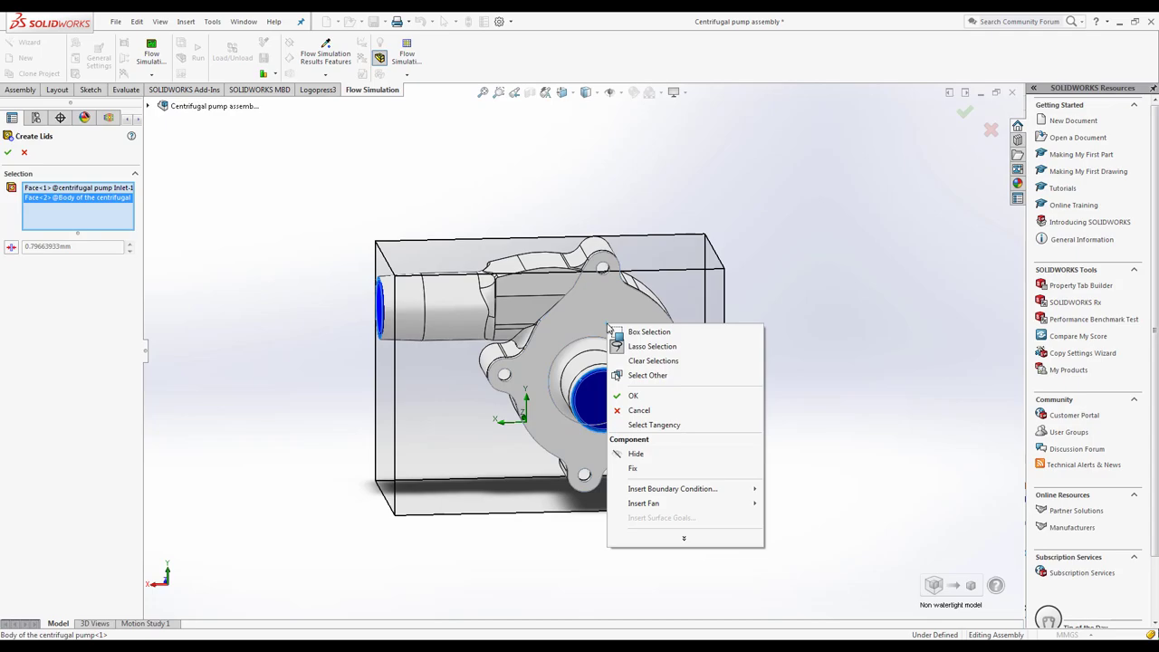
left_click(637, 453)
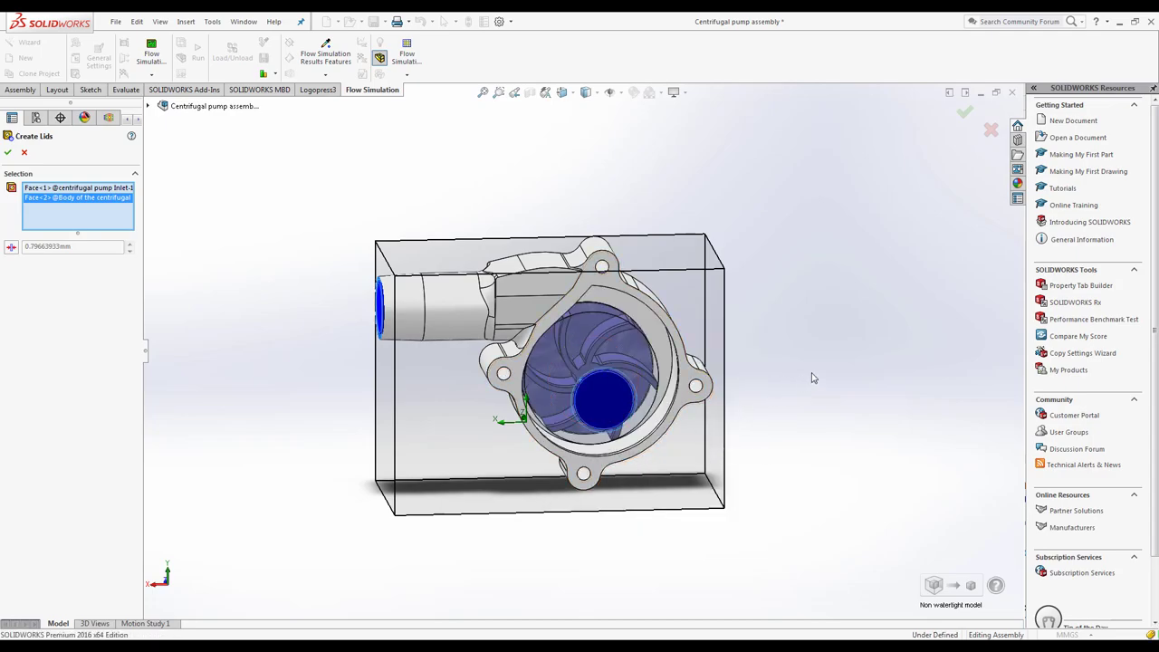
middle_click_drag(600, 448, 784, 344)
left_click(608, 308)
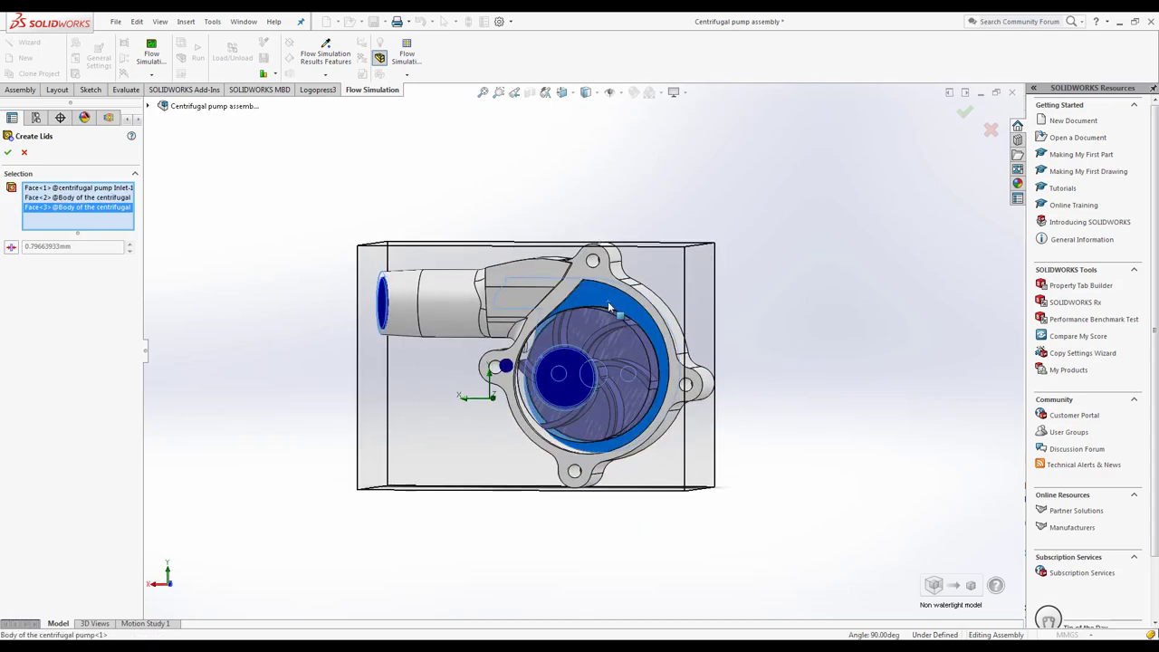
left_click(9, 154)
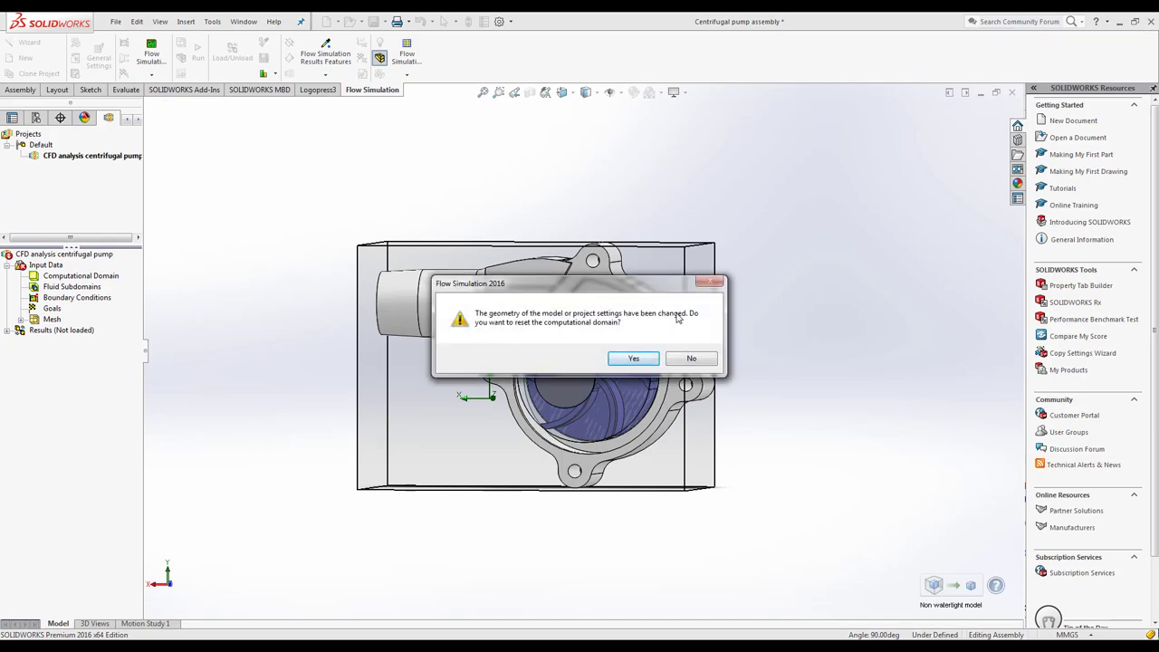
left_click(636, 358)
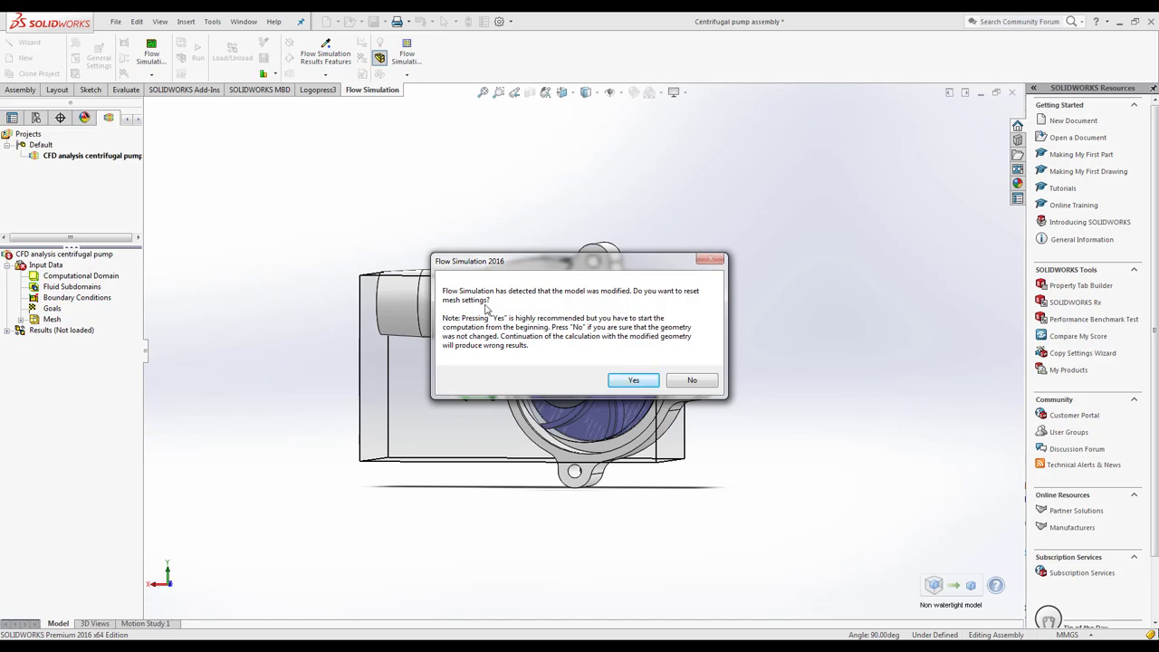
left_click(634, 380)
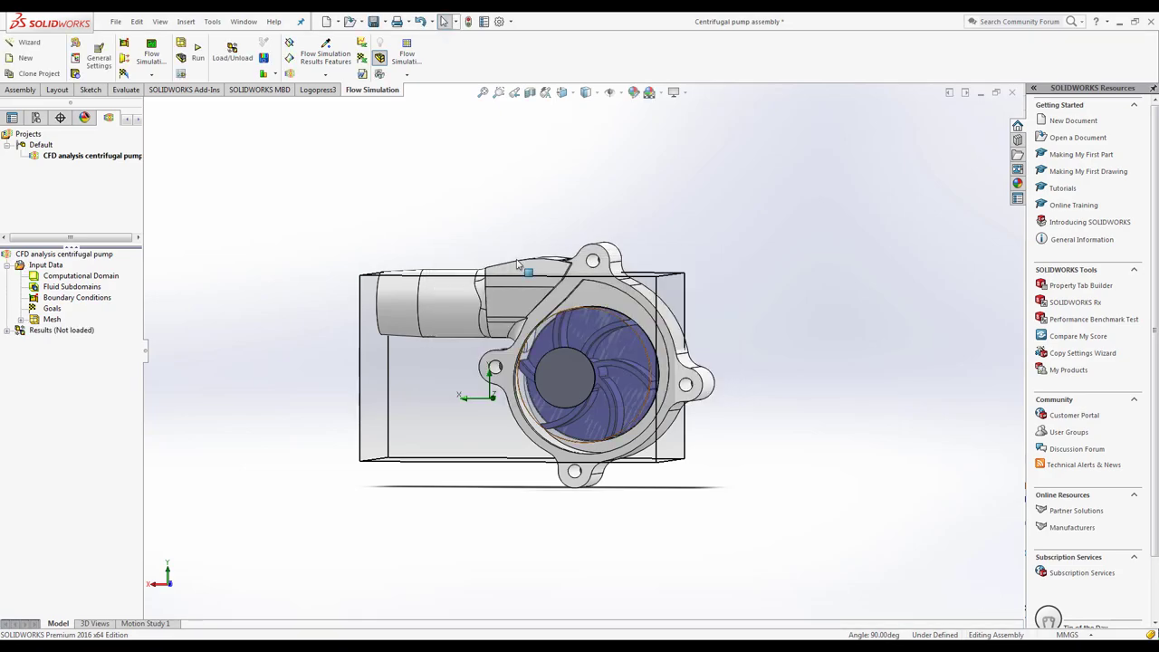
In front view, extend the computational domain's left and right X sides outward
middle_click_drag(314, 333, 361, 316)
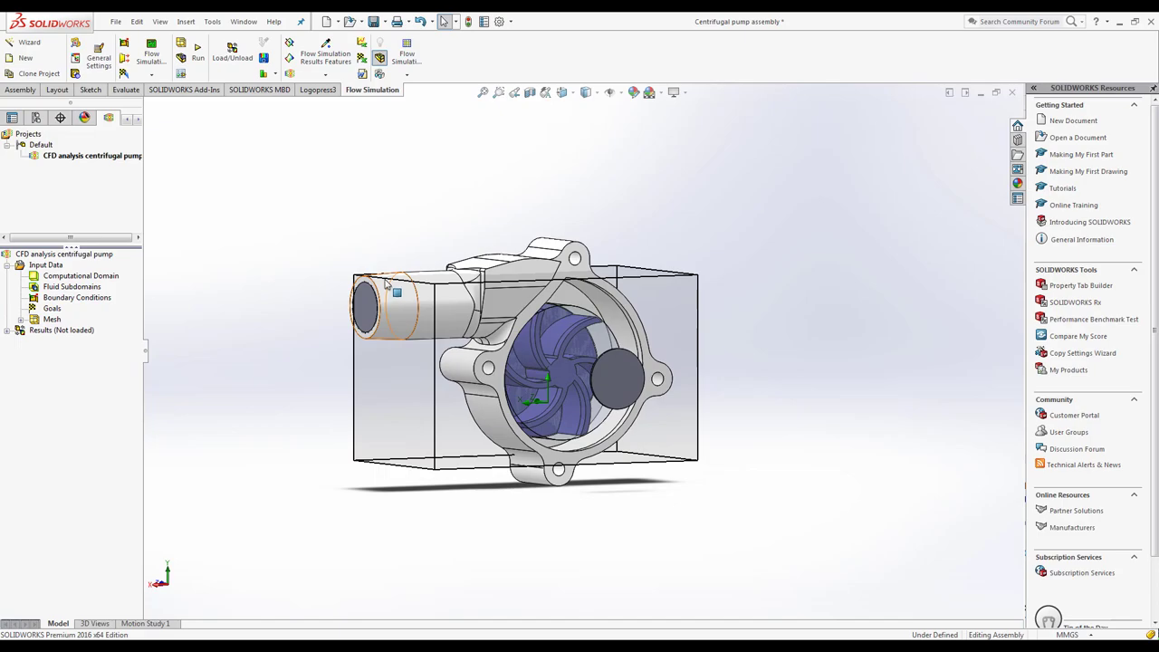
left_click(73, 277)
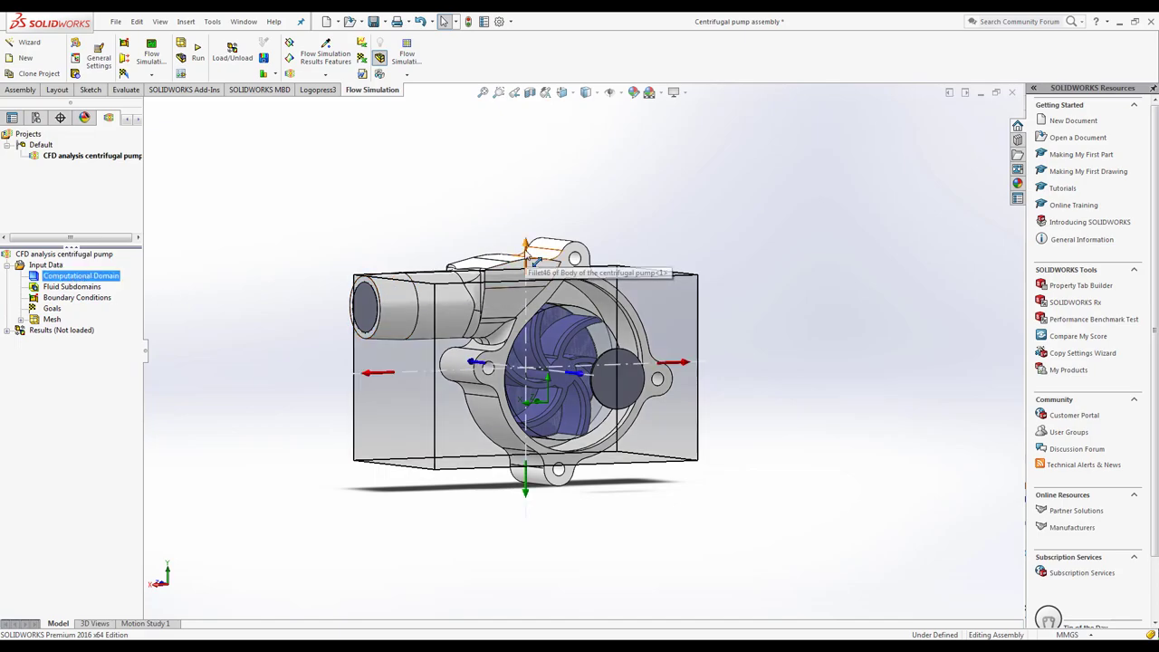
key("ctrl+1")
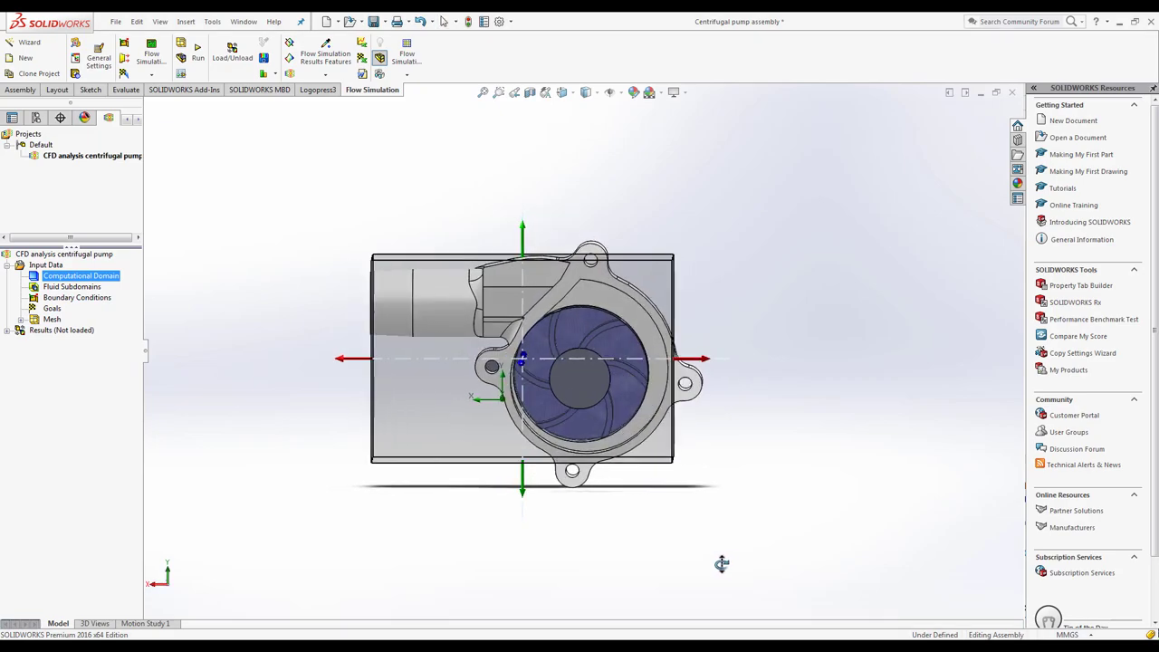
left_click_drag(703, 367, 722, 367)
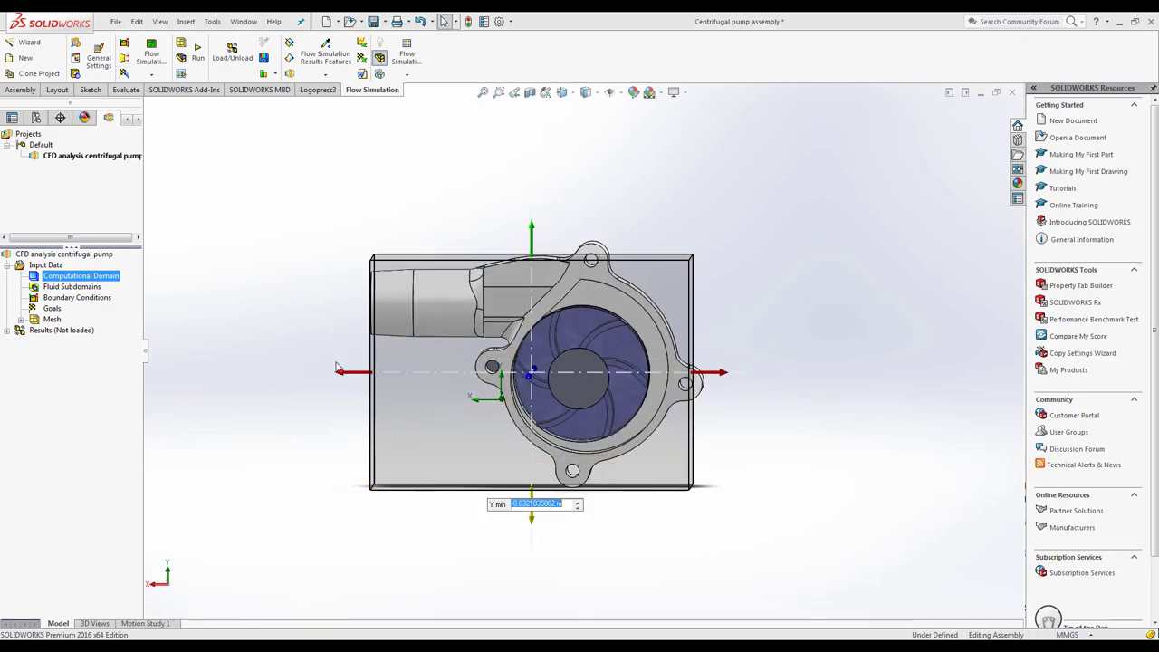
left_click_drag(340, 379, 329, 378)
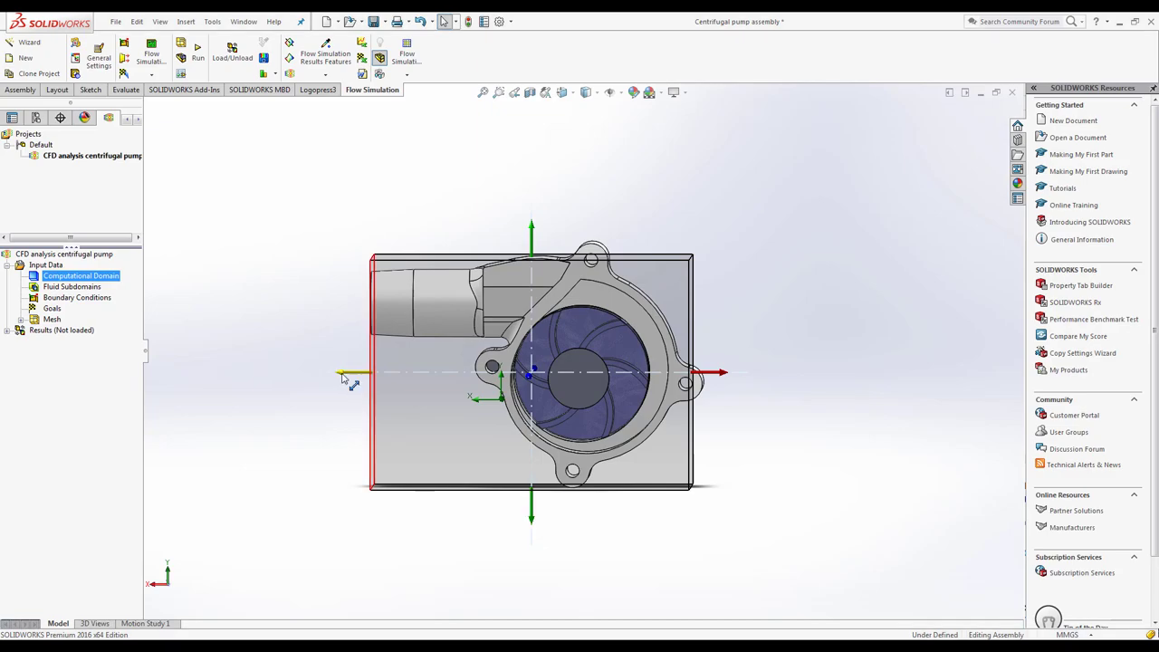
In side view, push the domain's Z max and Z min sides outward and finish editing
key("ctrl+3")
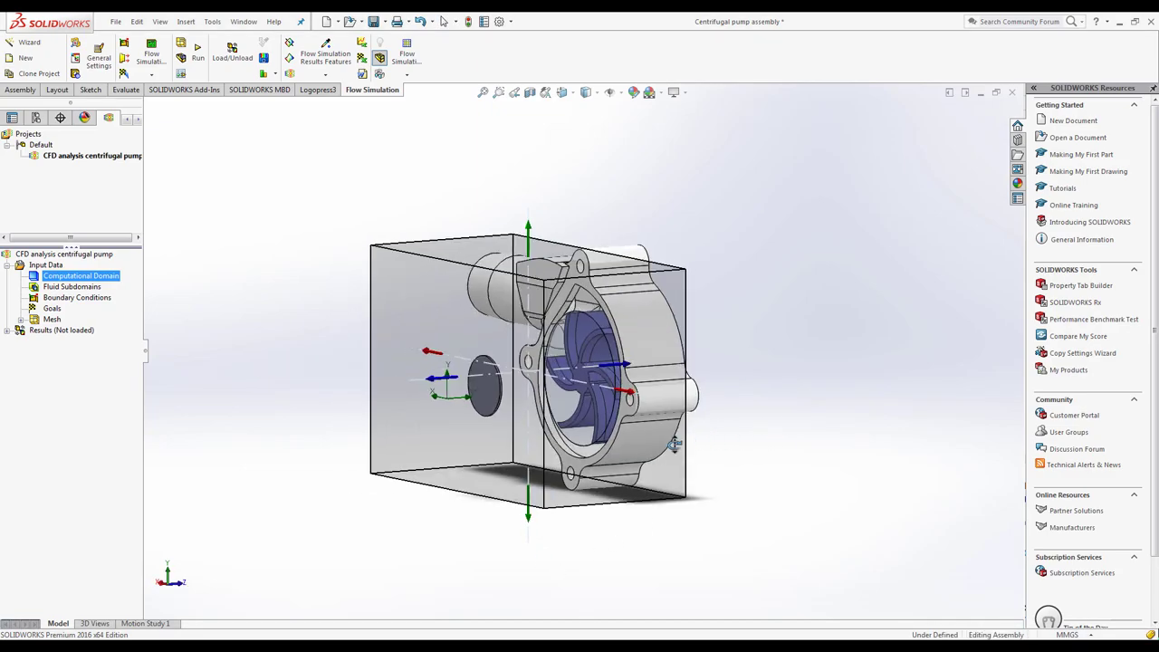
left_click_drag(647, 382, 659, 380)
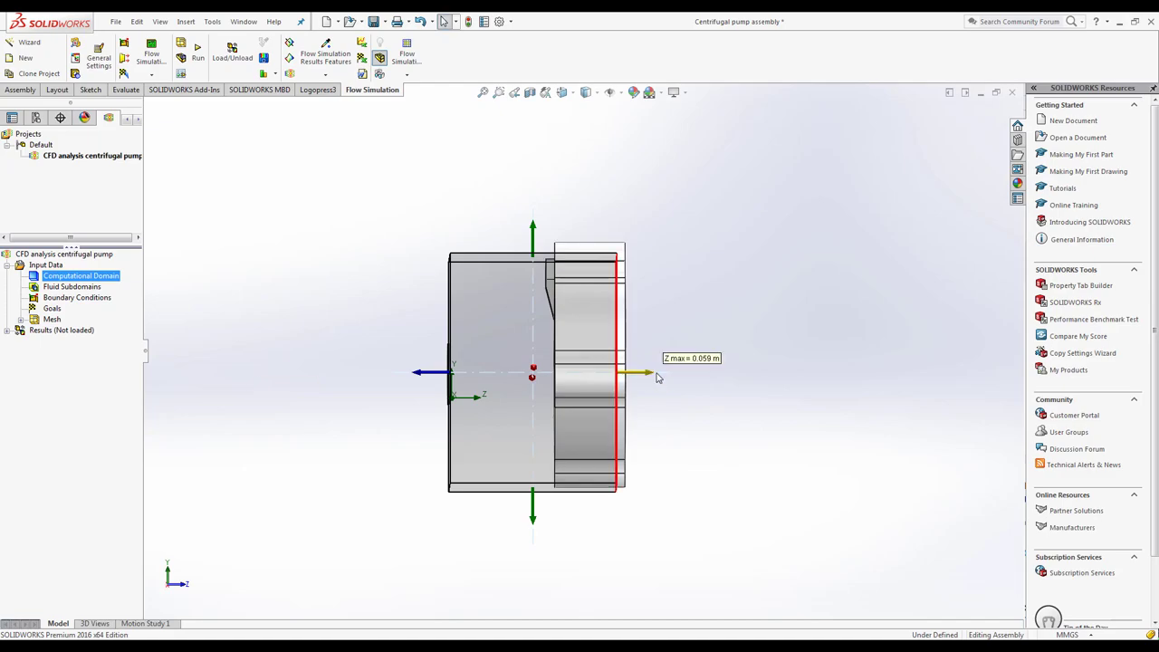
left_click_drag(419, 378, 414, 378)
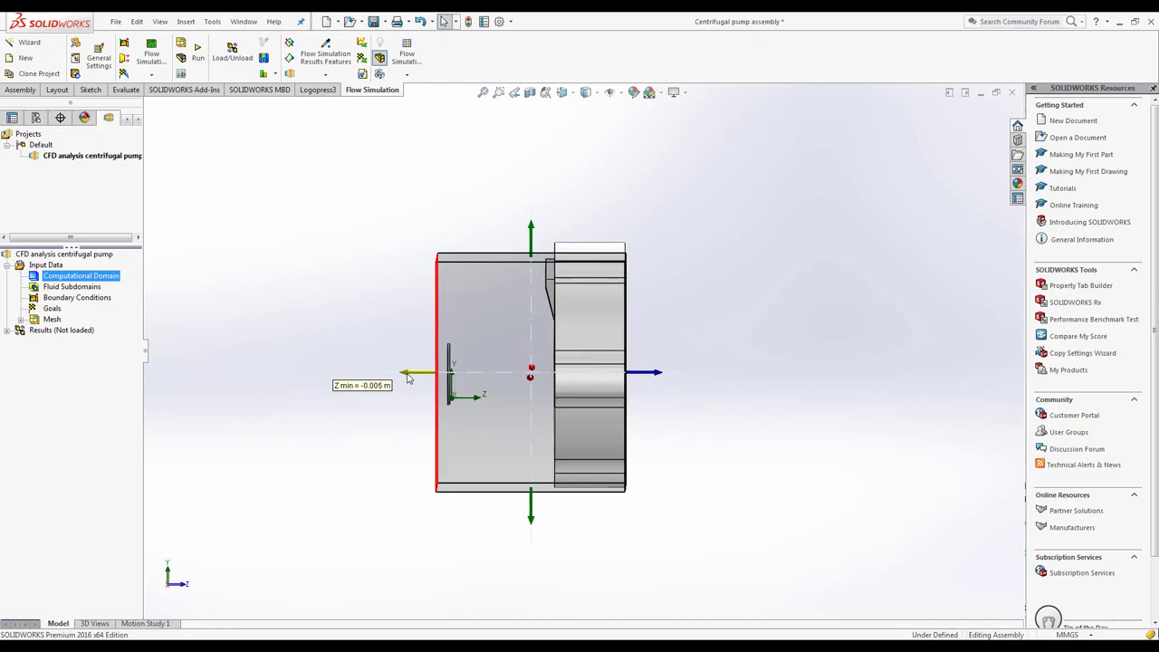
mouse_move(410, 460)
middle_mouse_down()
mouse_move(347, 461)
mouse_move(383, 470)
mouse_move(380, 455)
middle_mouse_up()
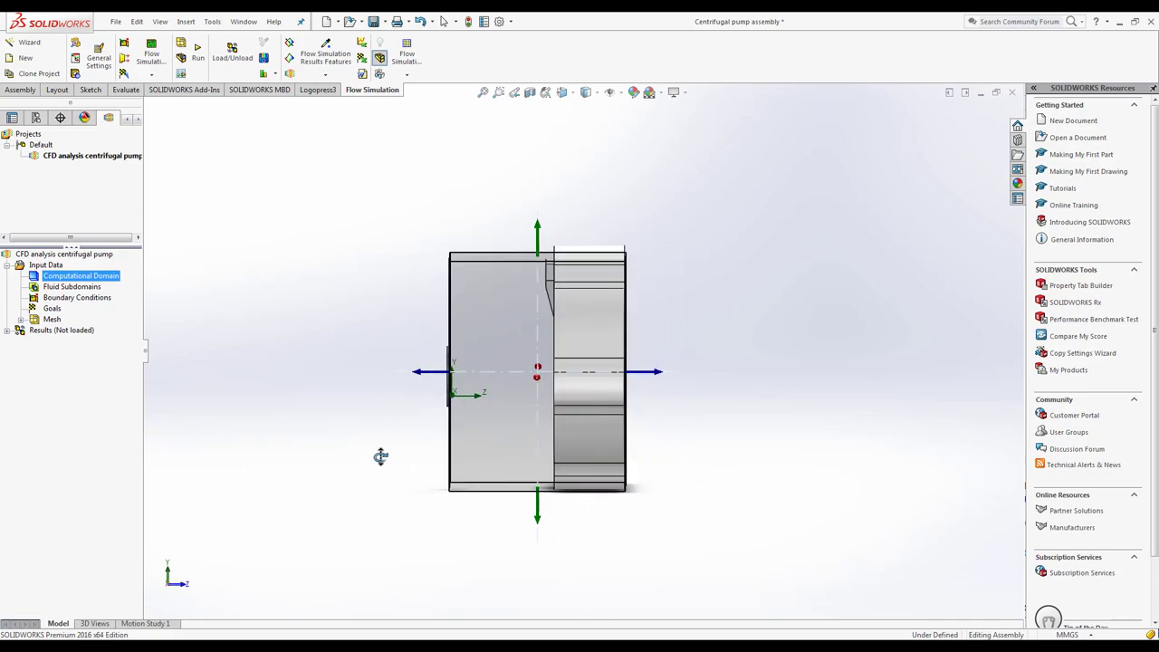
scroll(535, 370, "down", 3)
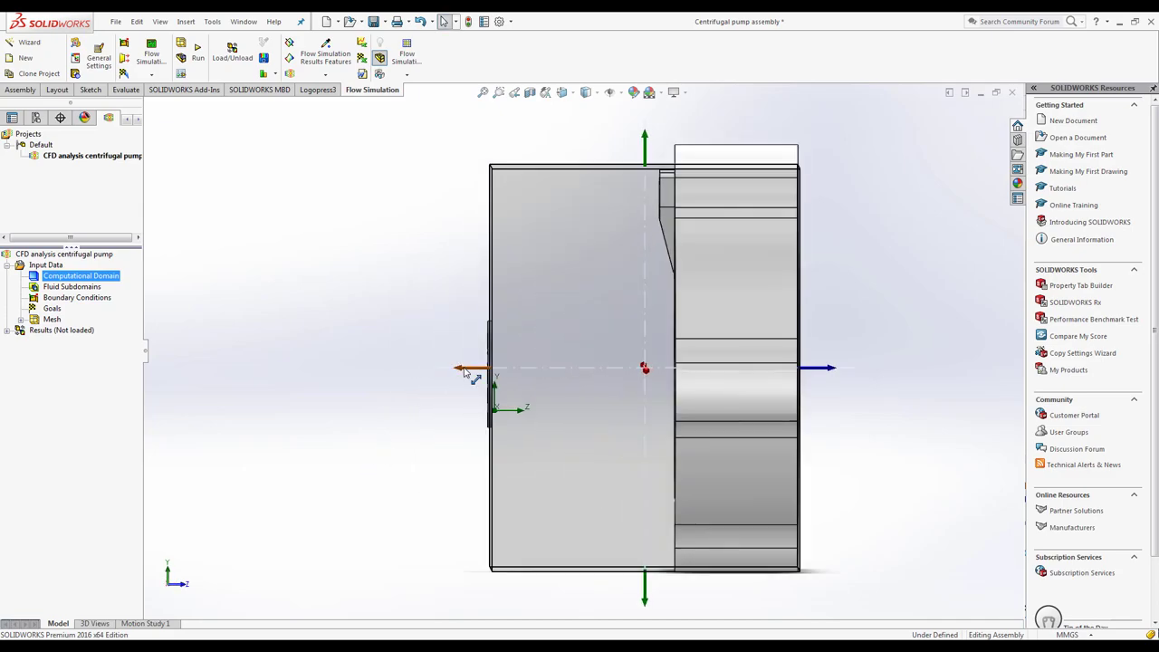
left_click_drag(464, 368, 452, 371)
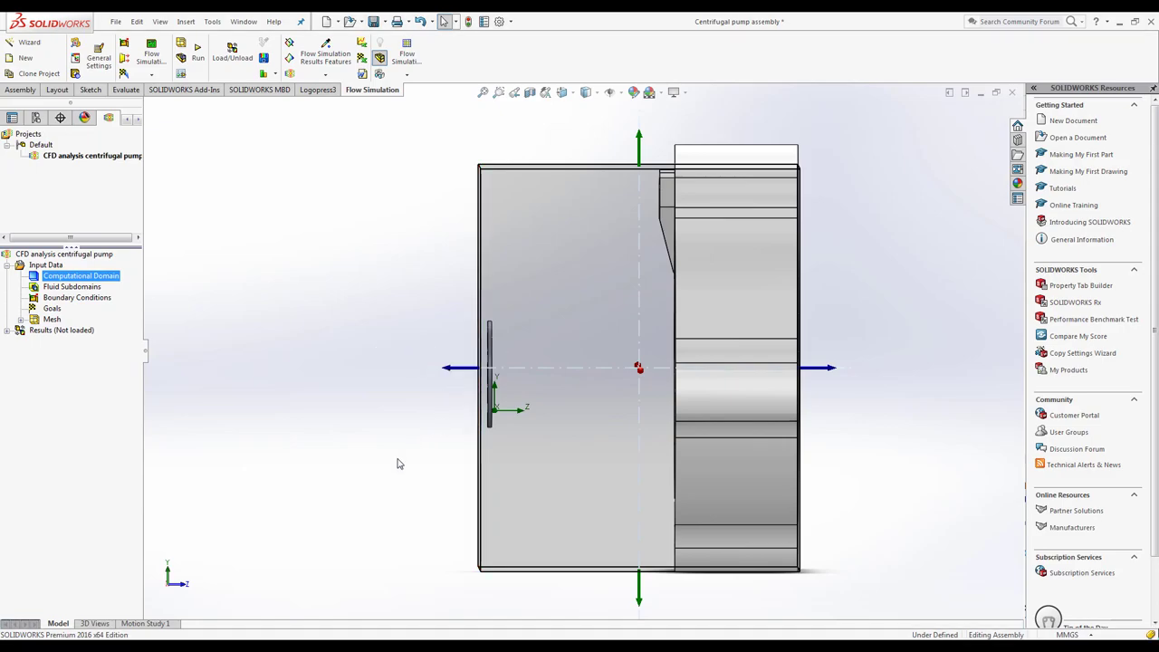
left_click(370, 370)
mouse_move(293, 329)
middle_mouse_down()
mouse_move(374, 432)
mouse_move(271, 316)
mouse_move(241, 339)
mouse_move(285, 370)
mouse_move(262, 347)
middle_mouse_up()
scroll(284, 370, "up", 3)
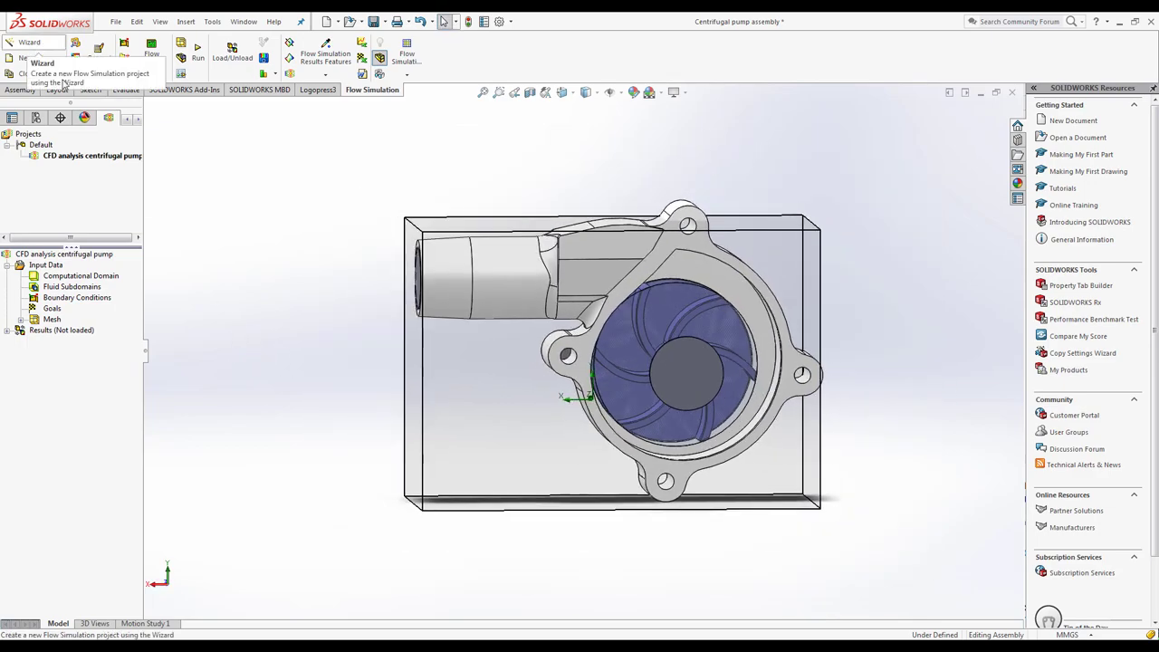
Enable Rotation in General Settings with type Local region(s) (Sliding)
right_click(50, 266)
key("Escape")
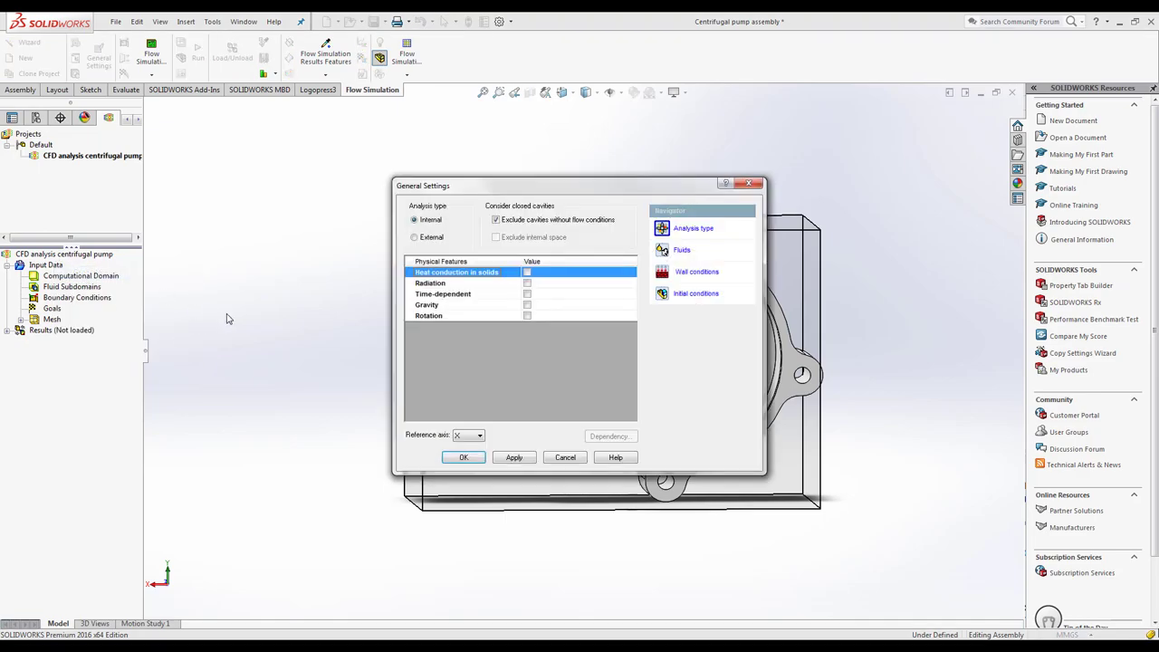
left_click(526, 317)
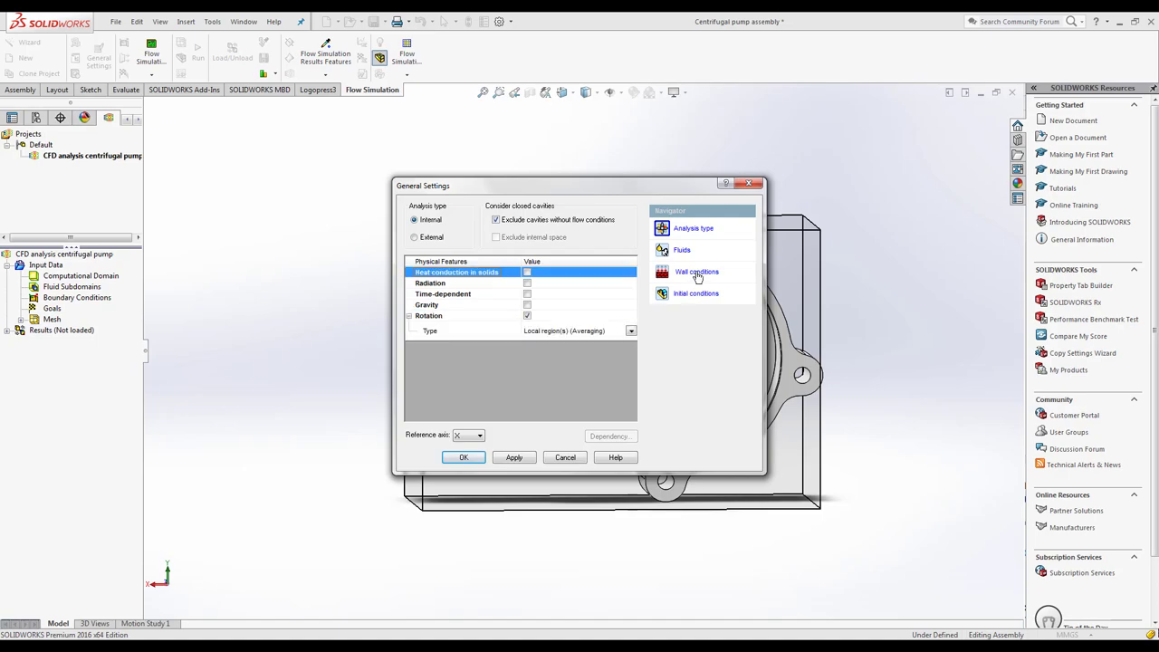
left_click(693, 228)
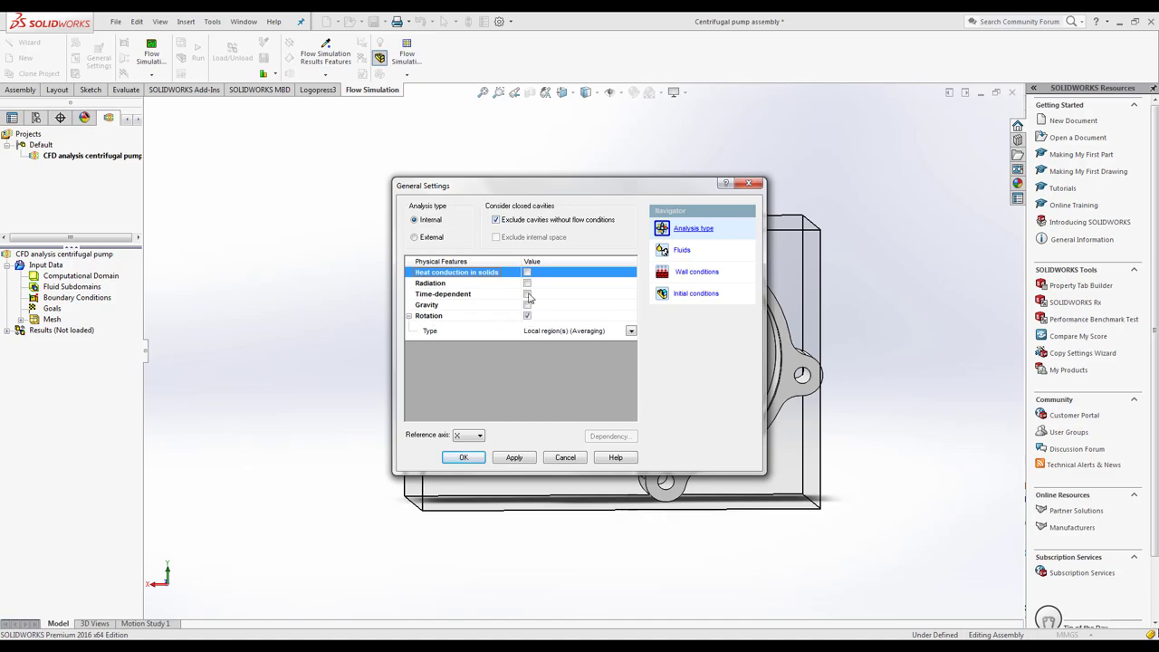
left_click(626, 334)
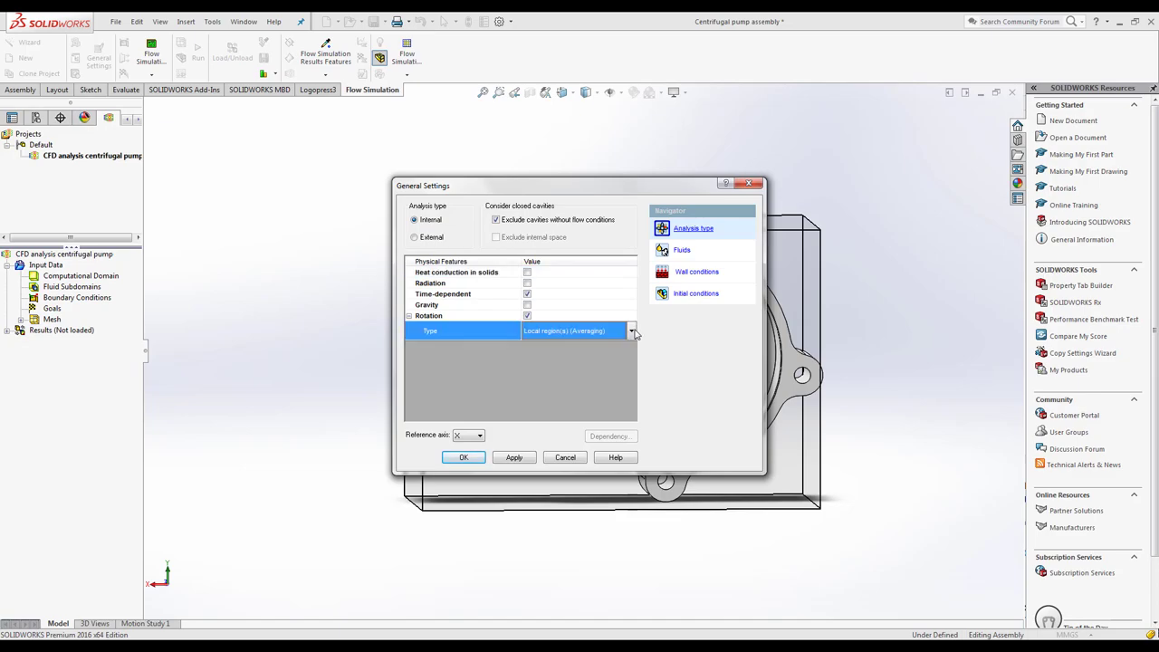
left_click(632, 330)
left_click(573, 355)
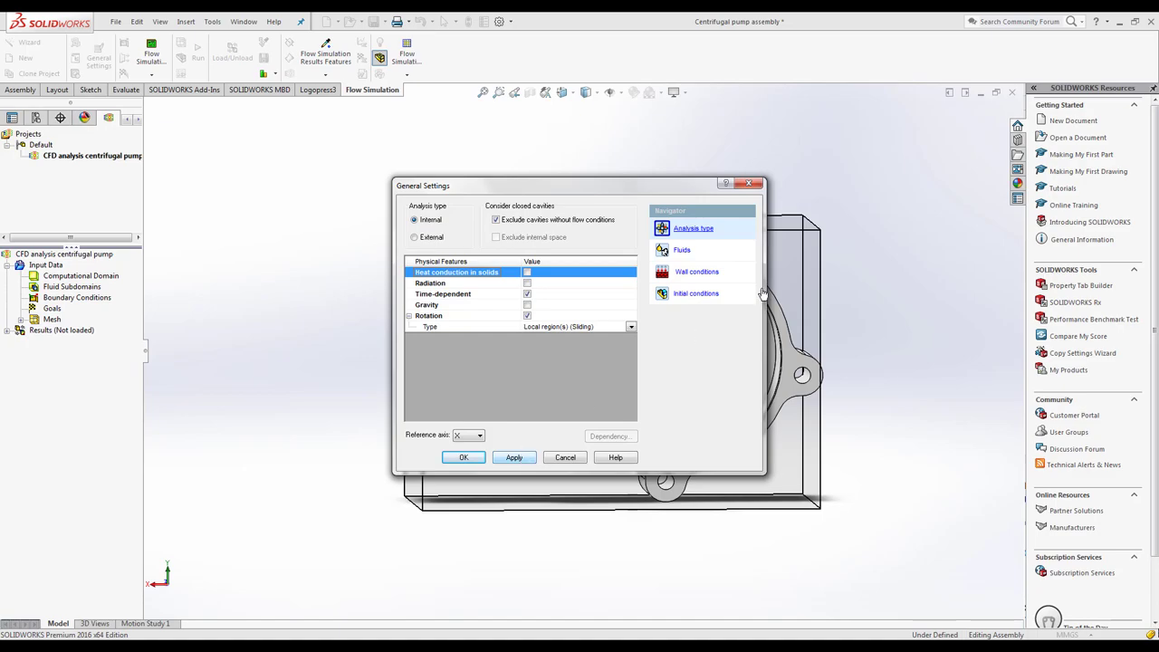
Review the Fluids, Wall Conditions and Initial Conditions pages, then apply the settings
left_click(682, 250)
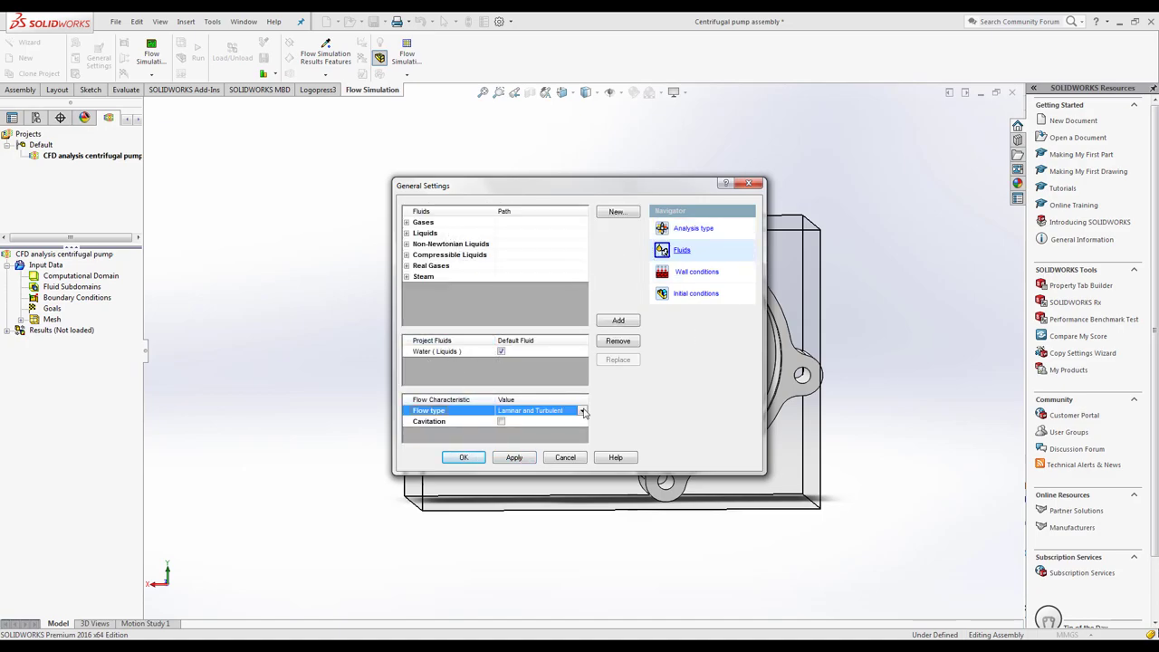
left_click(696, 272)
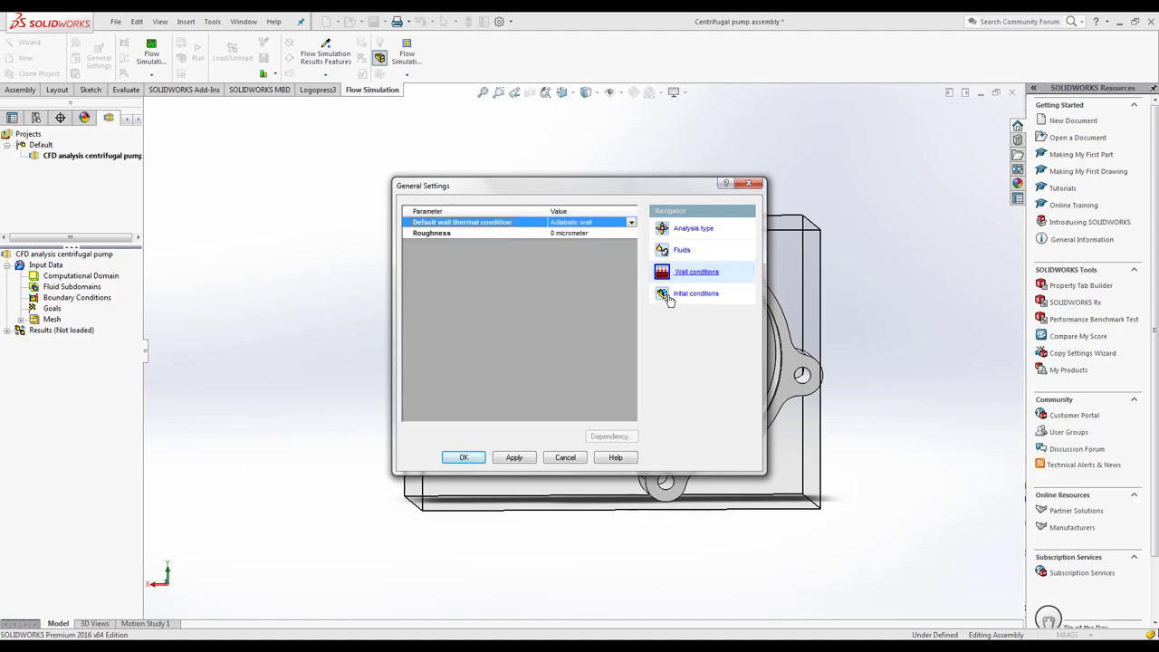
left_click(684, 293)
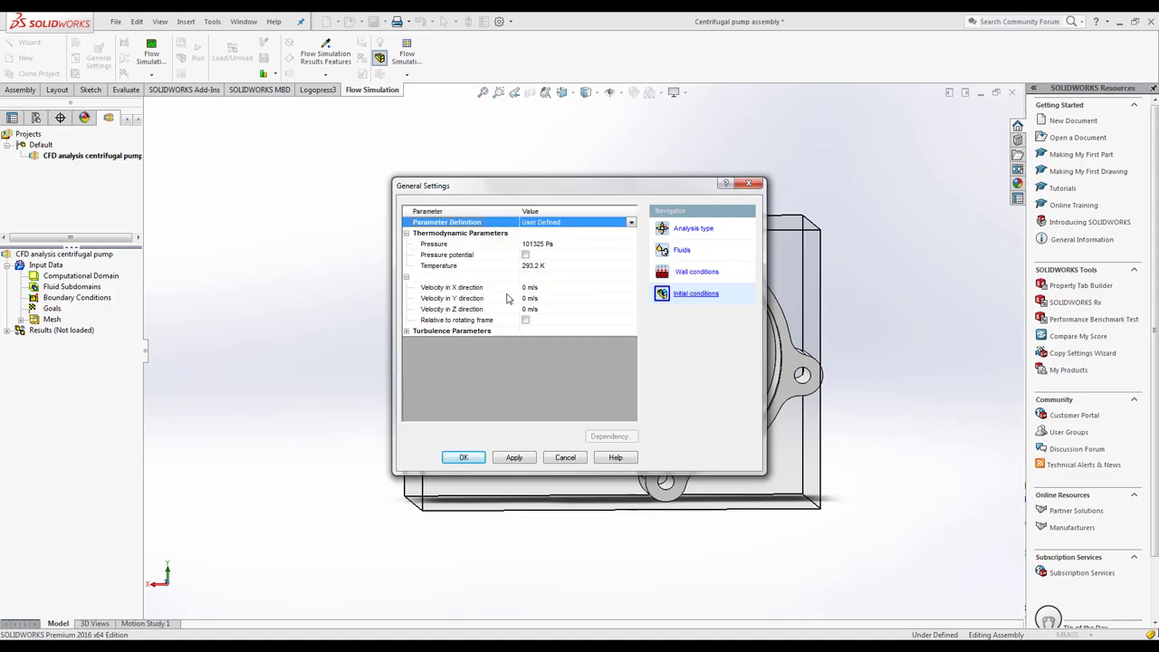
left_click(514, 458)
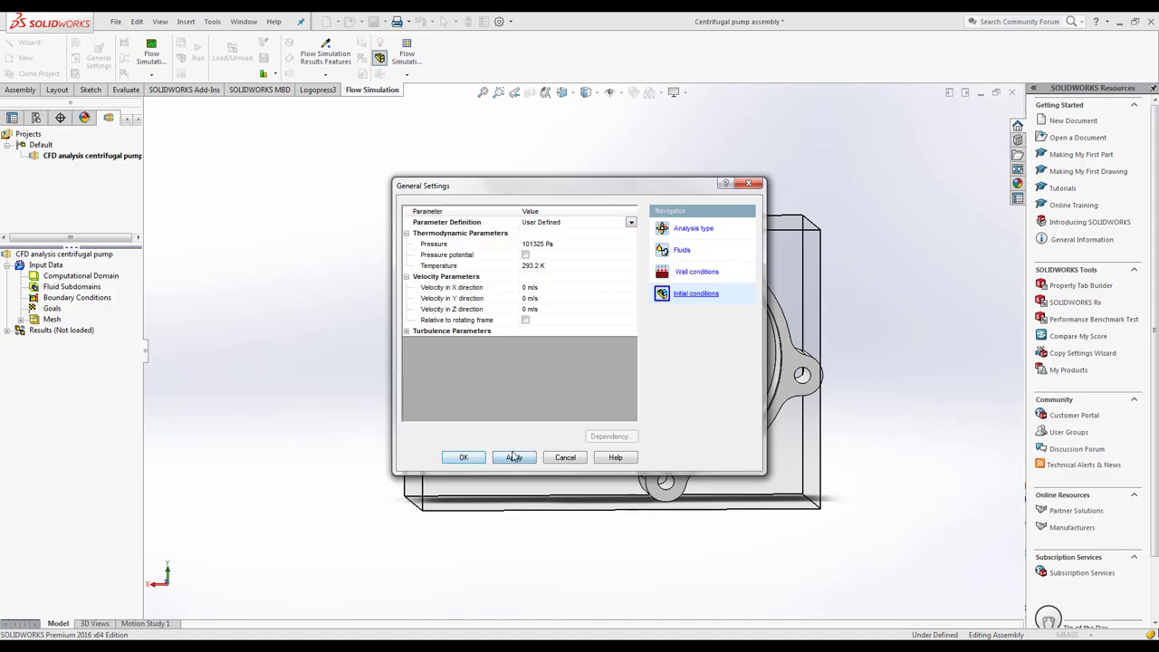
left_click(464, 457)
In the project's Unit System, set pressure to bar and temperature to °C
right_click(51, 265)
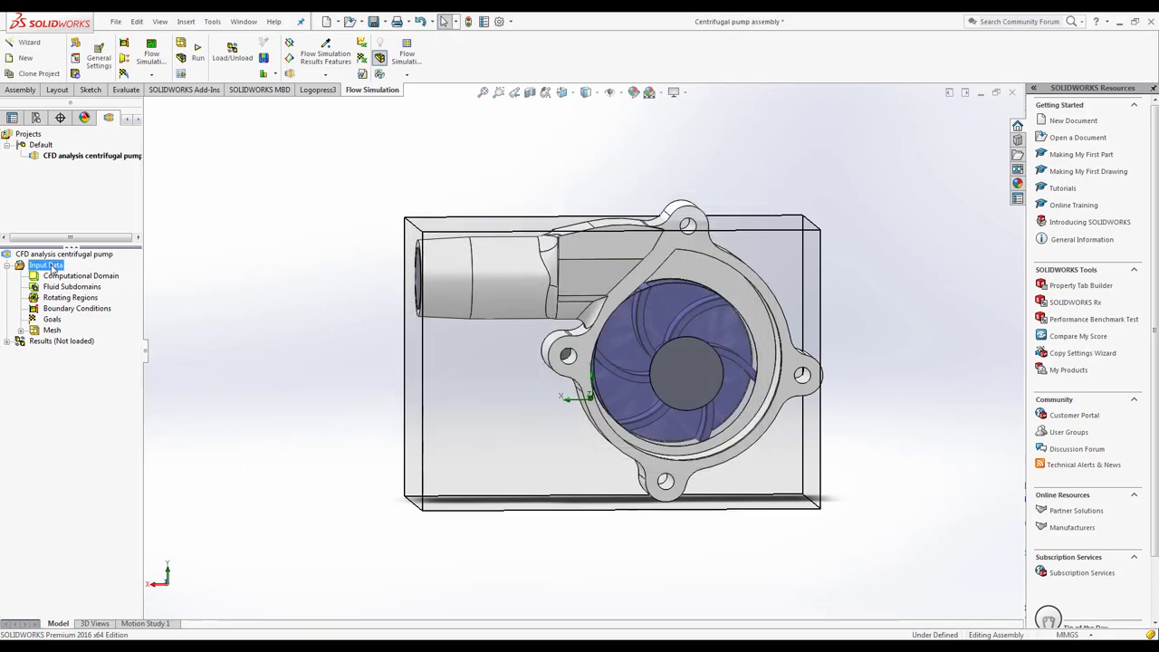
left_click(81, 287)
left_click(528, 288)
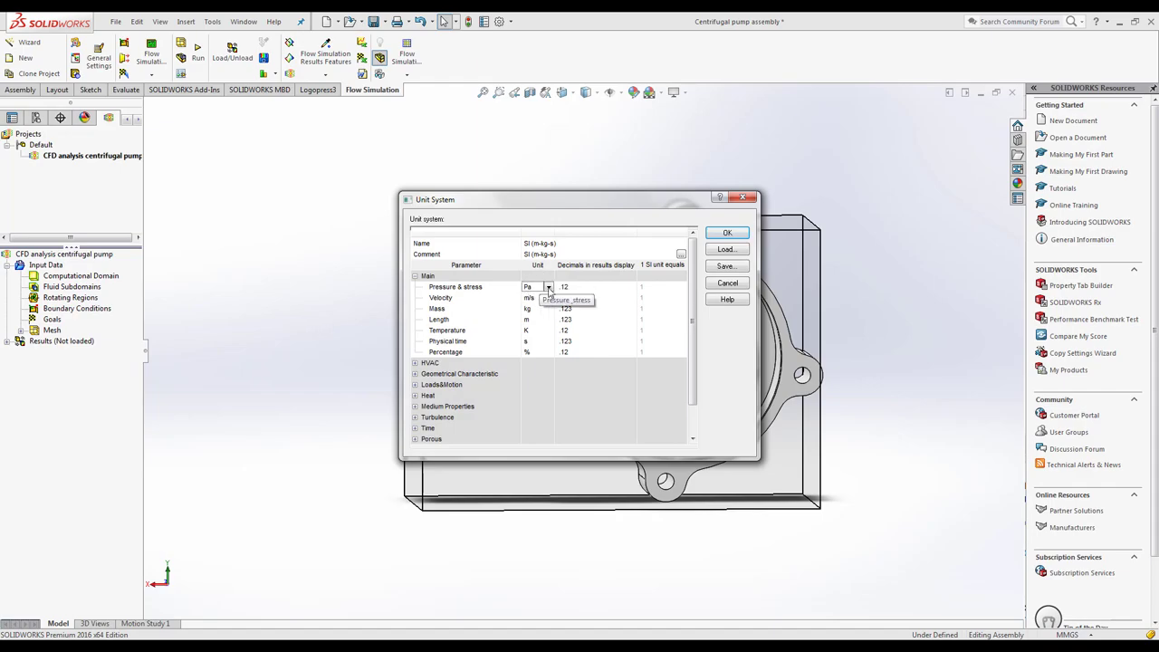
left_click(550, 287)
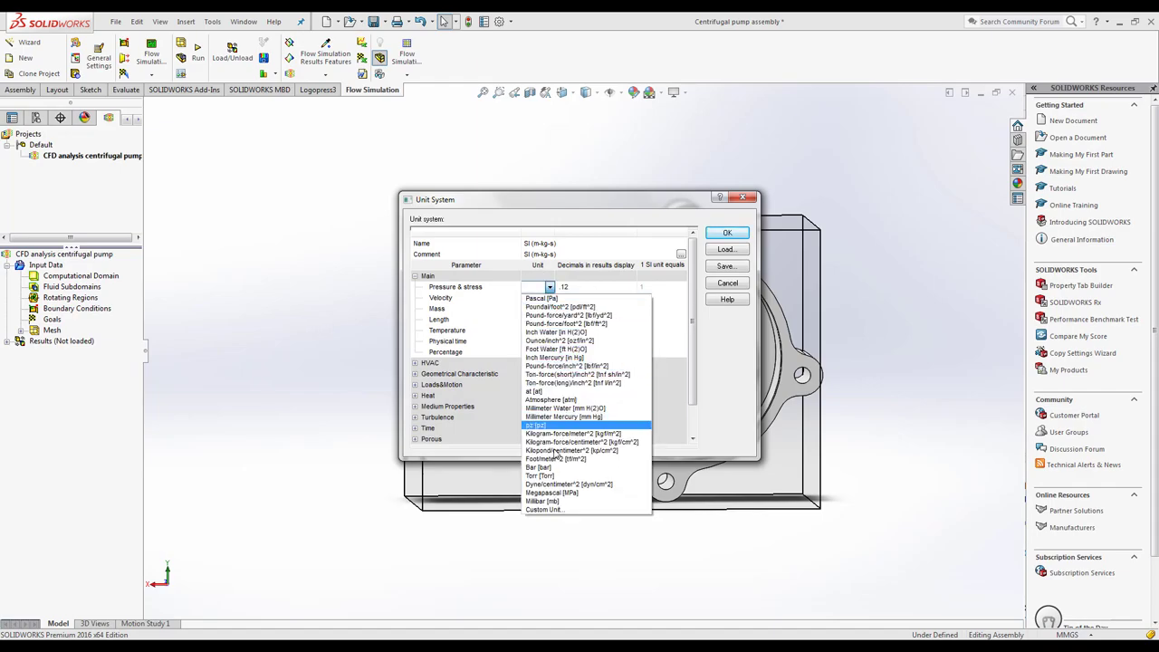
left_click(543, 467)
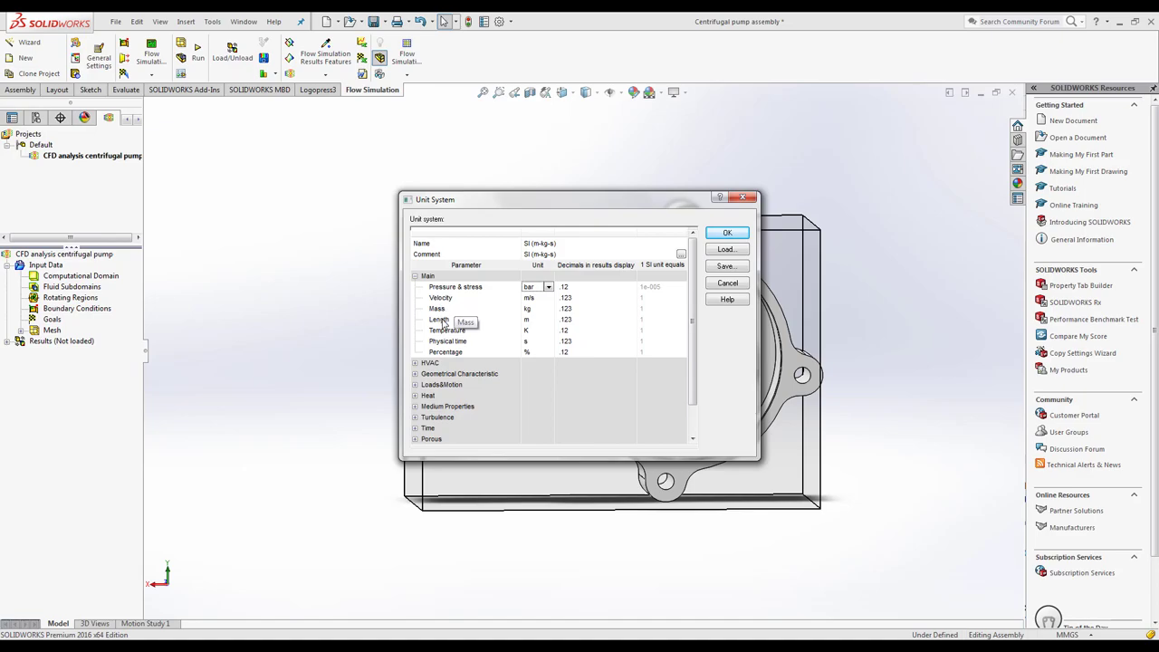
left_click(536, 334)
left_click(548, 332)
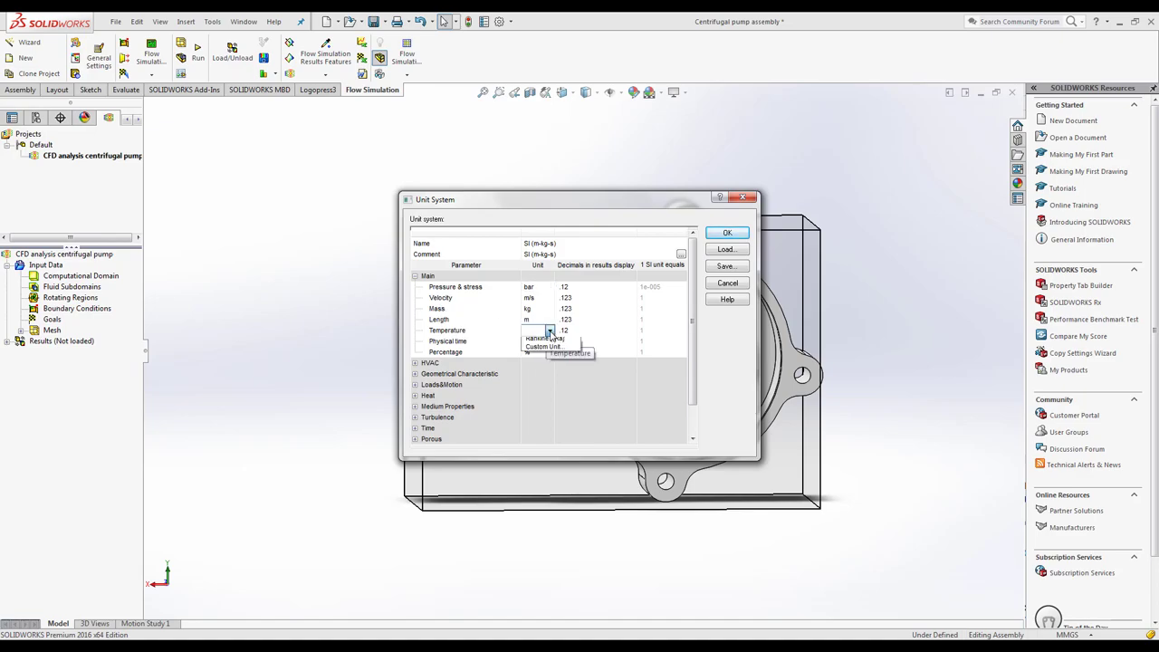
left_click(534, 358)
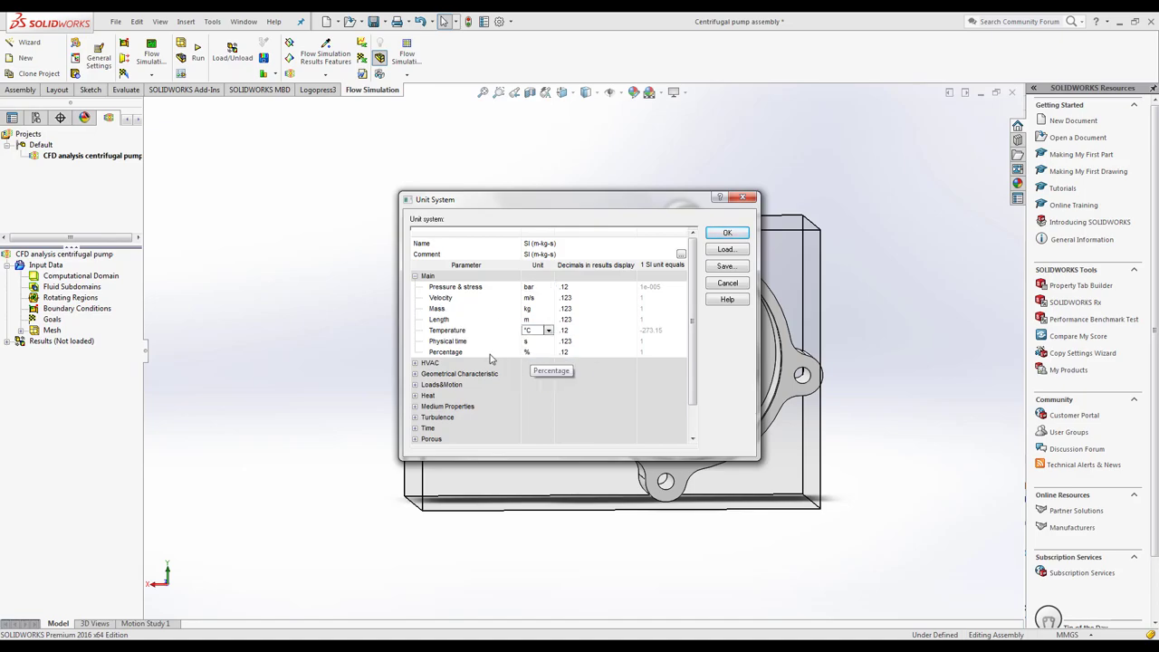
Set angular velocity to RPM and volume flow rate to l/h, and accept the unit system
left_click(415, 385)
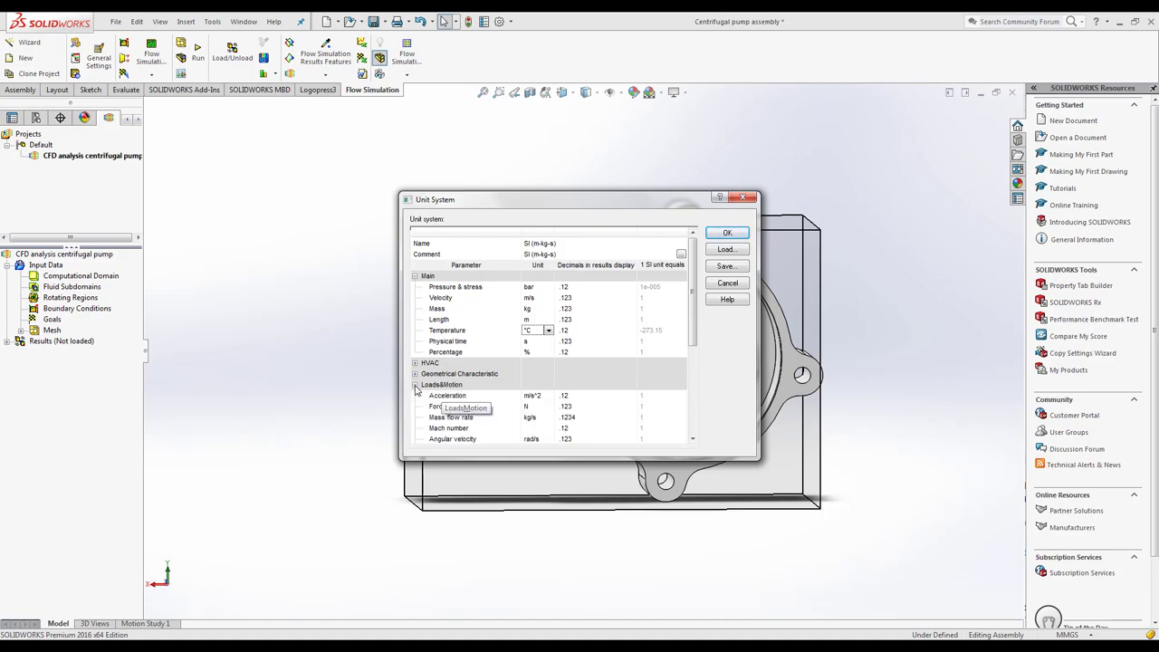
scroll(548, 432, "down", 1)
left_click(536, 408)
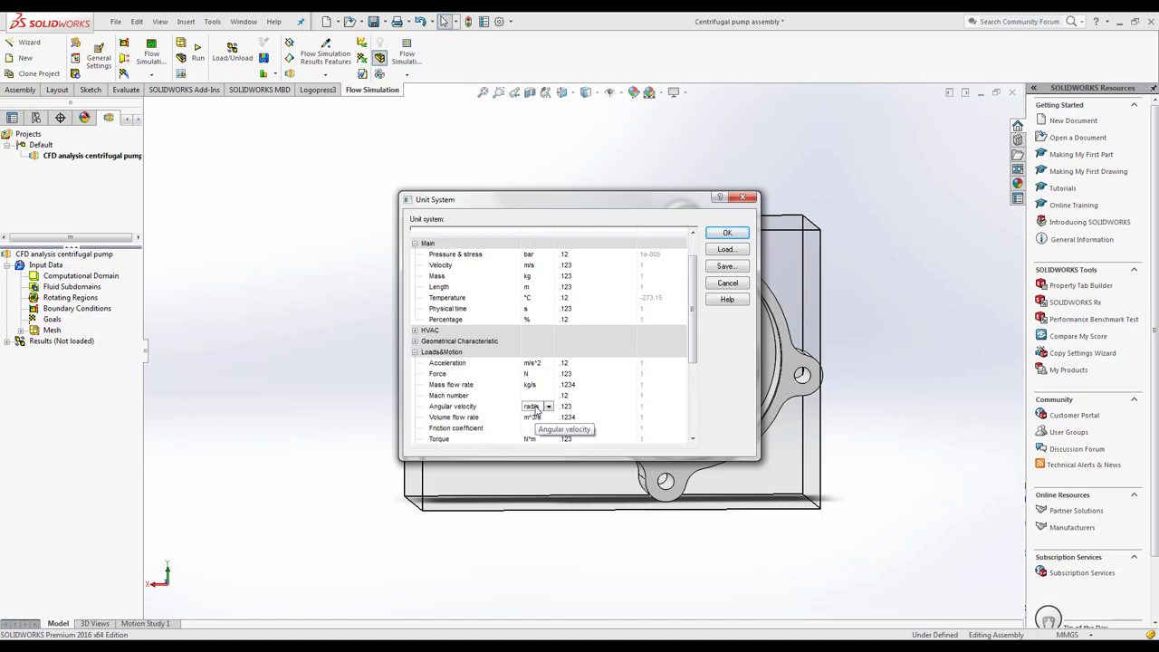
left_click(548, 410)
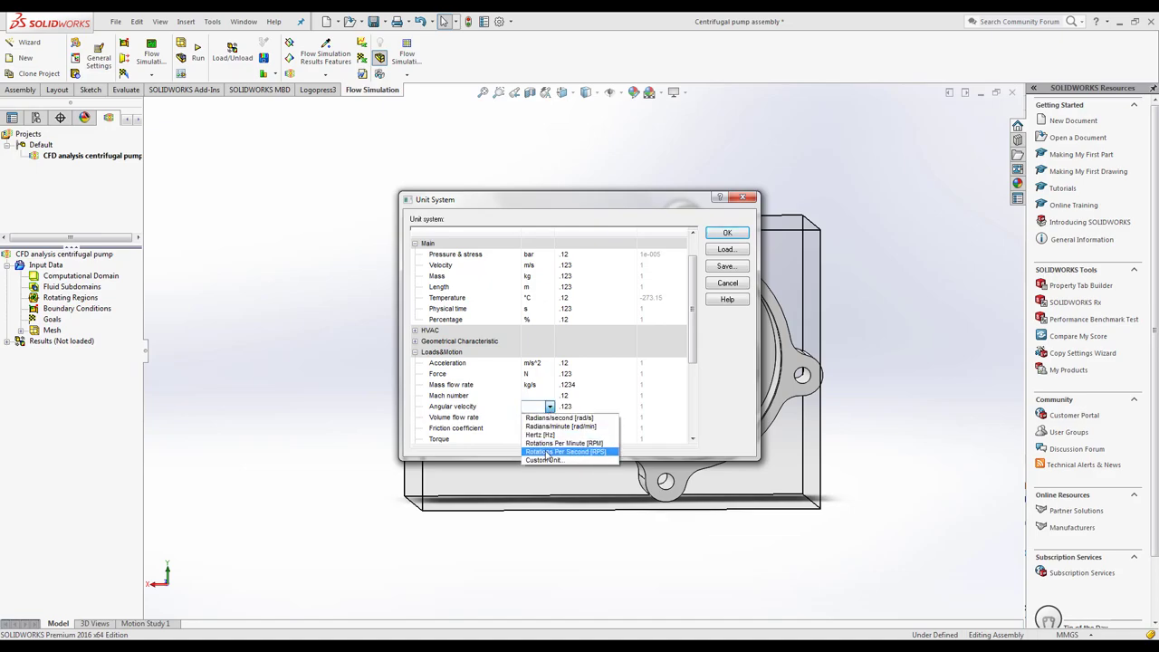
left_click(555, 443)
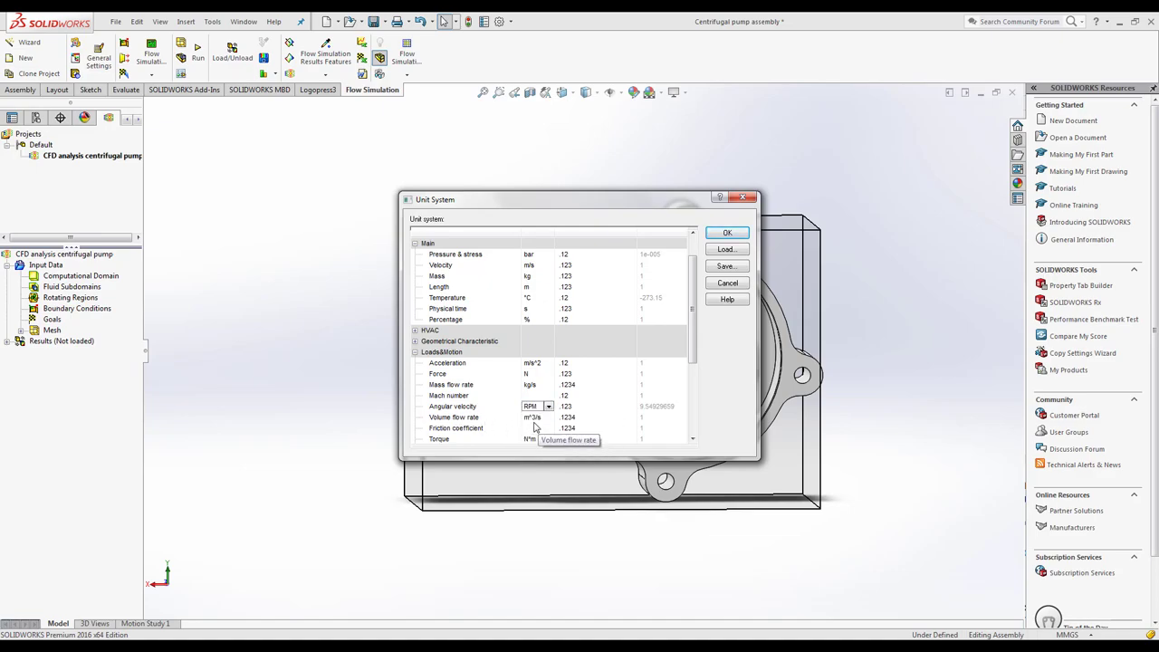
left_click(538, 420)
left_click(548, 417)
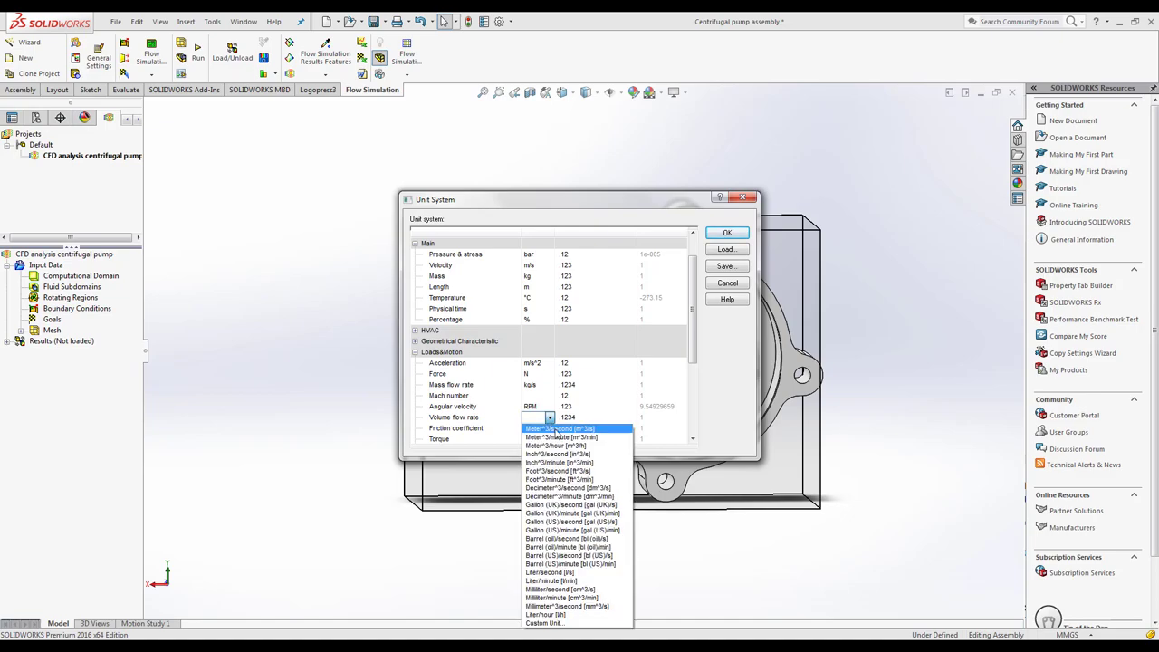
left_click(555, 615)
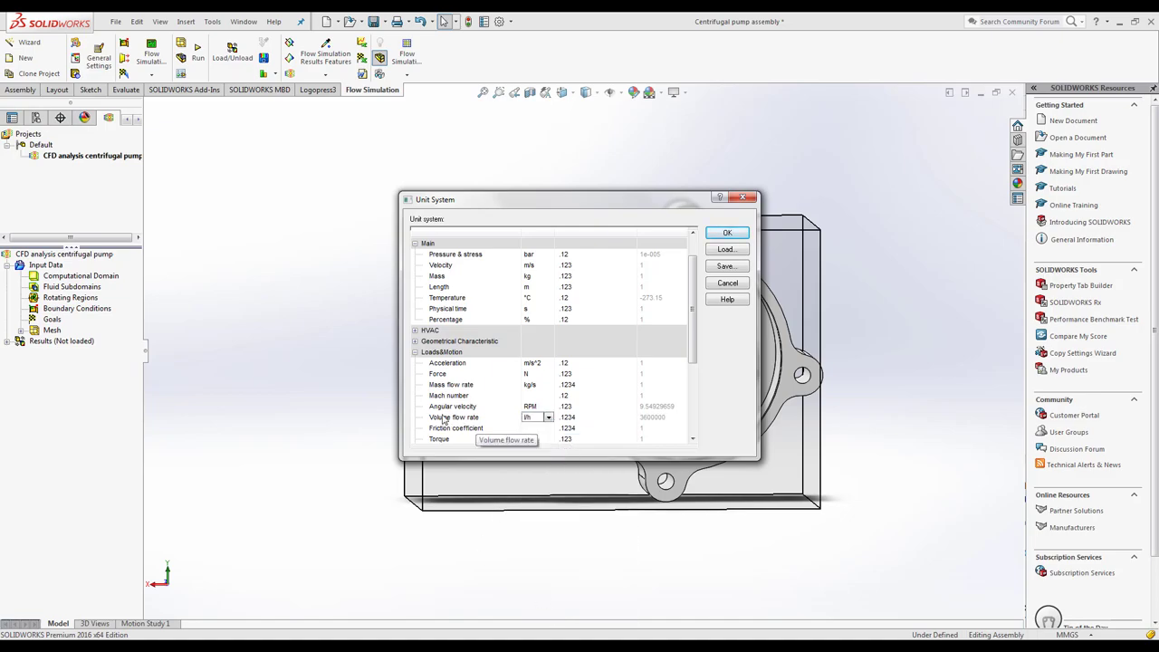
left_click(723, 234)
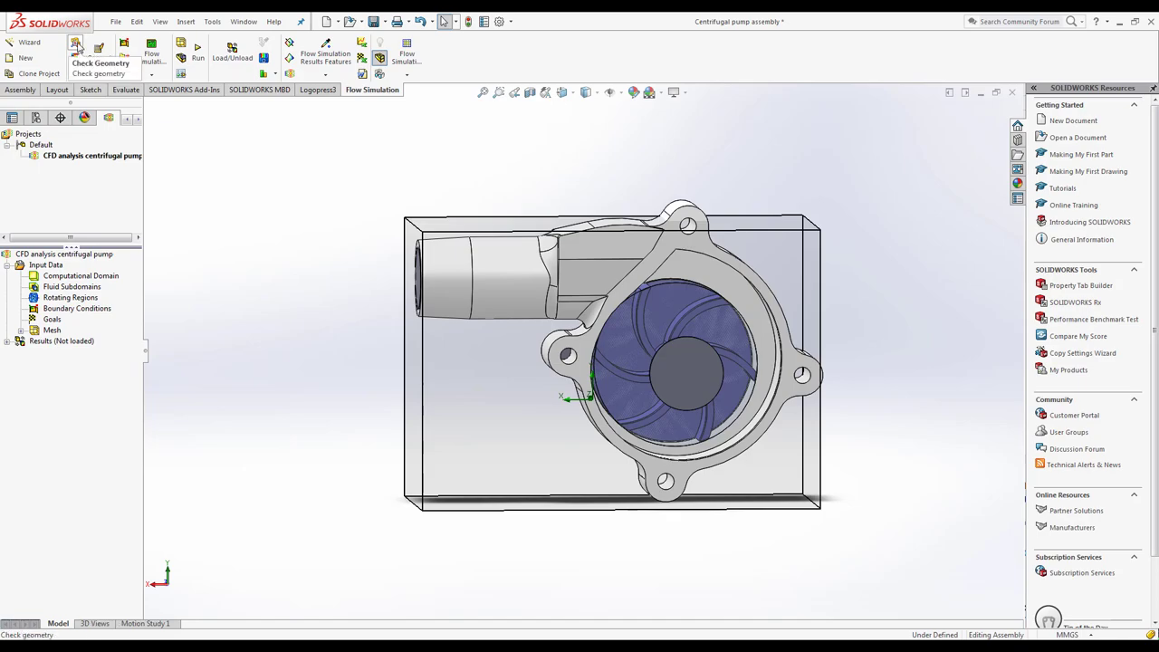
Run Check Geometry excluding water volume-1 with cavities included, then display the fluid volume isometrically
left_click(77, 45)
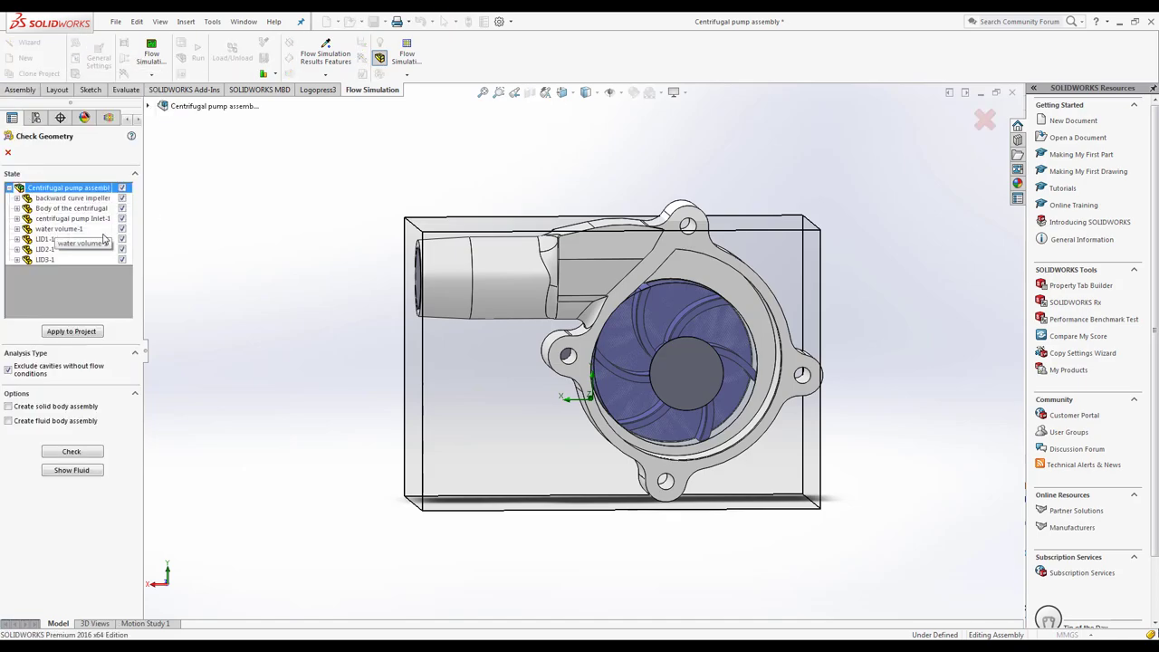
left_click(122, 229)
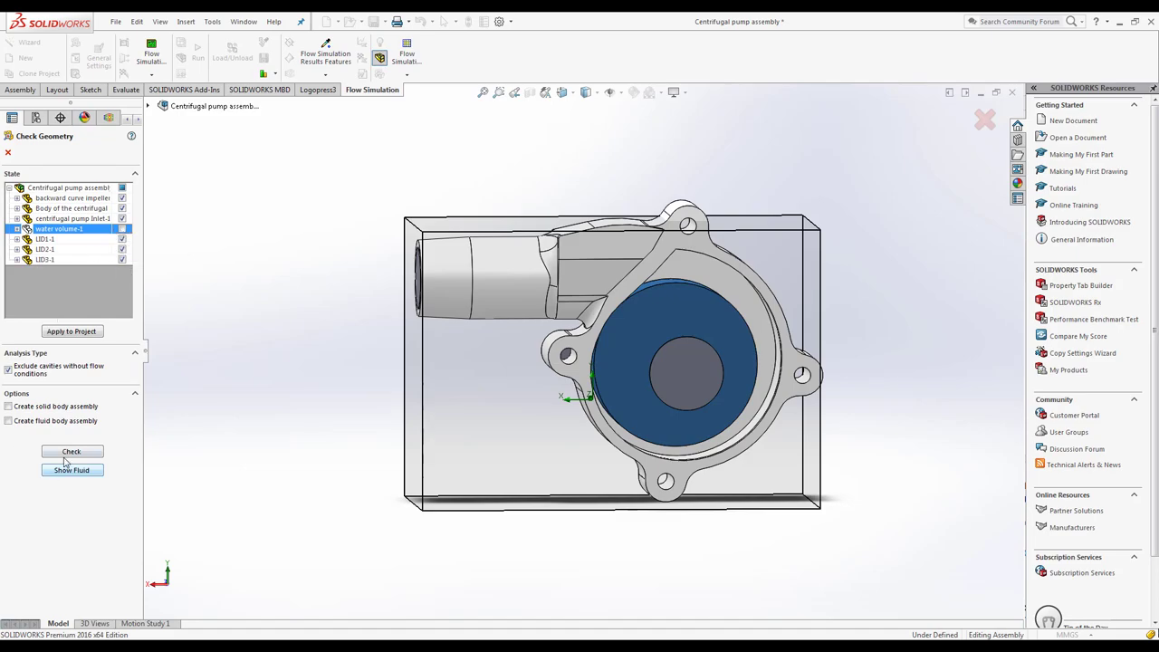
left_click(65, 453)
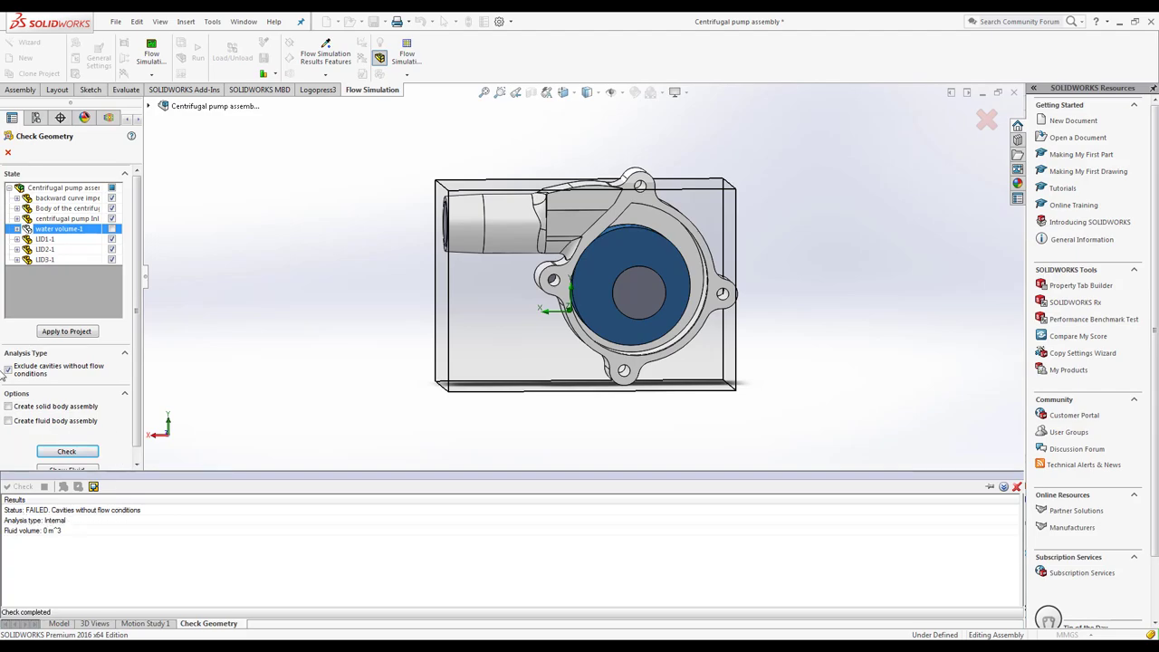
left_click(8, 371)
left_click(67, 452)
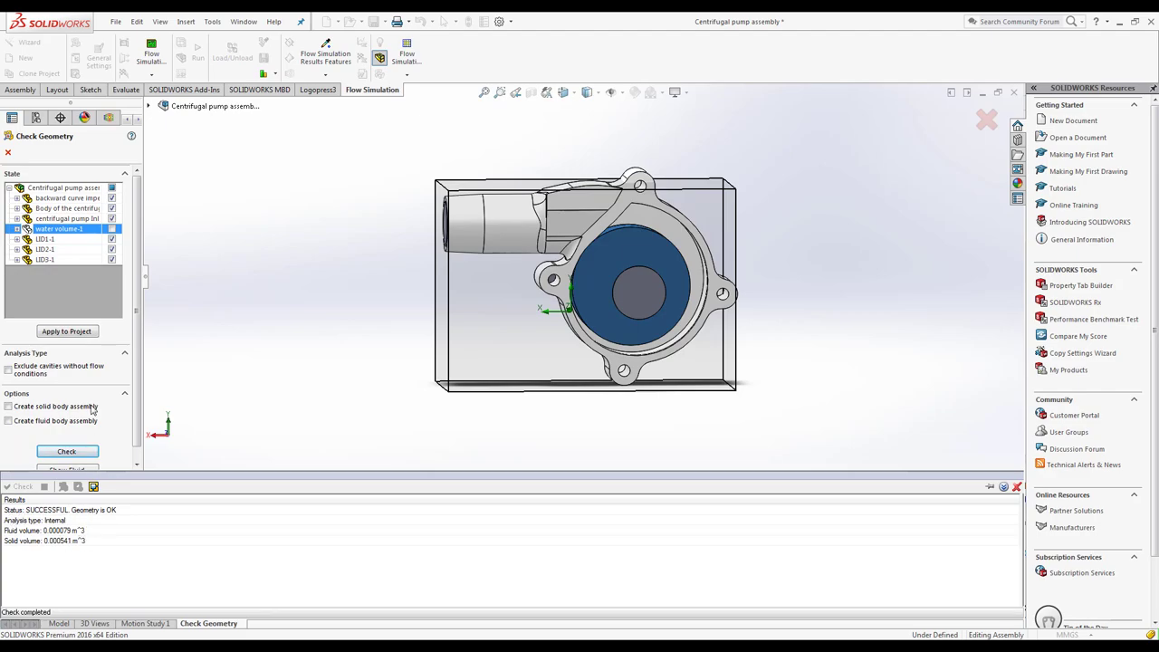
scroll(90, 435, "down", 1)
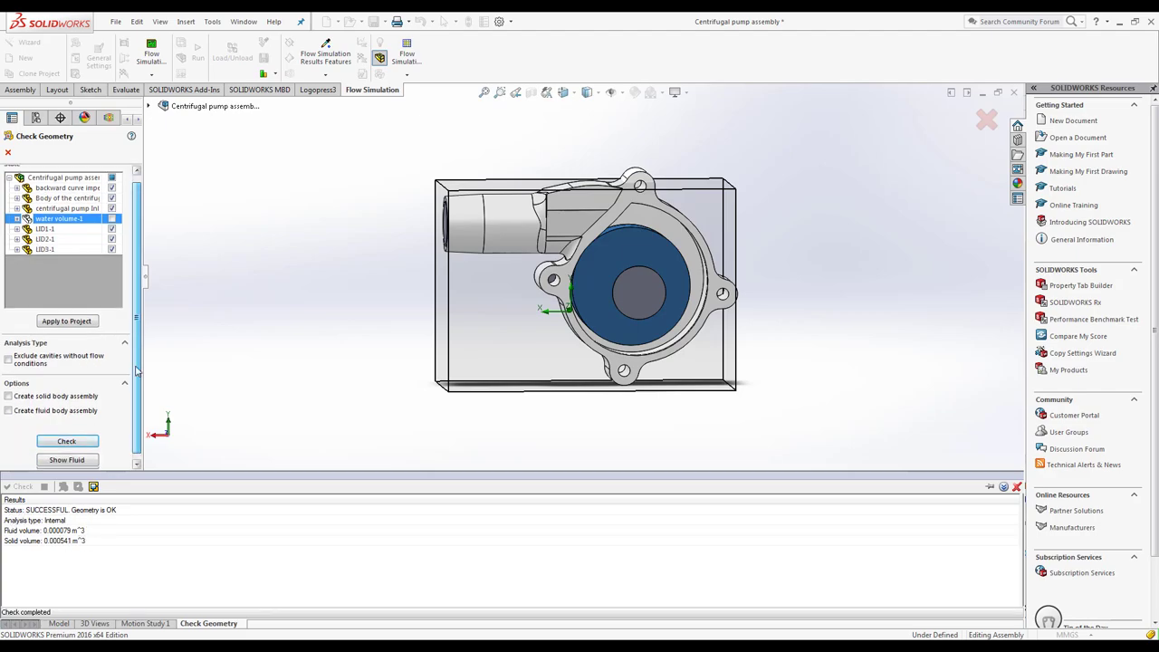
left_click(86, 458)
key("ctrl+7")
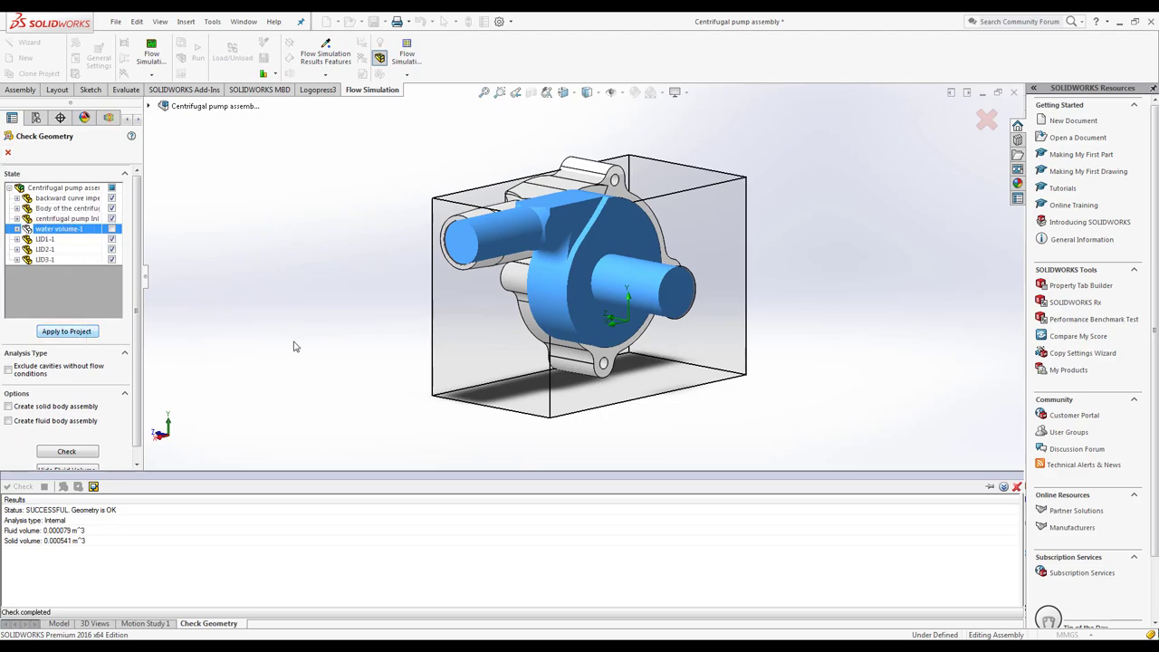
Close the geometry check and add a rotating region on water volume-1 at 3000 RPM
left_click(8, 153)
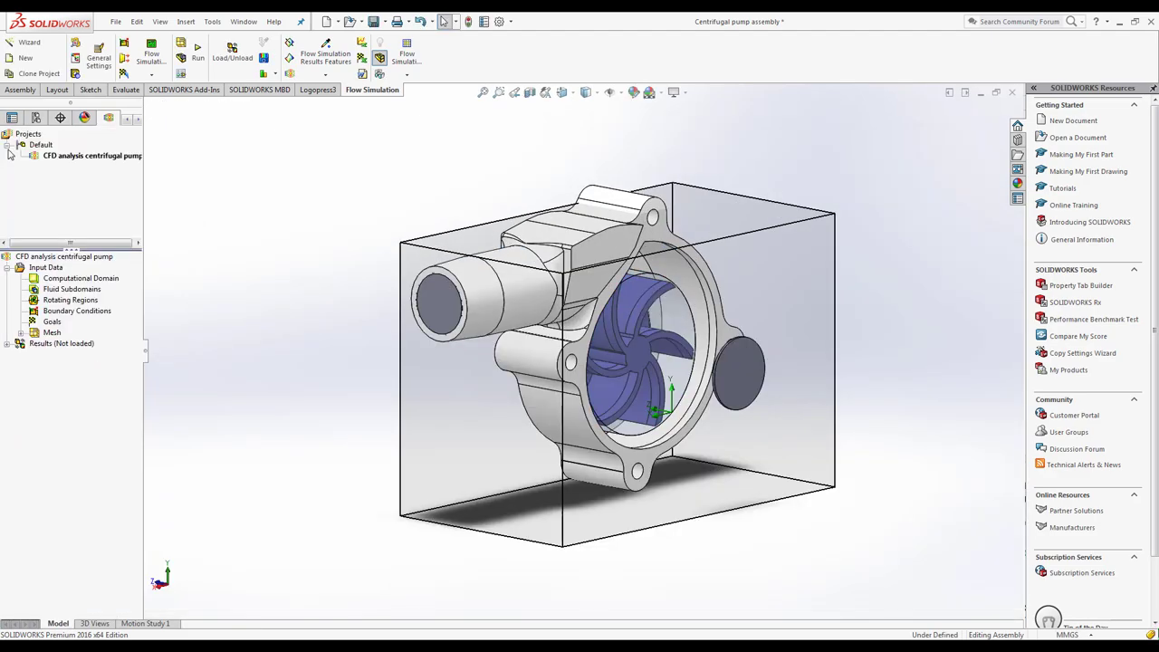
right_click(59, 301)
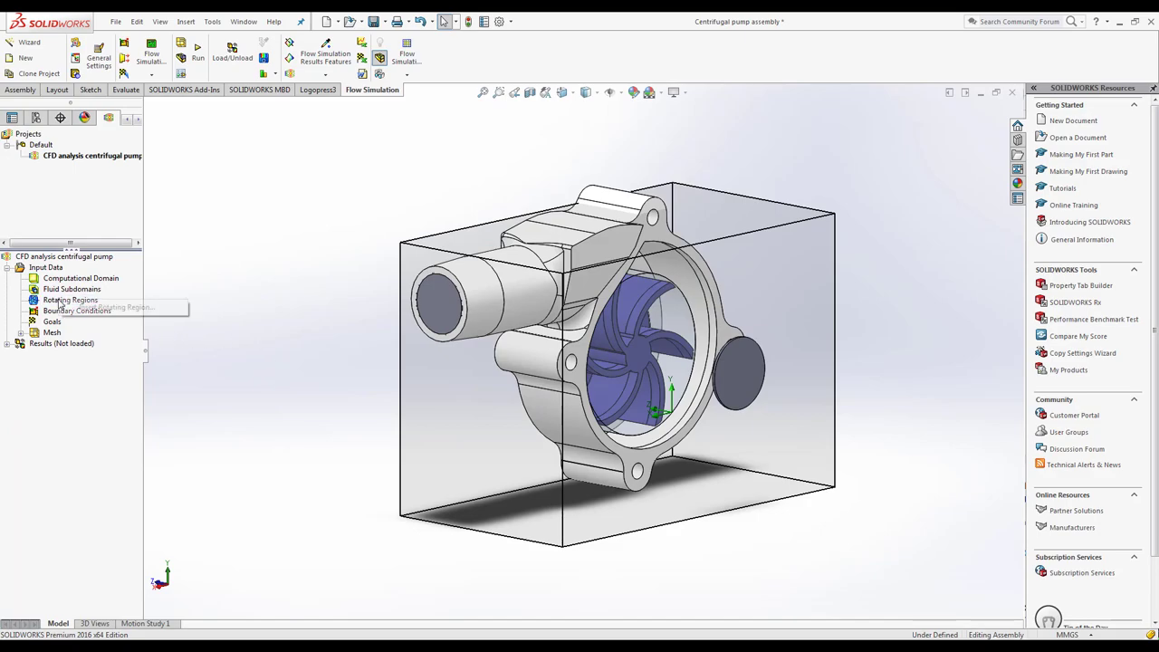
left_click(91, 310)
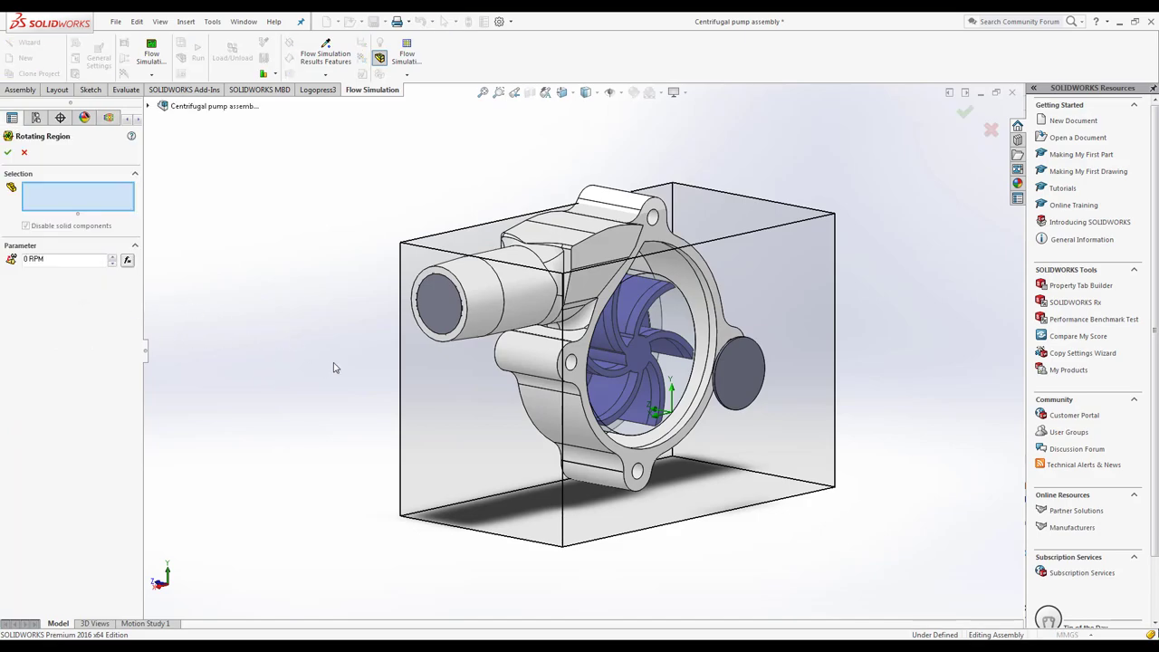
mouse_move(333, 367)
middle_mouse_down()
mouse_move(293, 354)
mouse_move(568, 324)
middle_mouse_up()
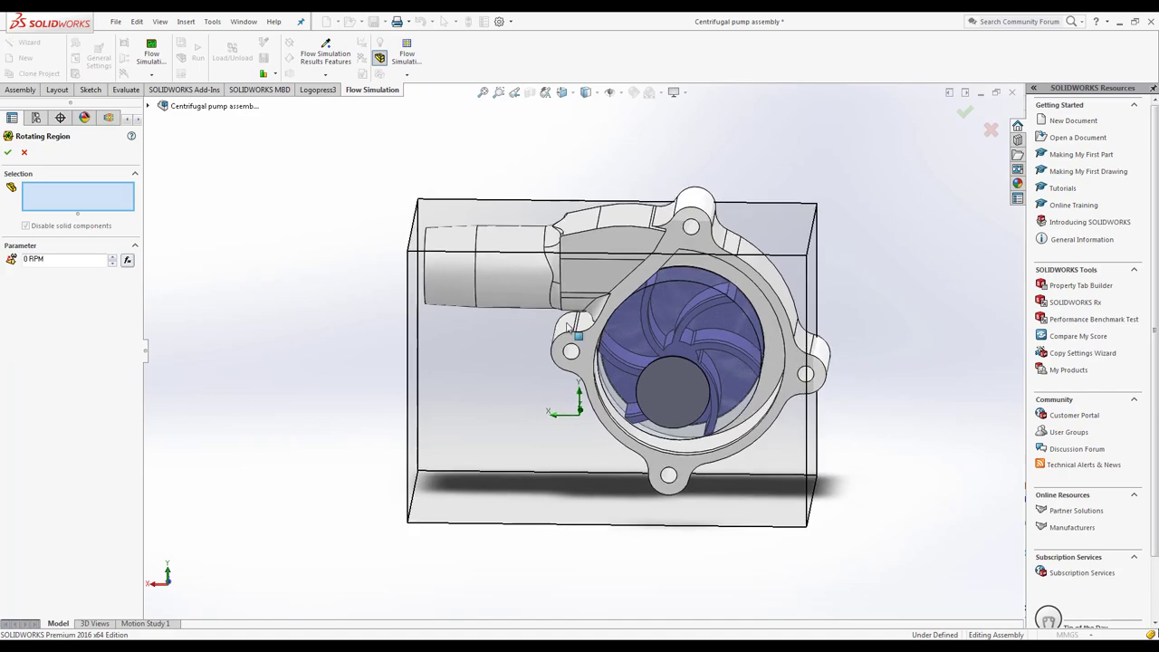
left_click(681, 297)
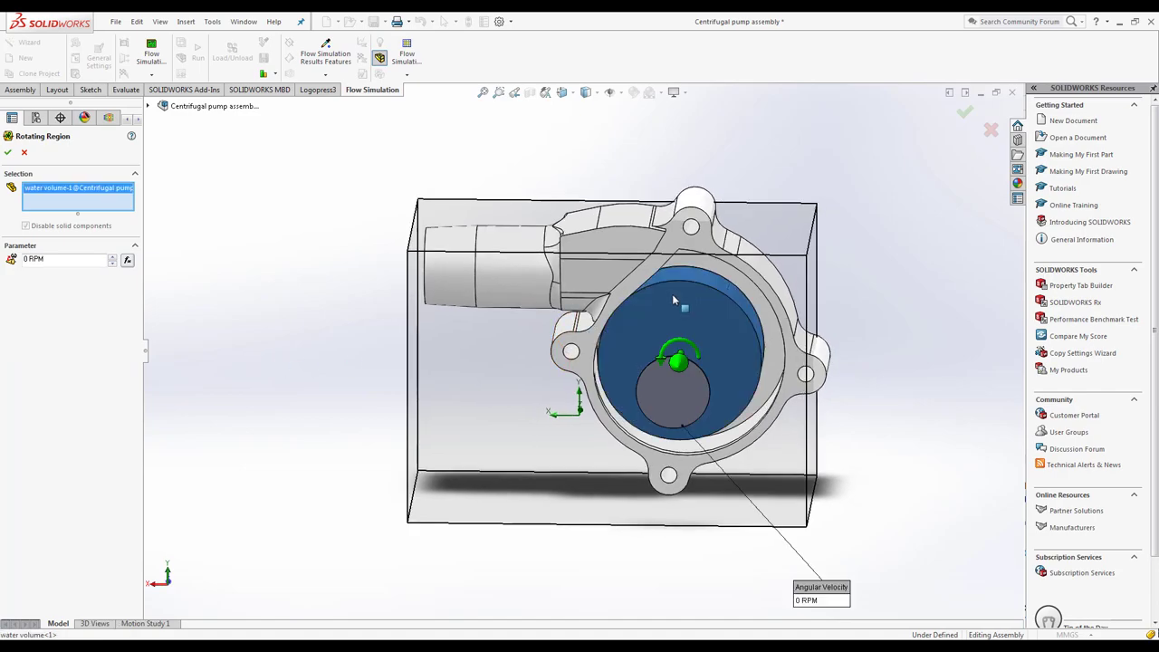
left_click_drag(54, 260, 29, 260)
type("30")
type("00")
left_click(8, 153)
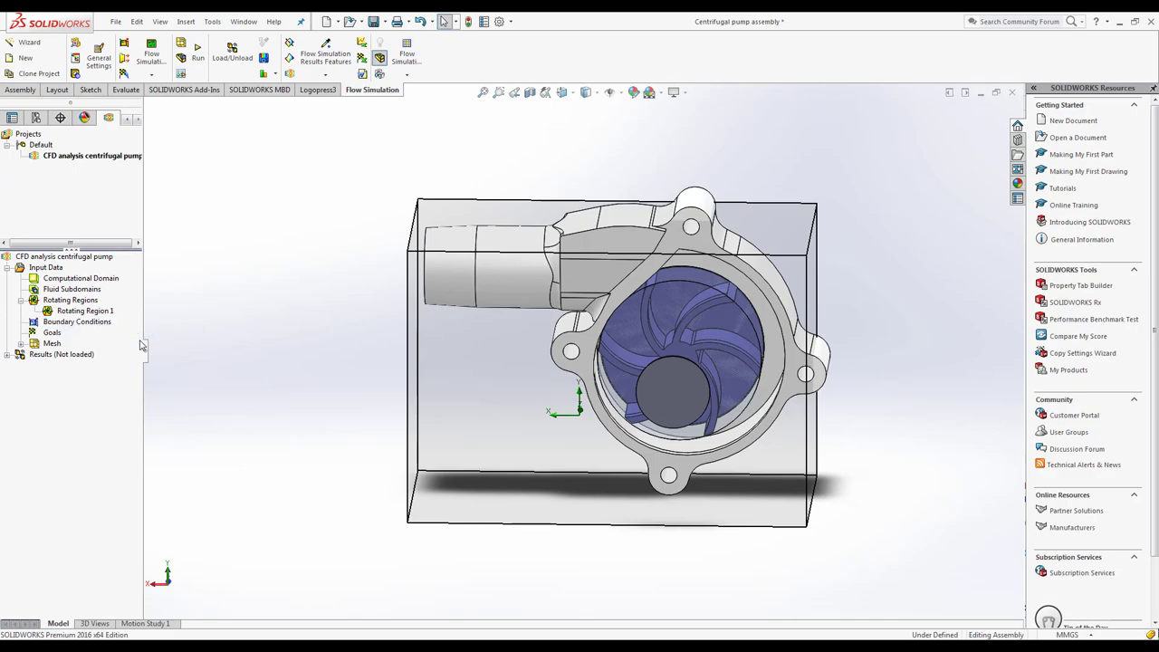
Apply an Environment Pressure opening condition to the inlet lid face
left_click(47, 302)
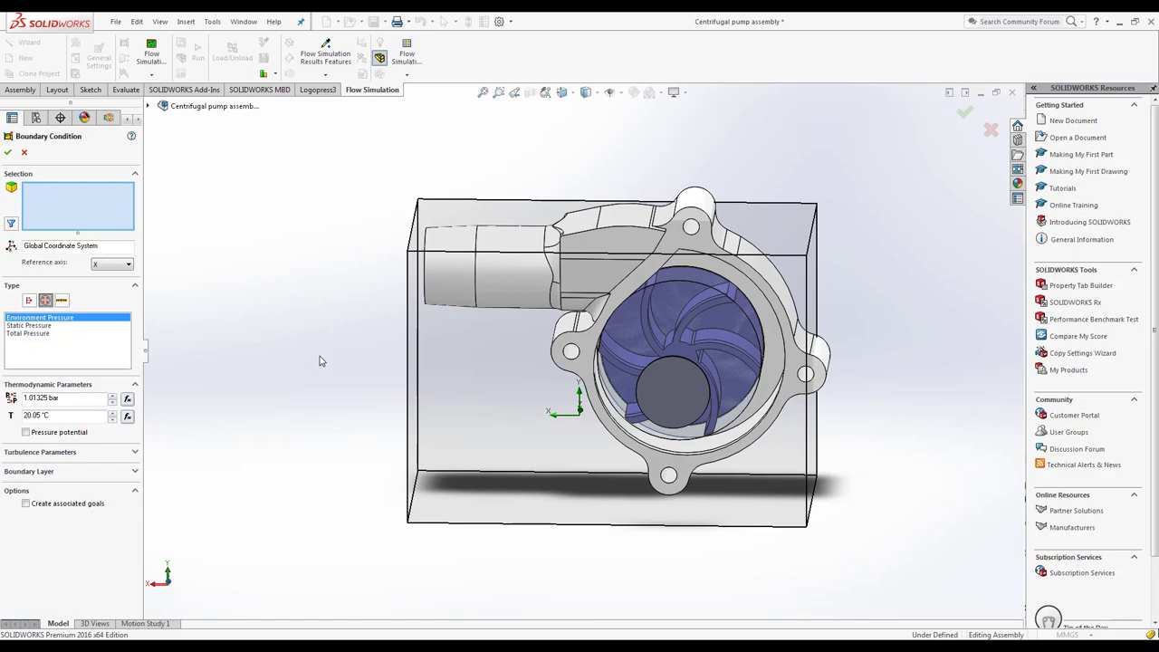
middle_click_drag(318, 360, 245, 345)
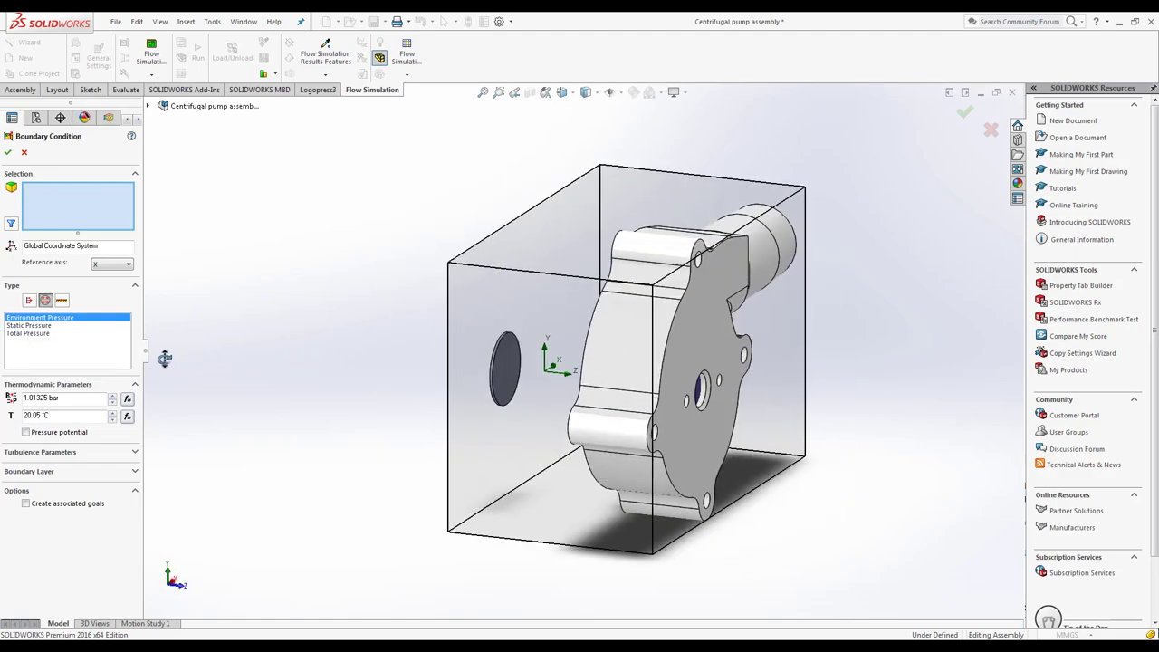
left_click(505, 369)
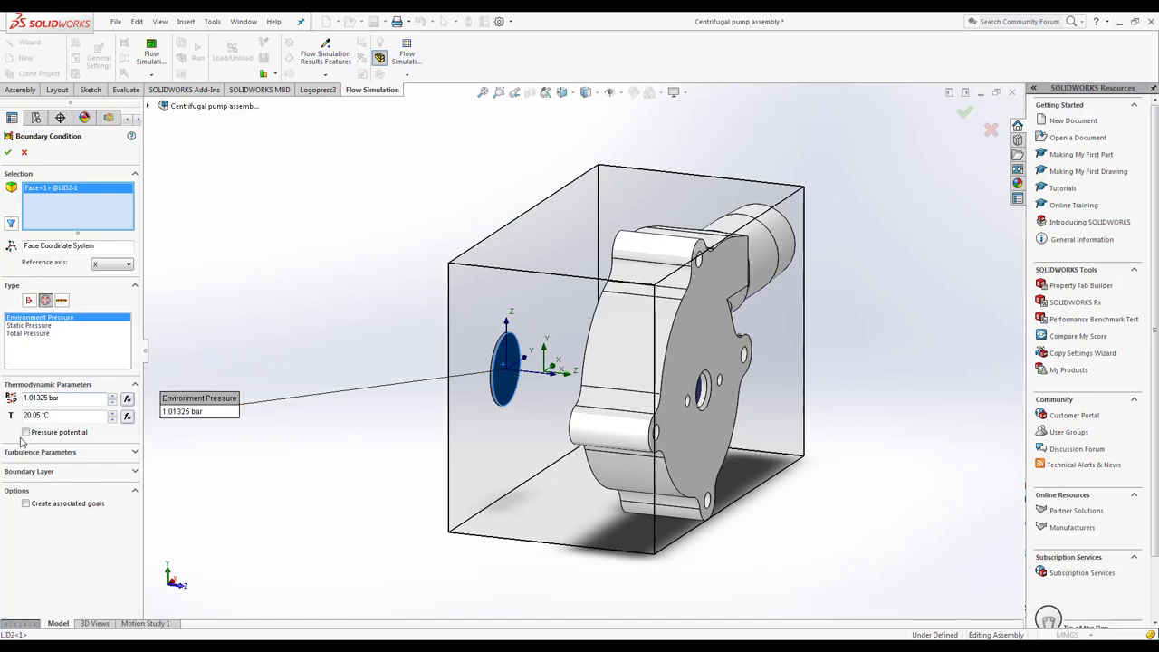
left_click(8, 153)
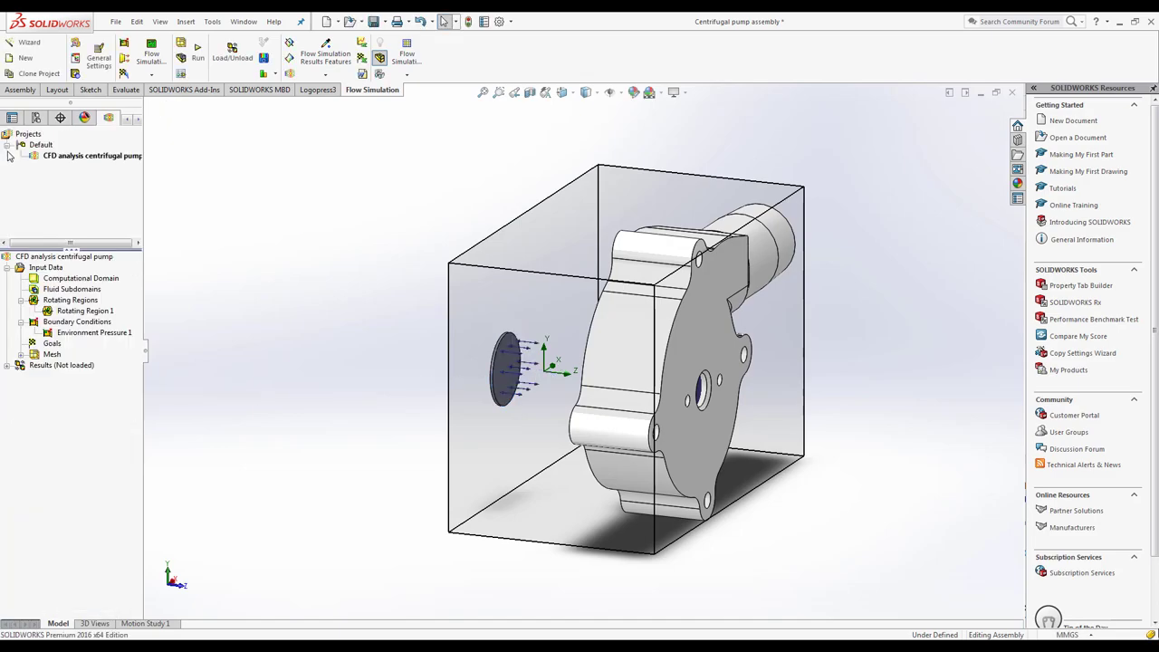
Rename Environment Pressure 1 to 'Inlet Pressure'
right_click(94, 335)
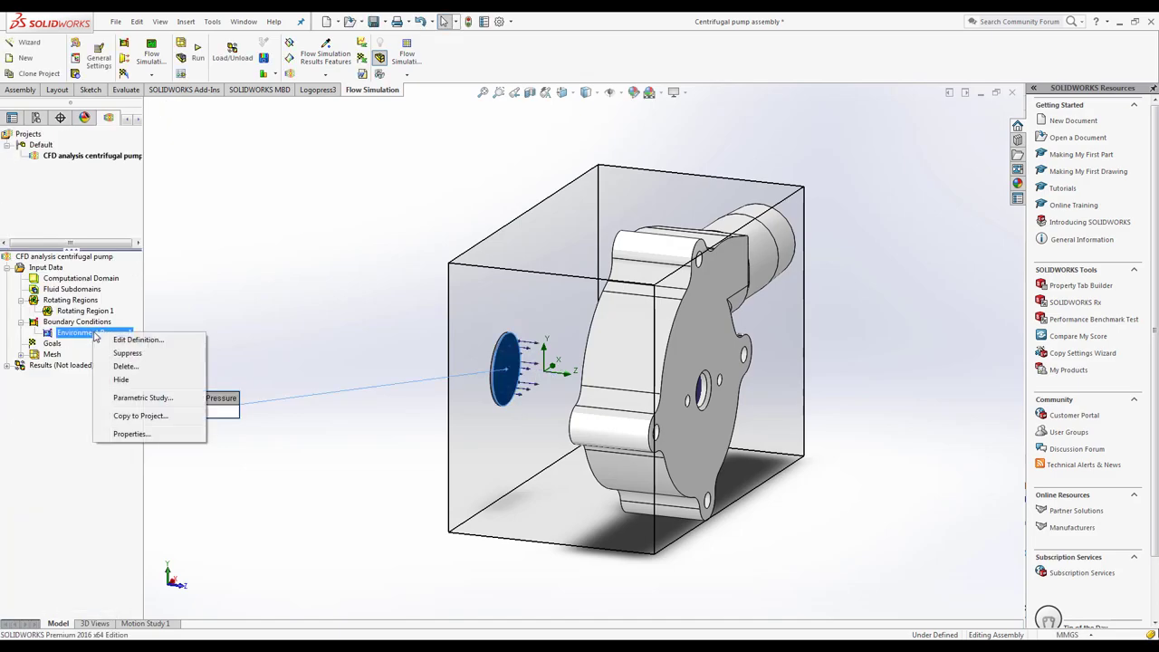
left_click(127, 433)
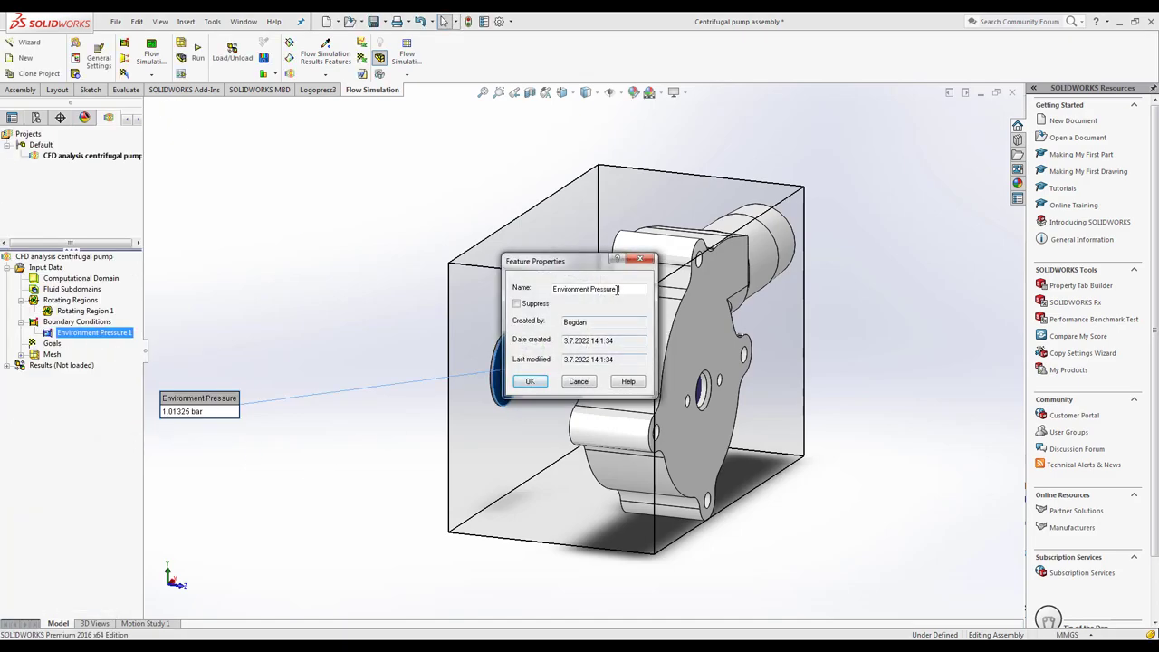
left_click_drag(625, 289, 446, 295)
type("Inl")
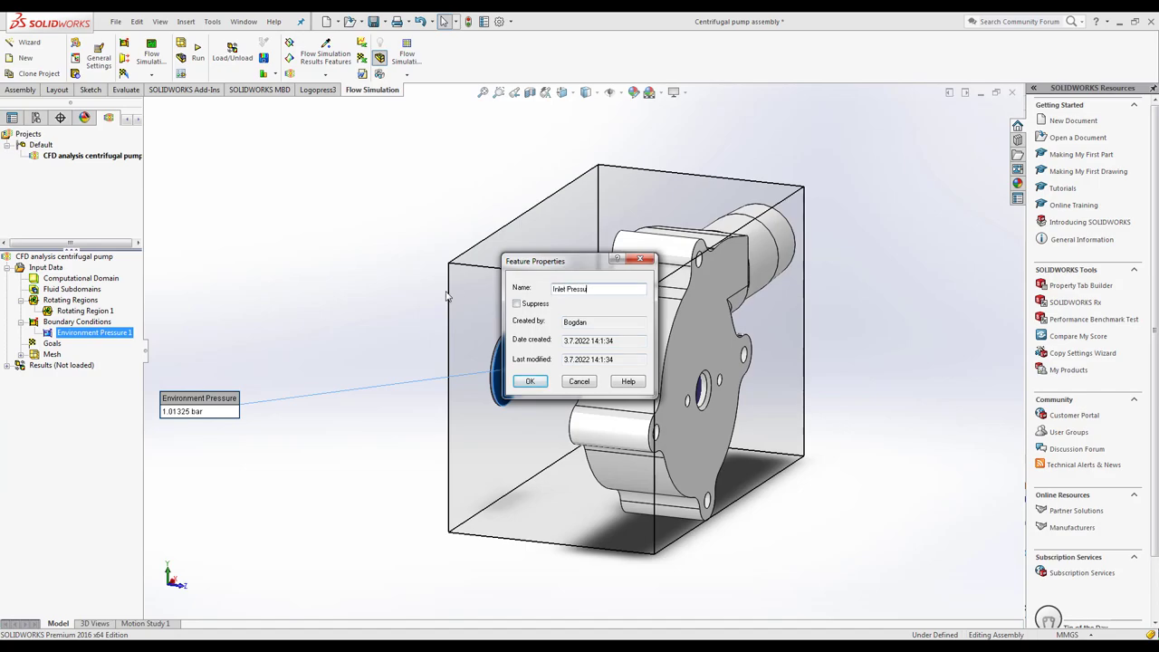
left_click(530, 381)
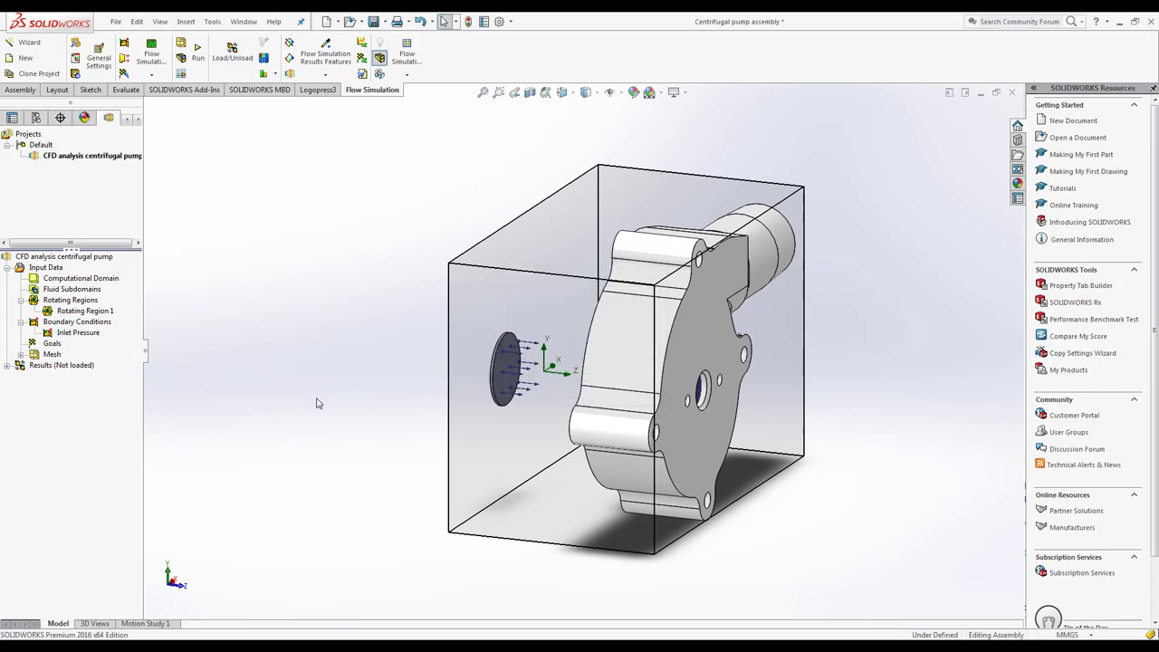
middle_click_drag(318, 401, 368, 393)
Begin a second boundary condition on the LID1 face, set as a pressure opening
right_click(73, 326)
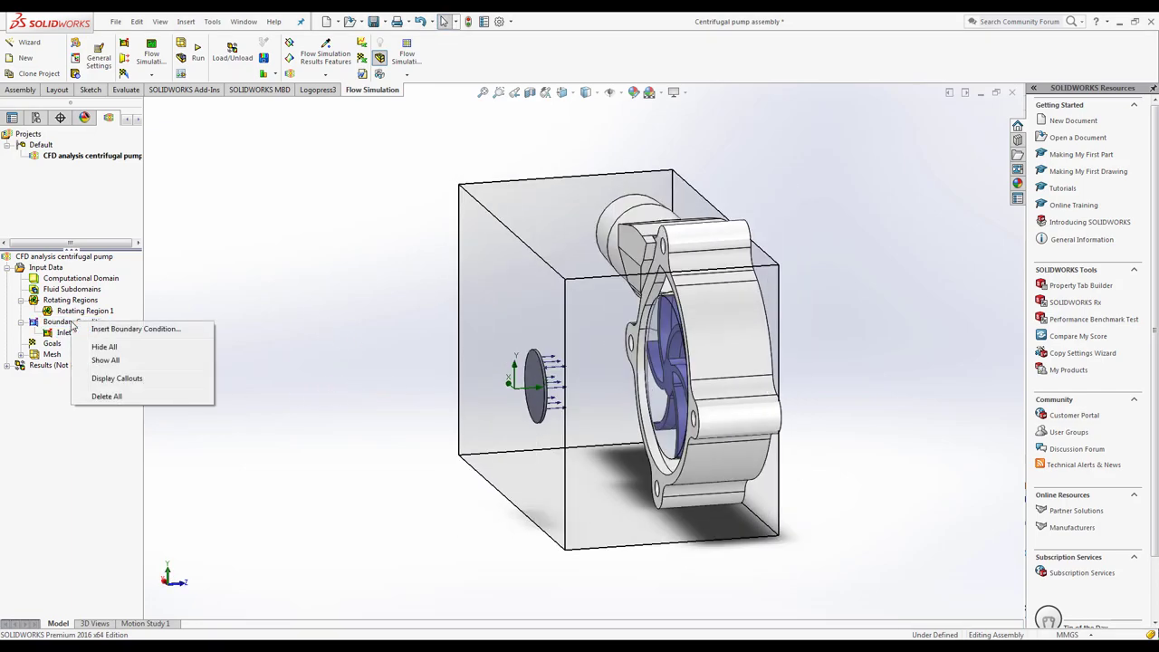
left_click(109, 328)
mouse_move(312, 454)
middle_mouse_down()
mouse_move(336, 391)
mouse_move(310, 414)
mouse_move(474, 393)
middle_mouse_up()
right_click(420, 295)
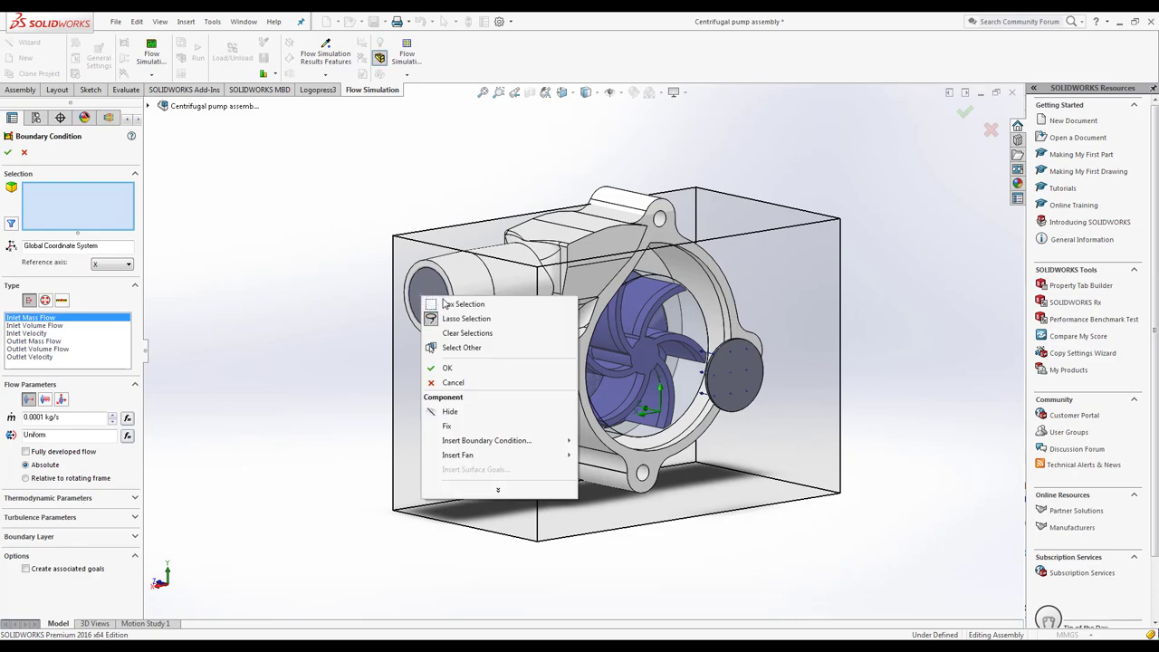
left_click(462, 348)
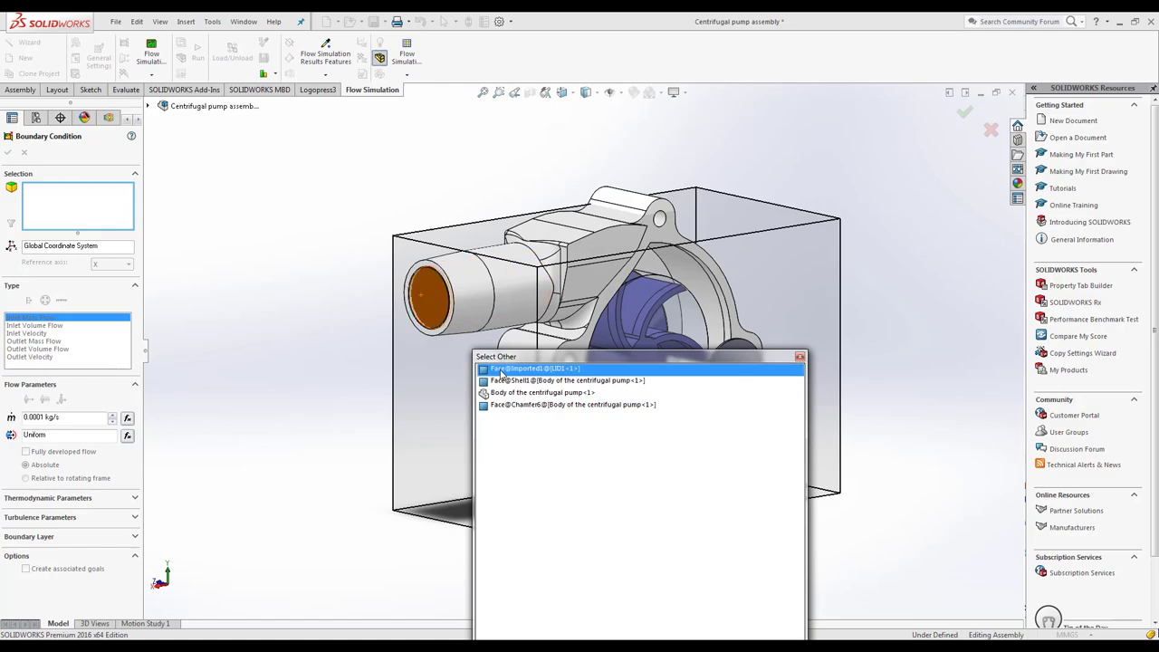
left_click(480, 369)
mouse_move(283, 320)
middle_mouse_down()
mouse_move(129, 297)
mouse_move(181, 308)
middle_mouse_up()
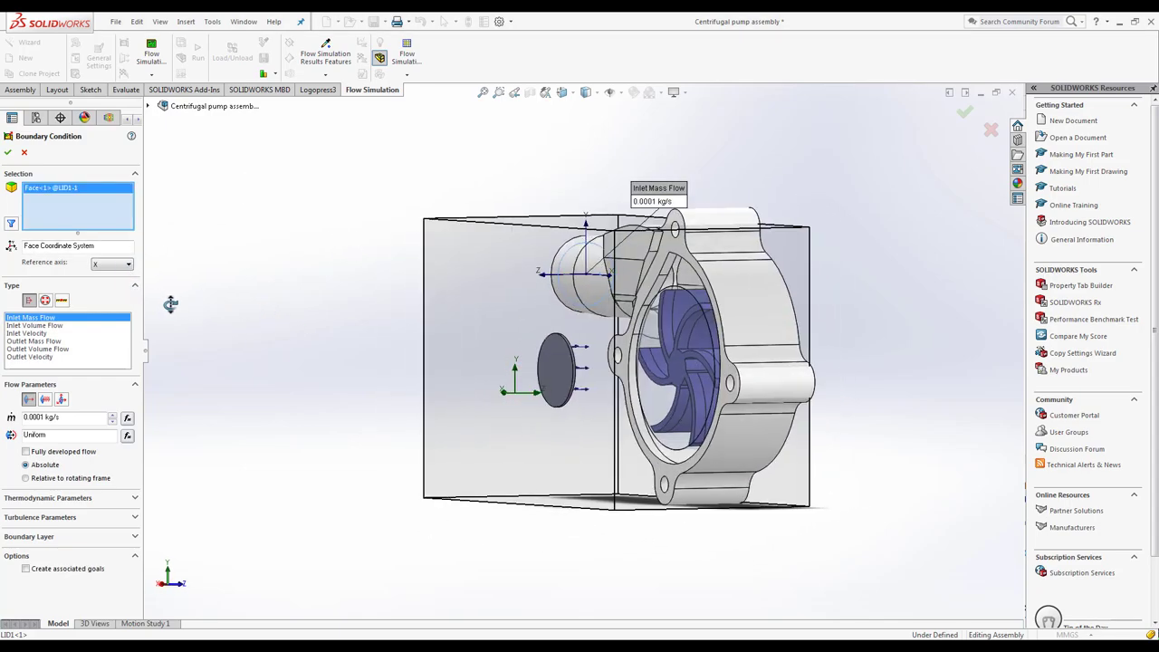
left_click(45, 300)
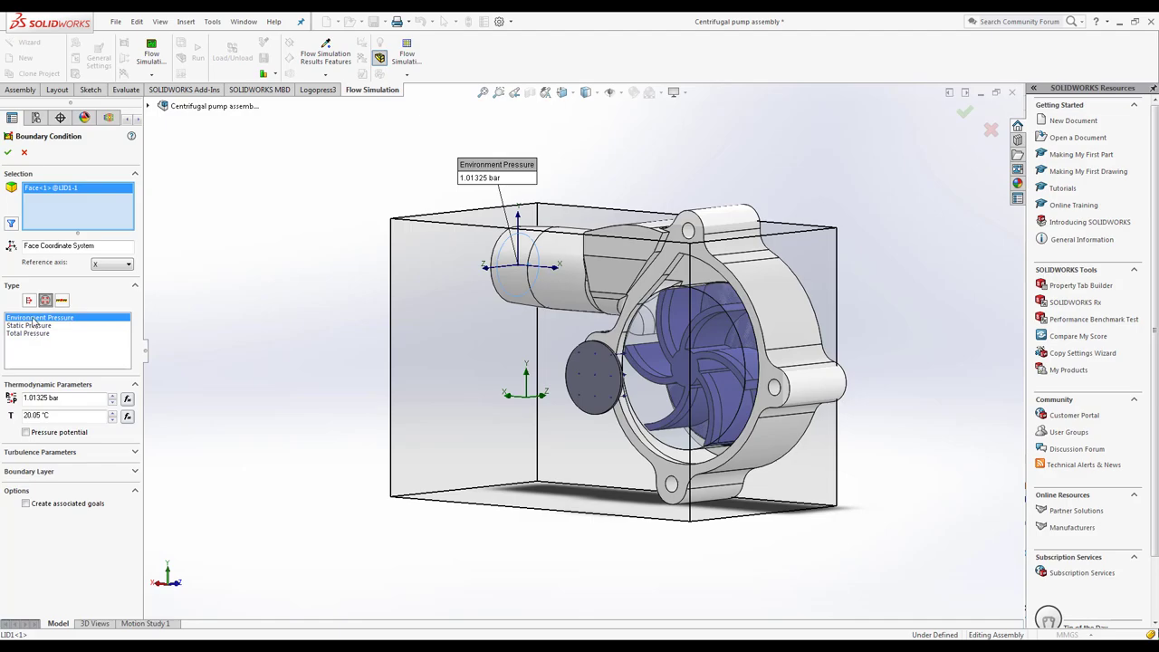
Confirm the LID1 environment pressure condition and rename it 'Outlet Pressure'
left_click(7, 155)
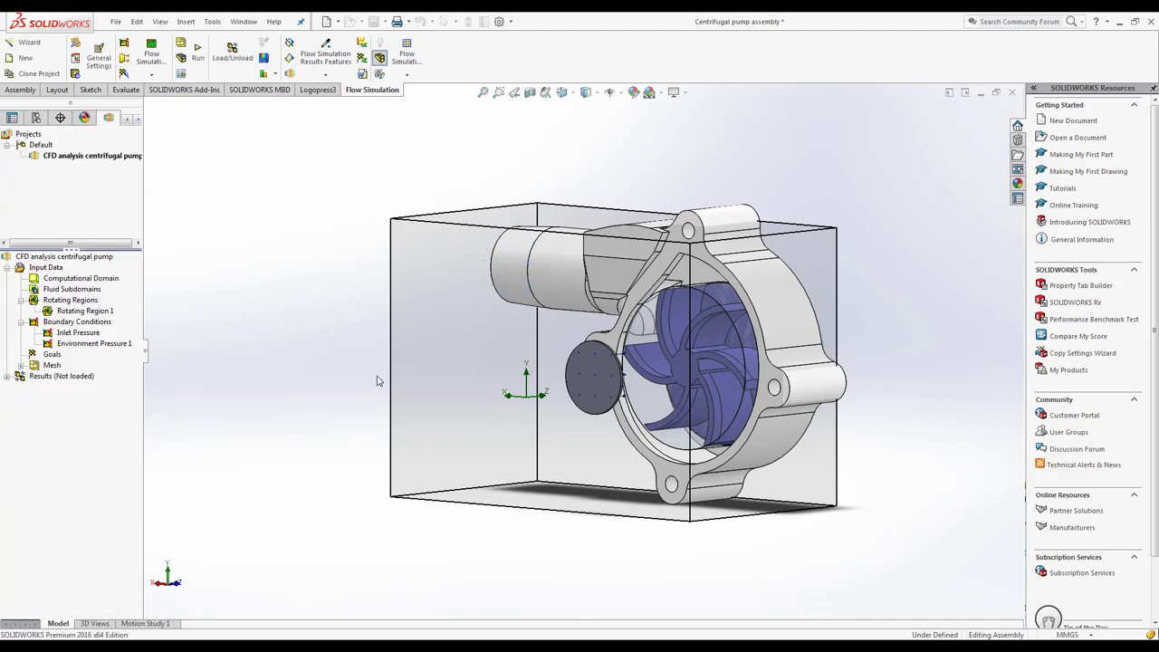
left_click(90, 343)
right_click(82, 344)
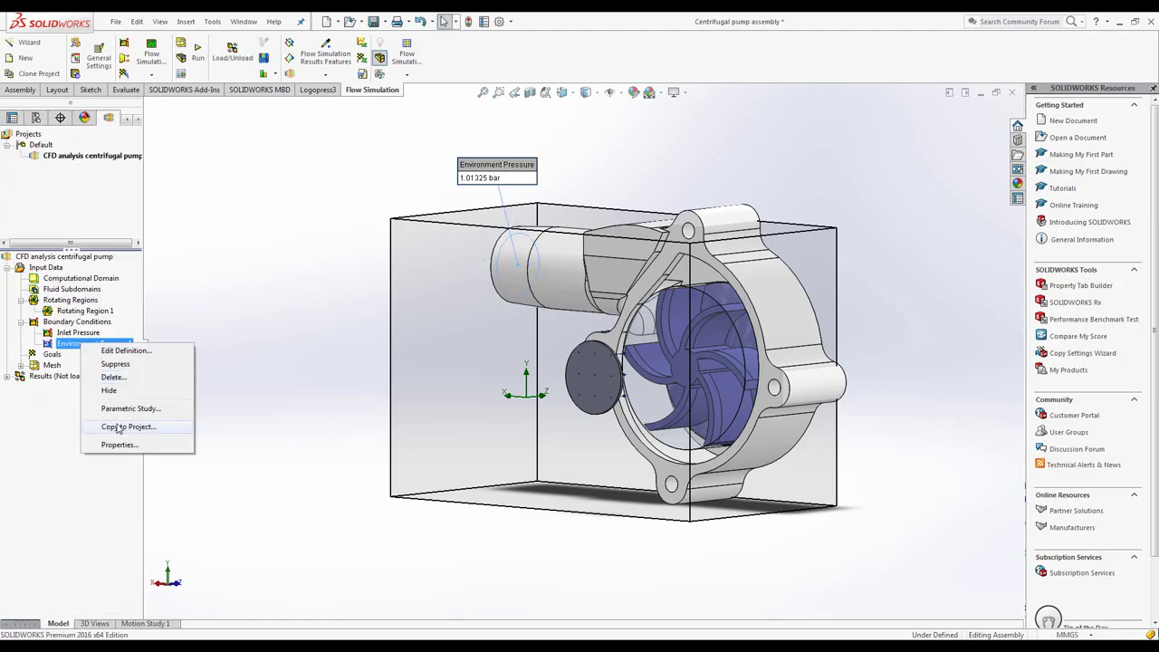
left_click(117, 443)
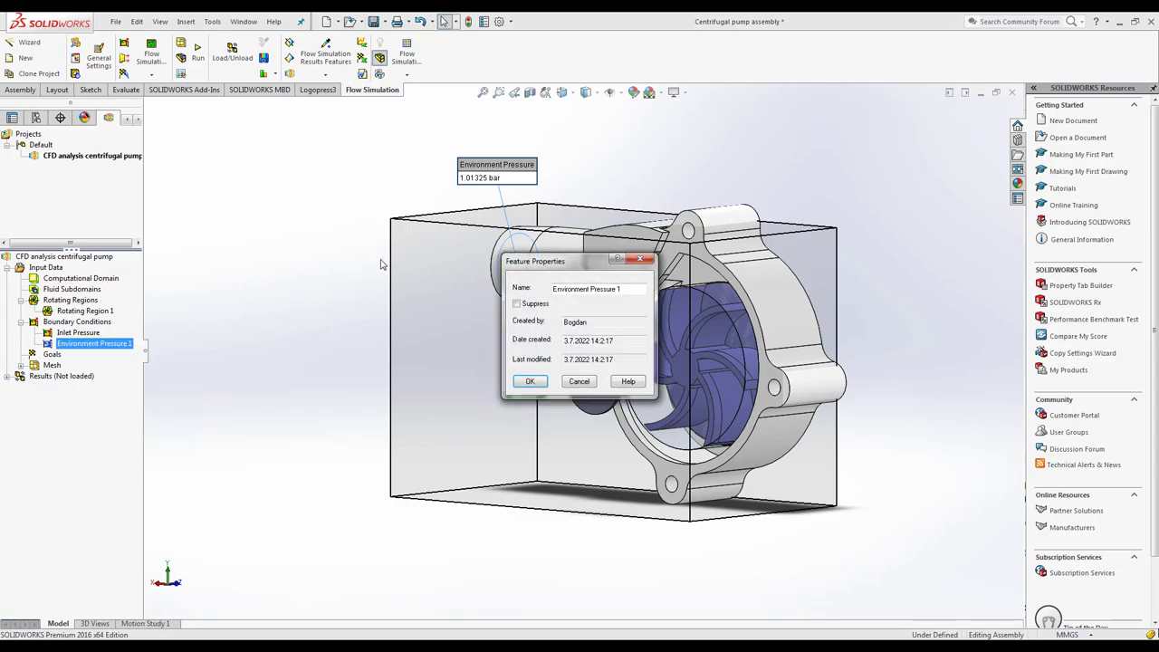
left_click_drag(621, 289, 482, 291)
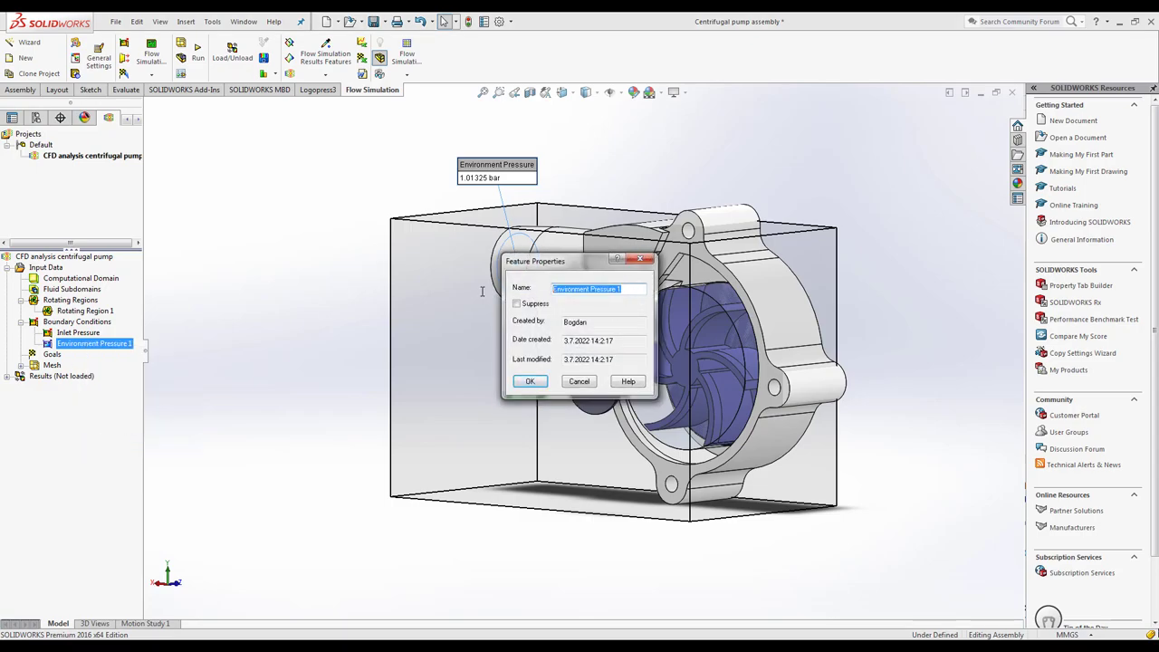
type("Outl")
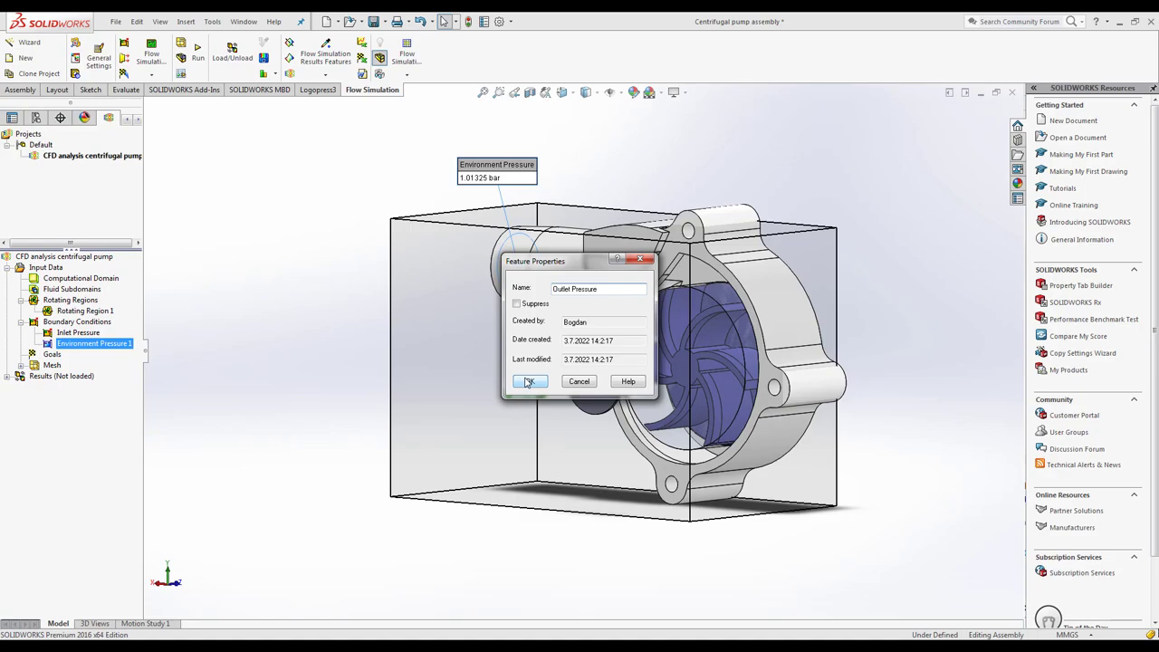
left_click(529, 381)
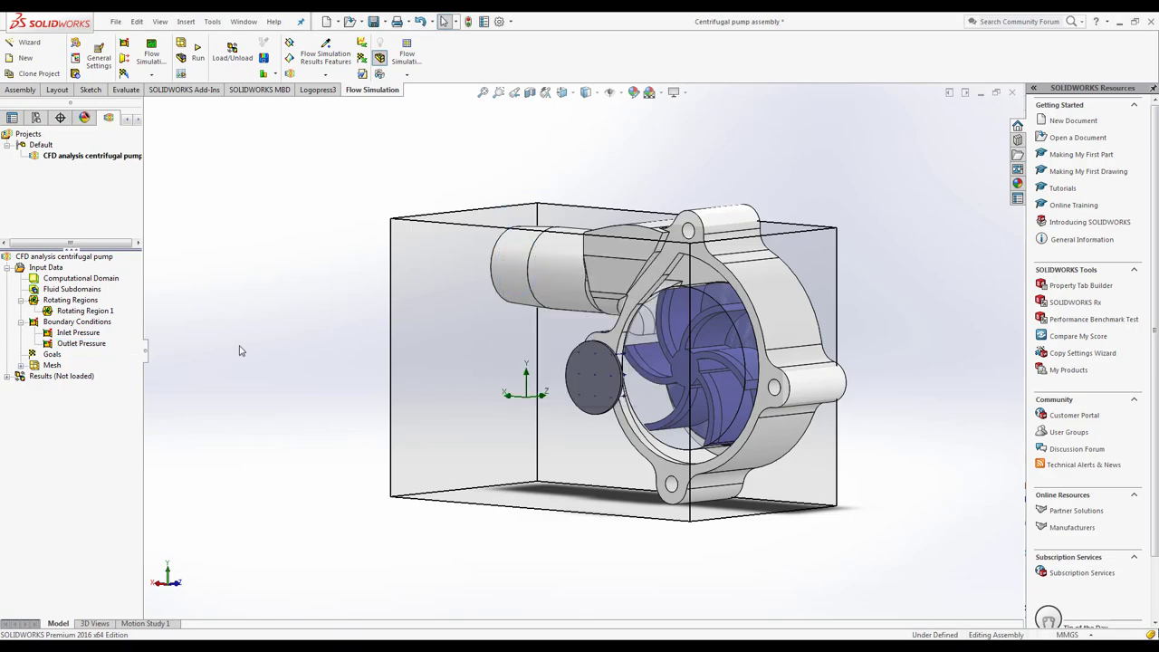
Add an average total pressure surface goal on the LID2 face
right_click(50, 358)
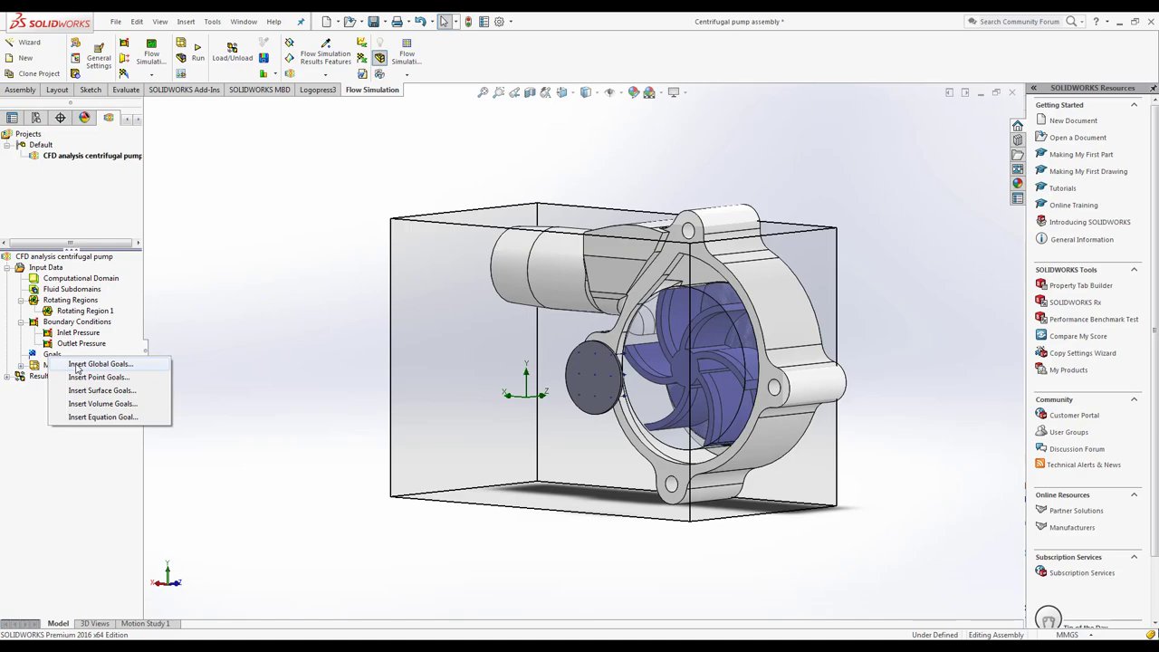
left_click(102, 389)
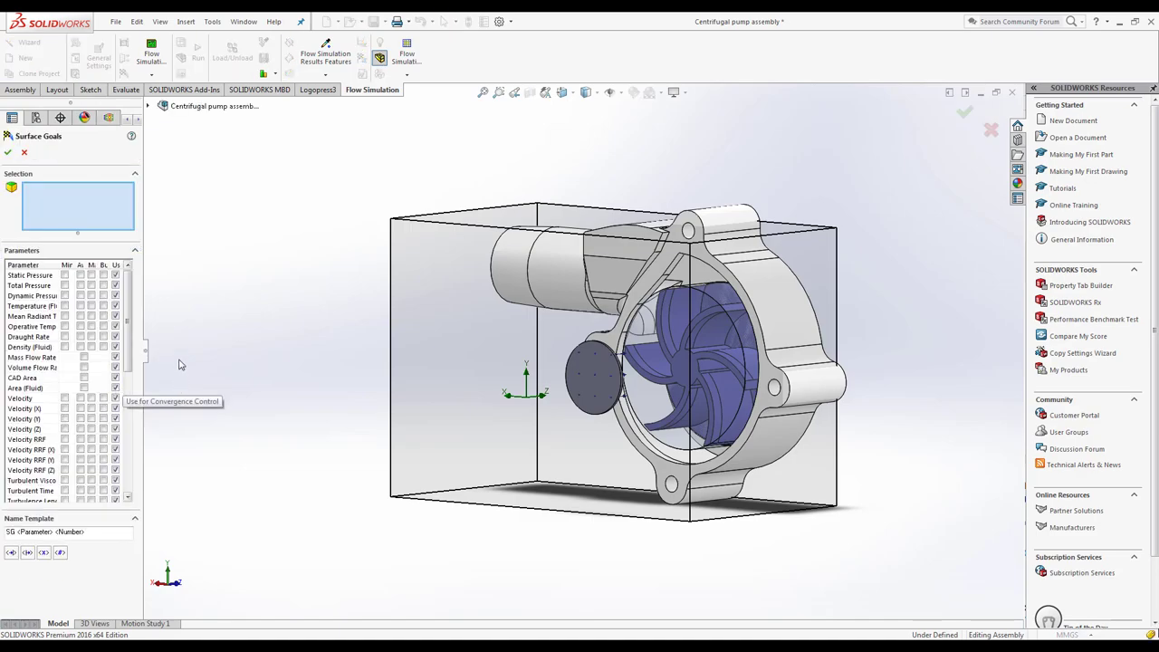
left_click(79, 285)
middle_click_drag(314, 364, 246, 373)
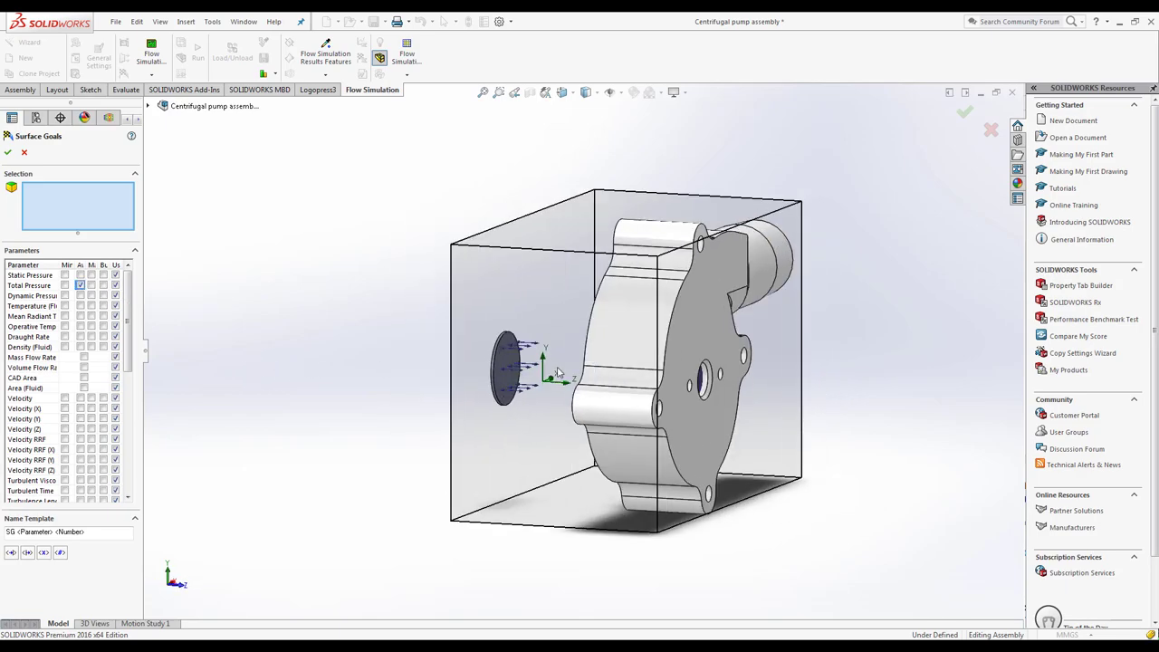
left_click(499, 362)
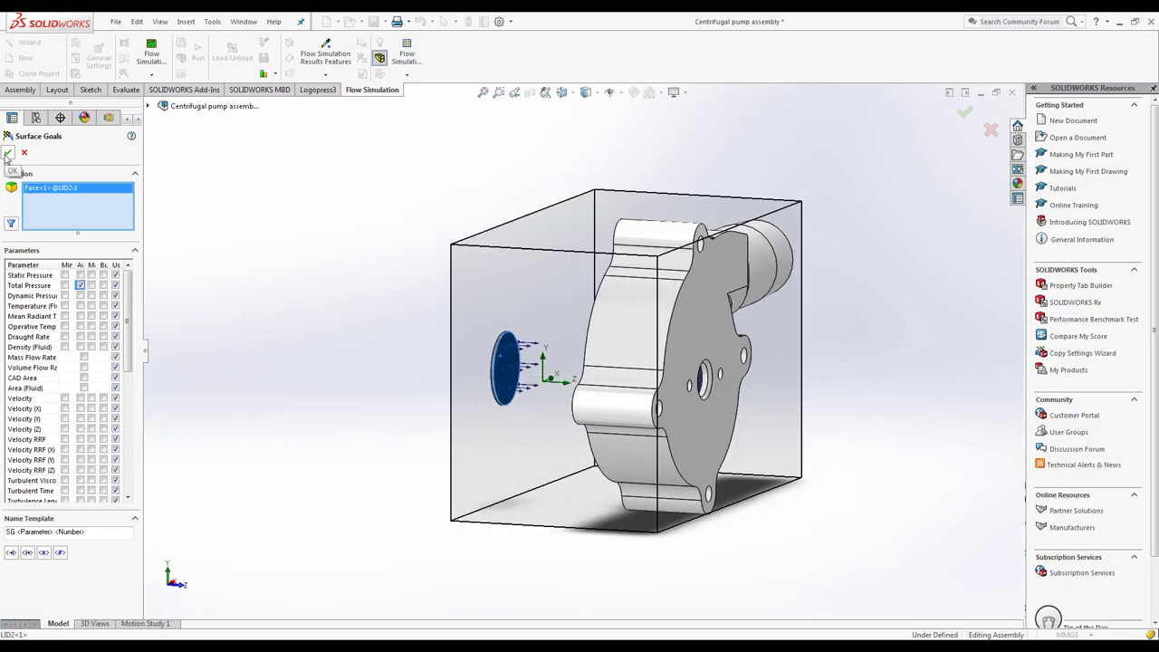
left_click(8, 154)
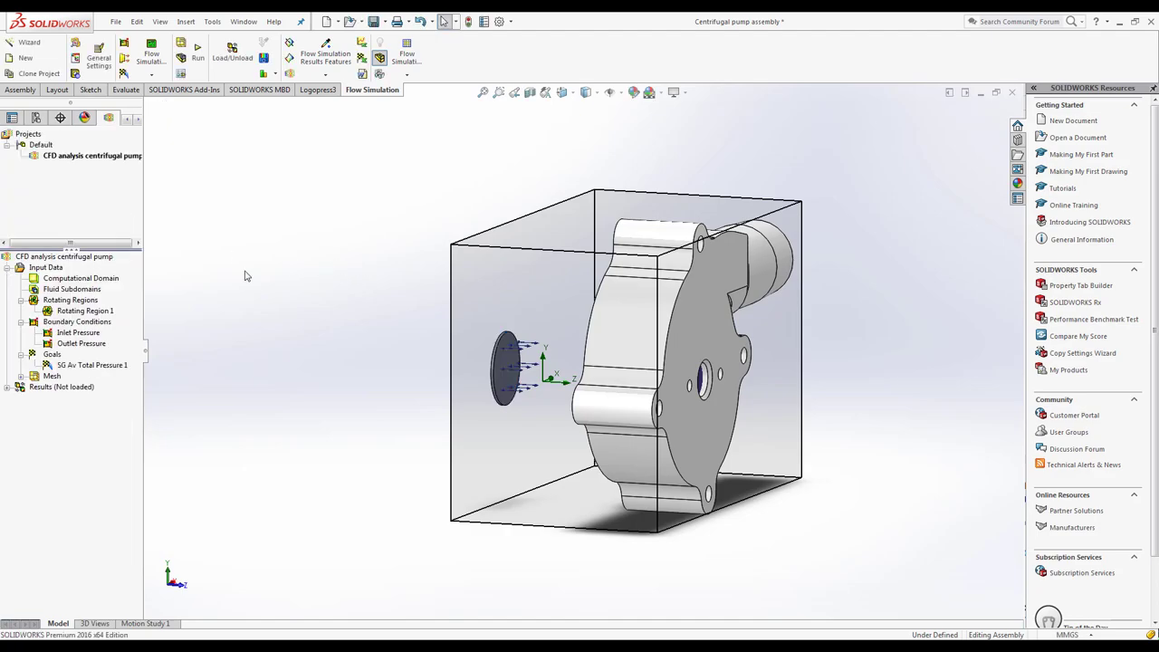
Add a second average total pressure surface goal on the LID1 face
right_click(55, 355)
left_click(94, 391)
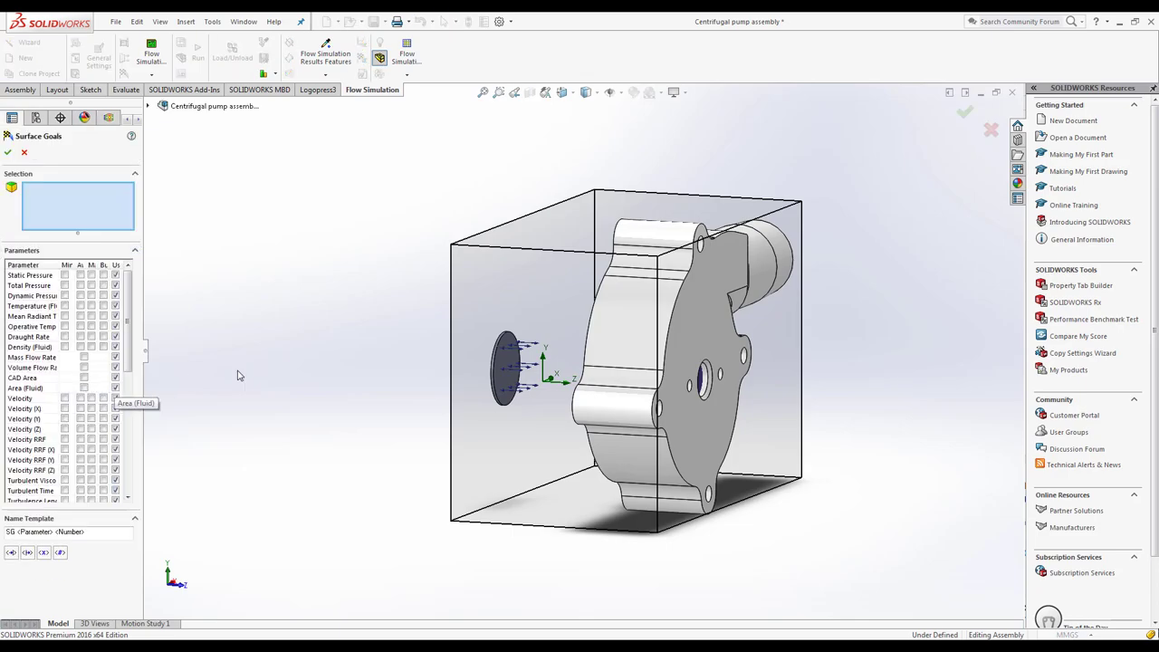
left_click(80, 285)
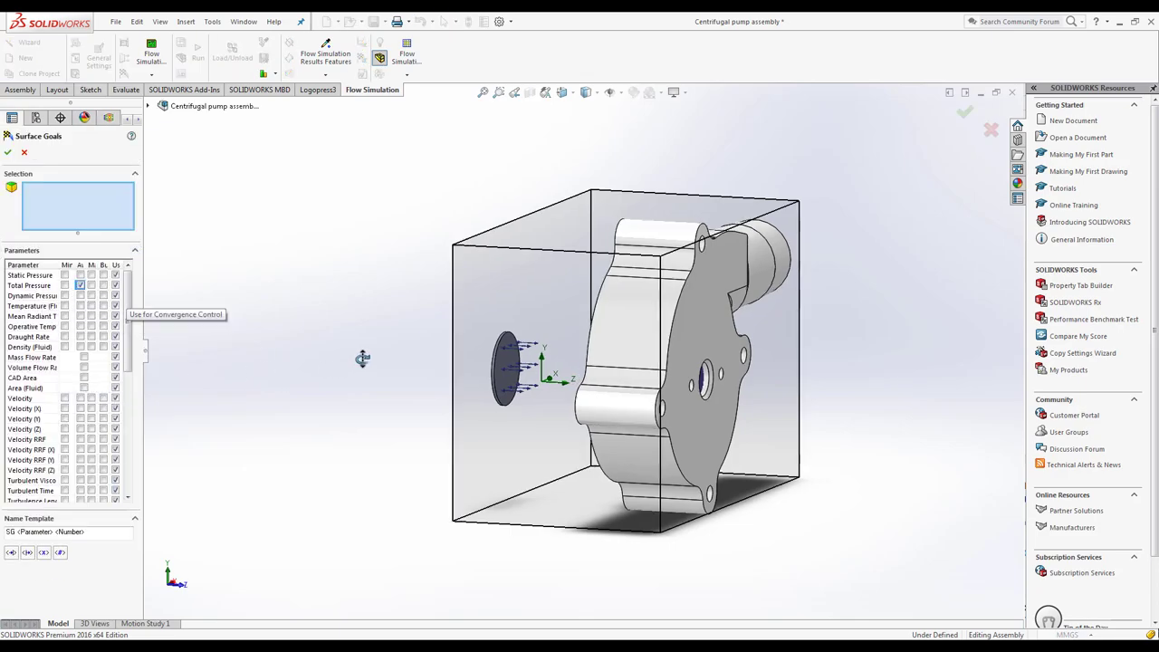
mouse_move(360, 359)
middle_mouse_down()
mouse_move(401, 323)
mouse_move(381, 339)
middle_mouse_up()
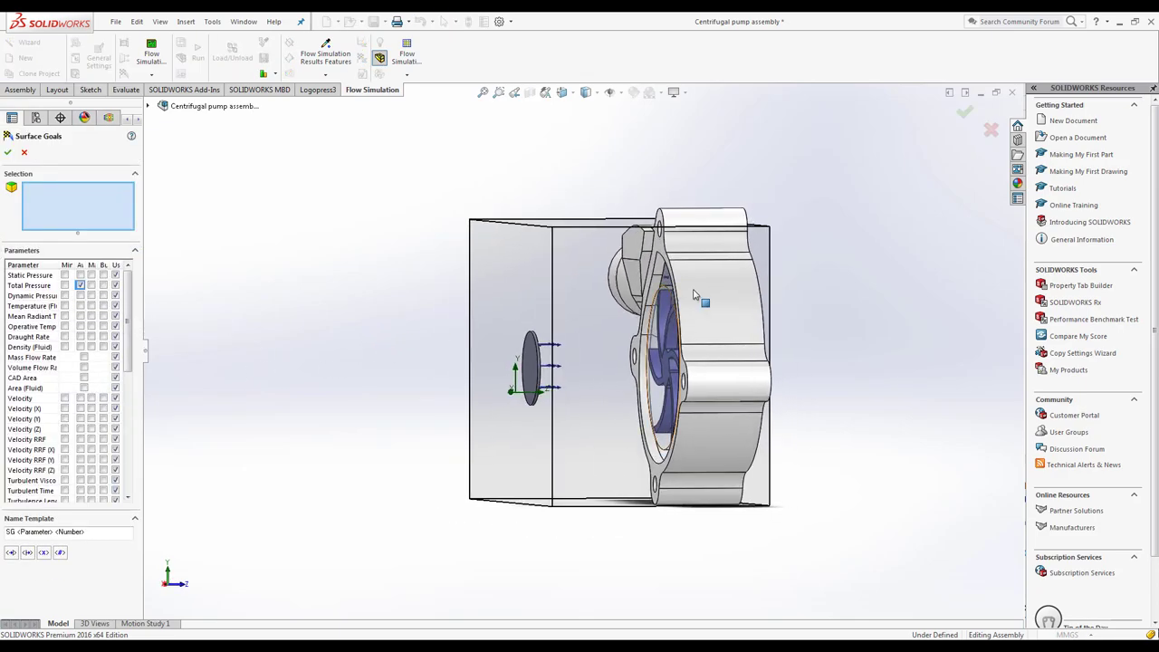
left_click(666, 274)
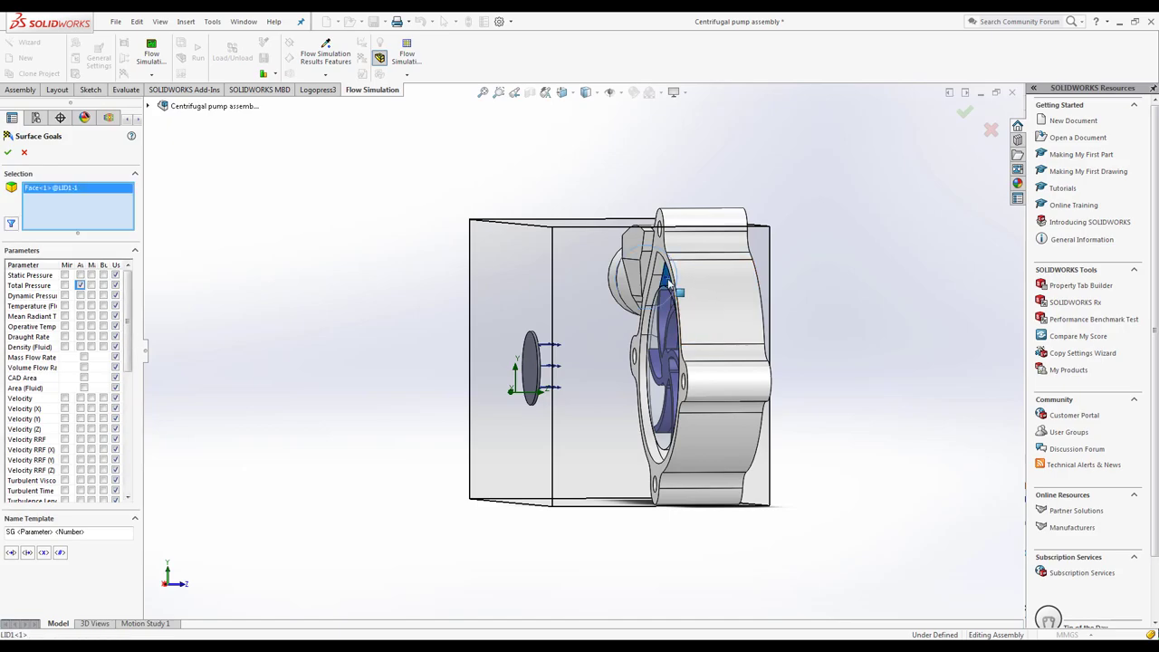
left_click(7, 152)
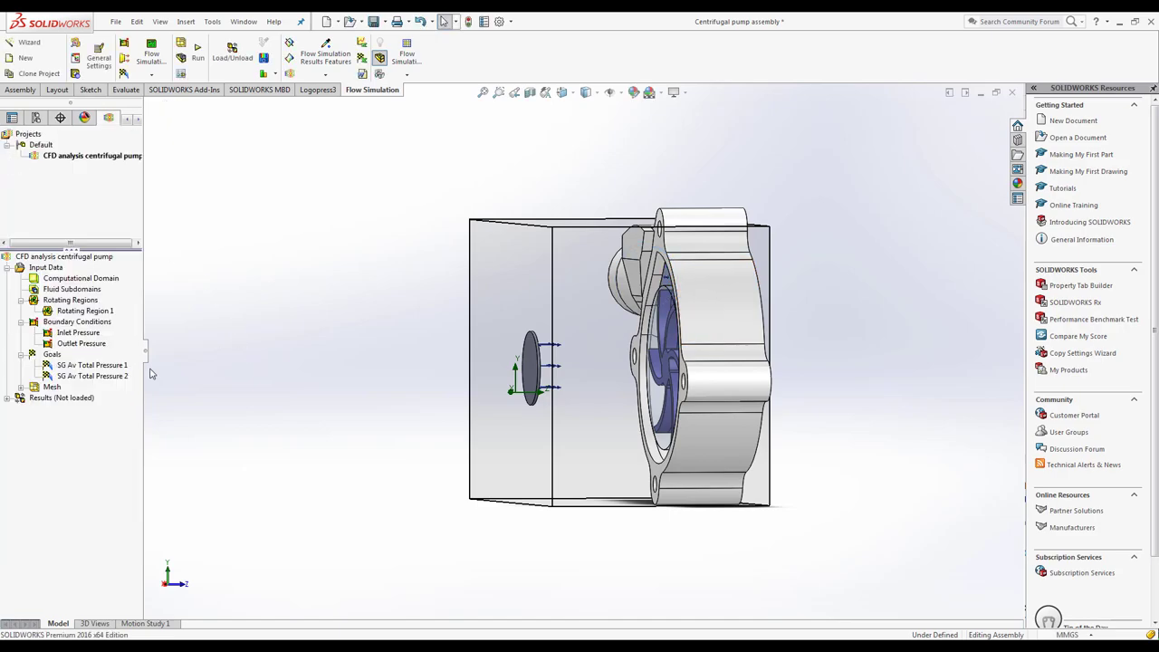
right_click(90, 378)
Rename SG Av Total Pressure 1 to 'SG Av Total Pressure Inlet'
left_click(91, 366)
right_click(92, 366)
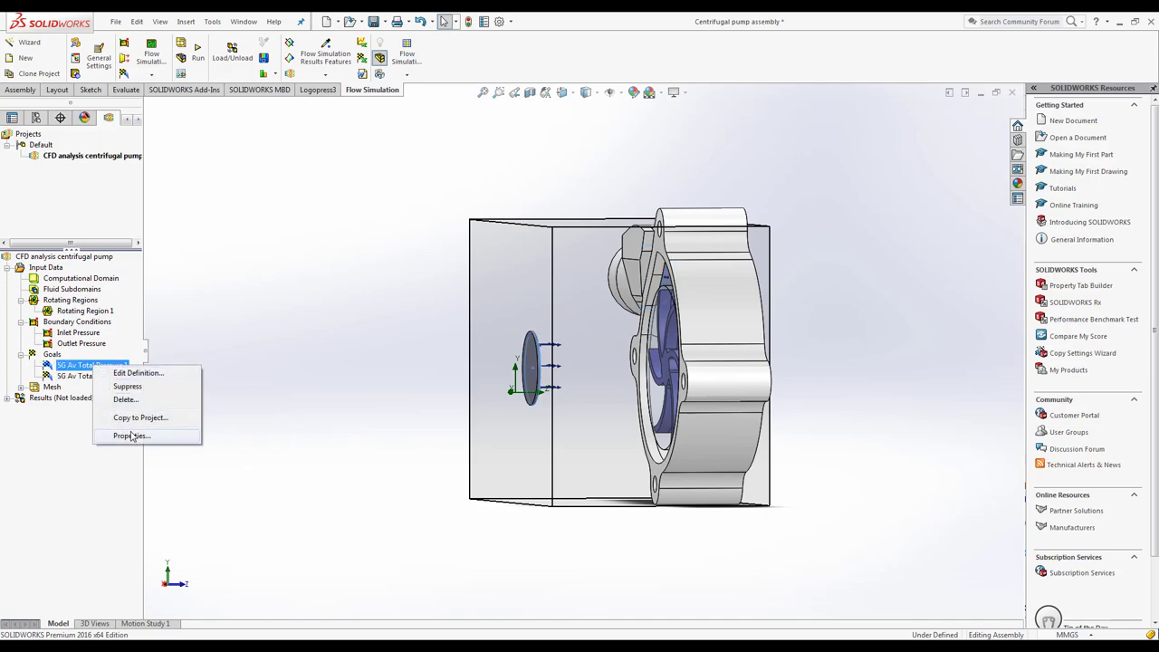
left_click(133, 436)
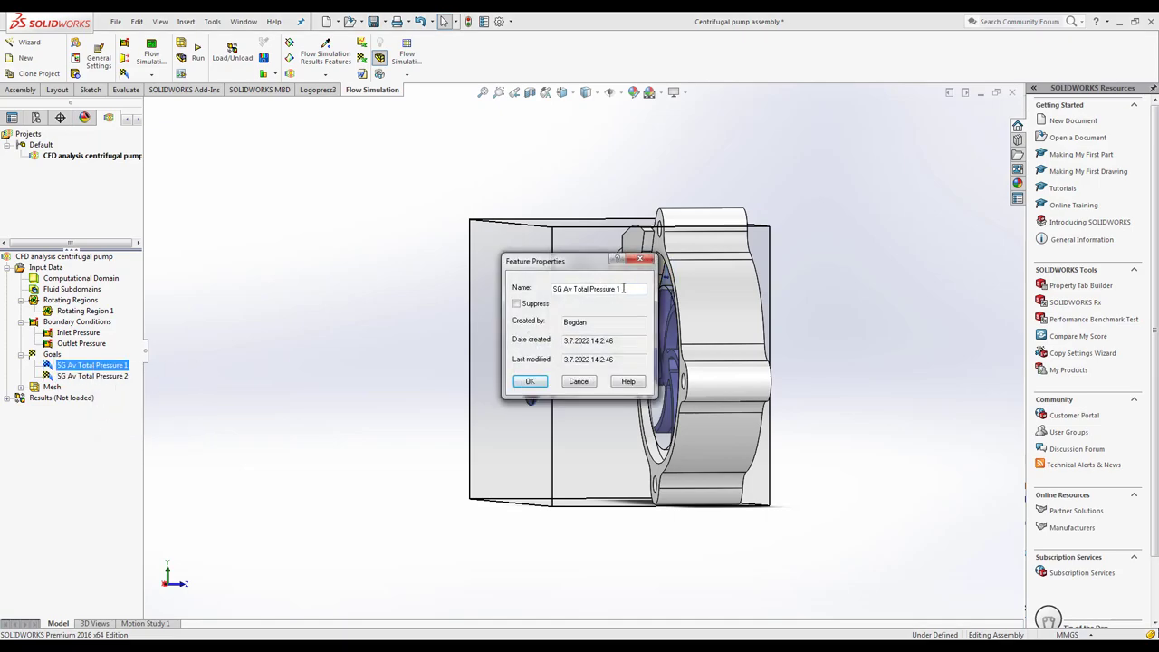
left_click_drag(623, 288, 619, 288)
type("Inlet")
left_click(533, 381)
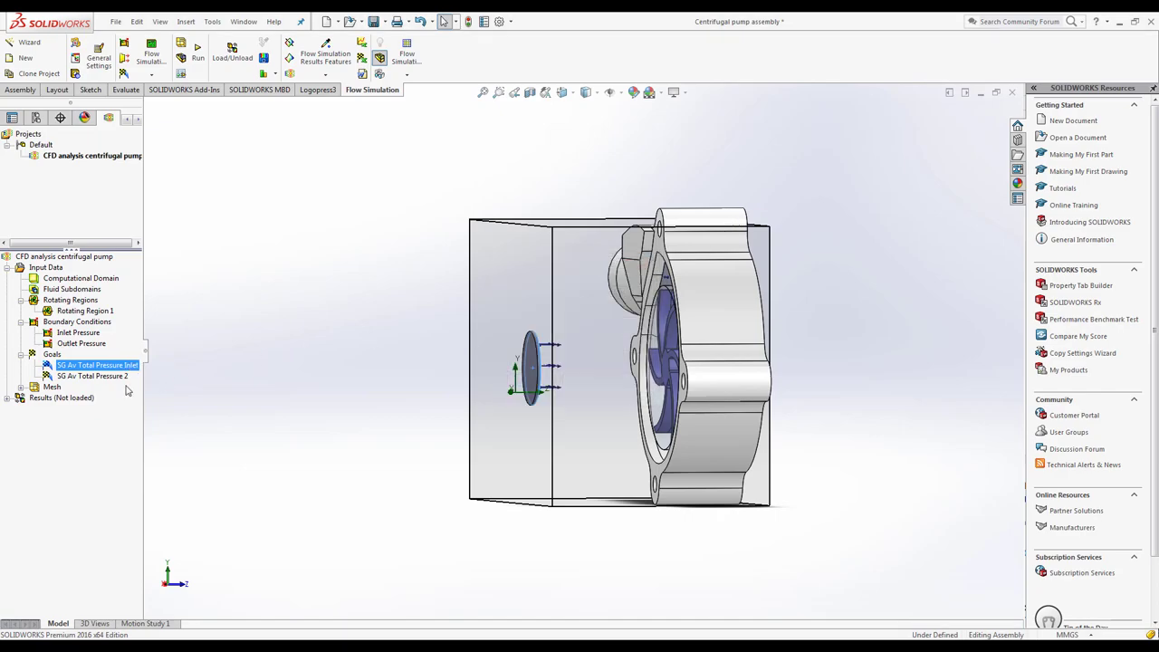
Rename SG Av Total Pressure 2 to 'SG Av Total Pressure Outlet'
right_click(111, 377)
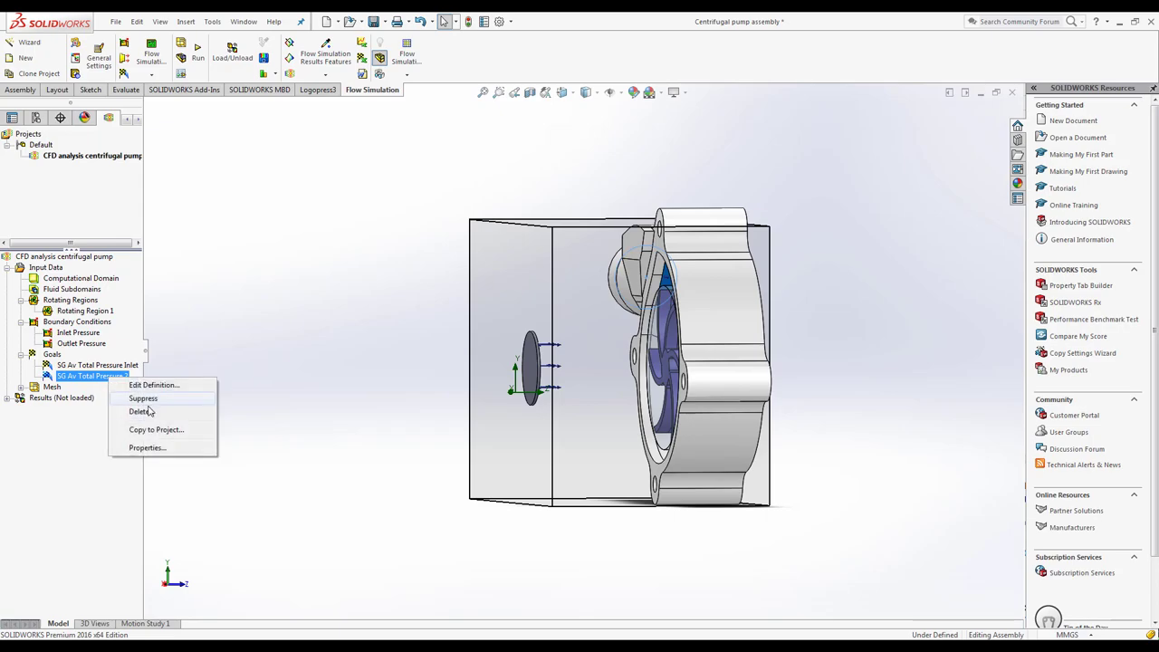
left_click(145, 448)
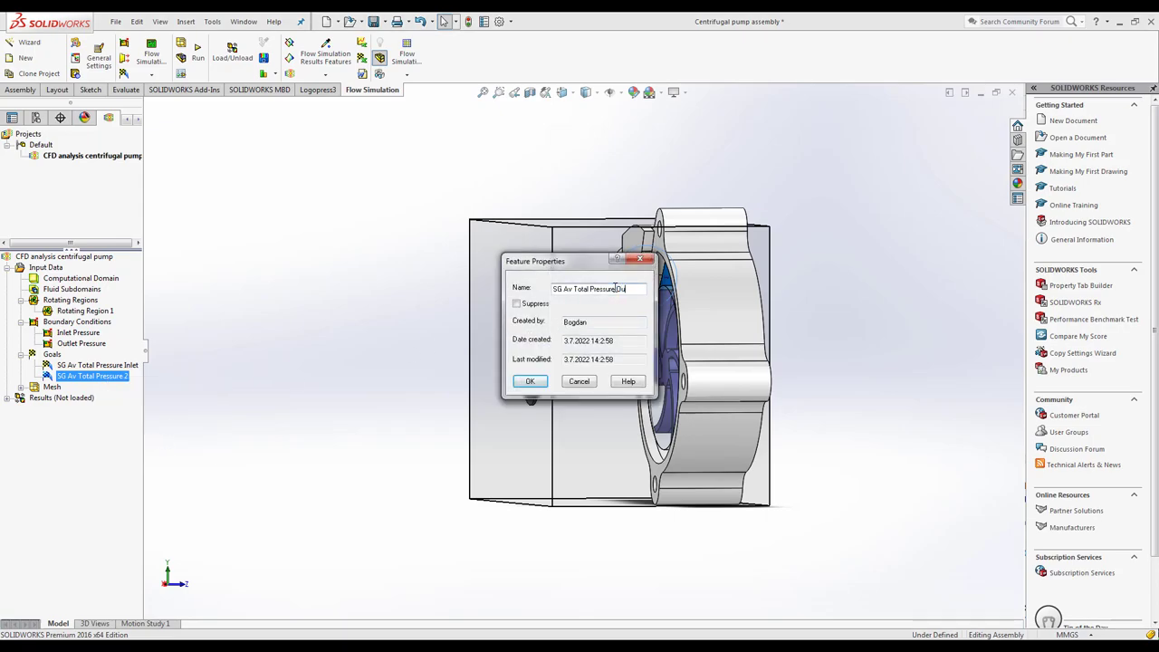
type("tlet")
left_click(528, 382)
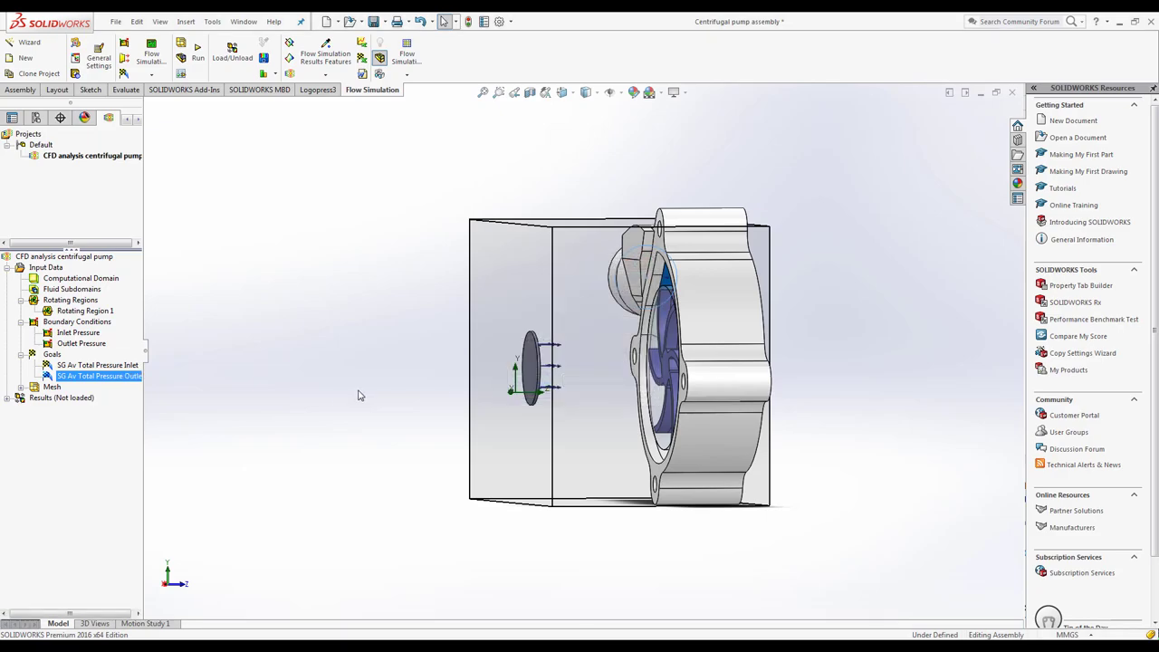
Add an average volume flow rate surface goal on the LID1 face
right_click(51, 356)
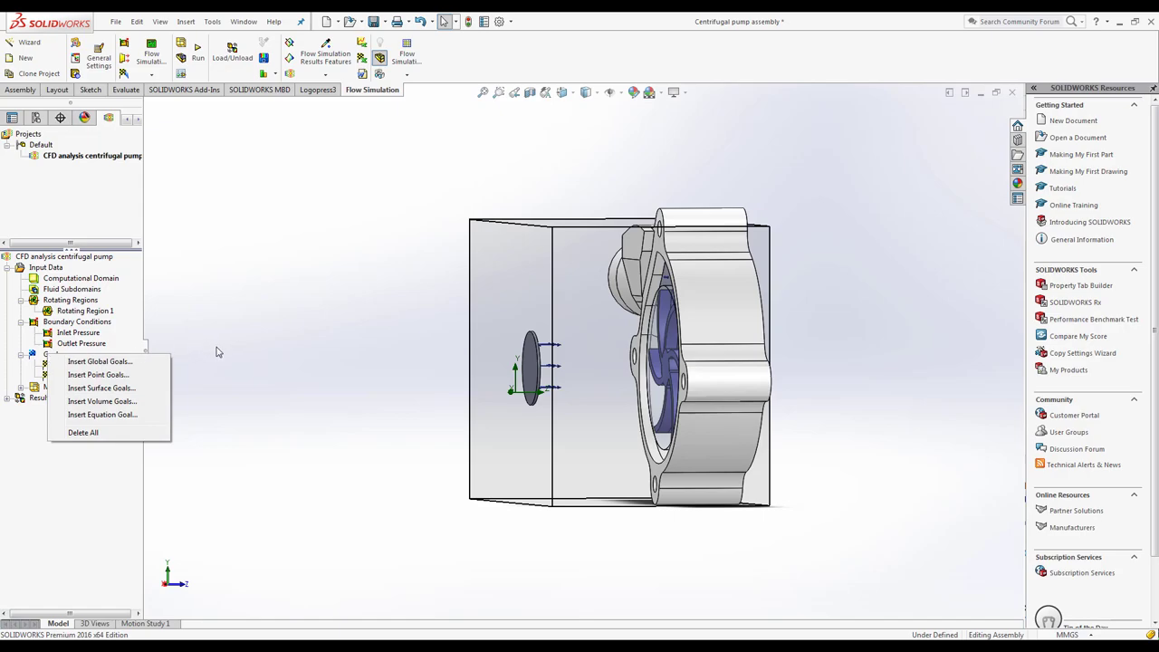
left_click(120, 392)
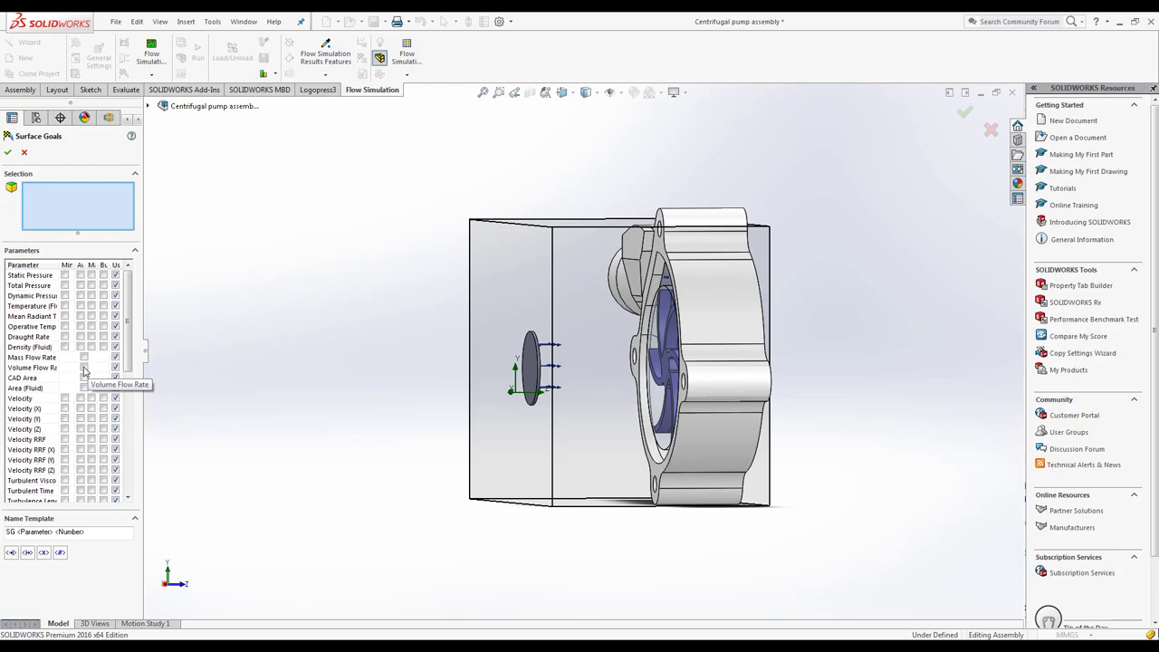
left_click(84, 368)
mouse_move(324, 412)
middle_mouse_down()
mouse_move(357, 407)
mouse_move(321, 409)
middle_mouse_up()
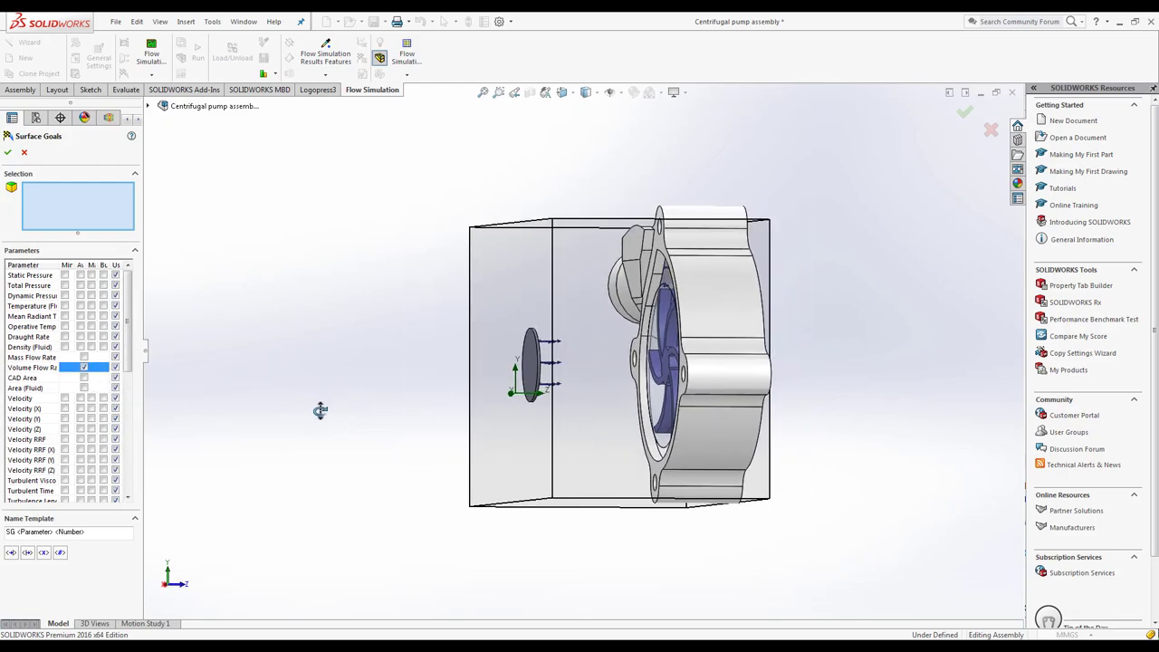
left_click(671, 287)
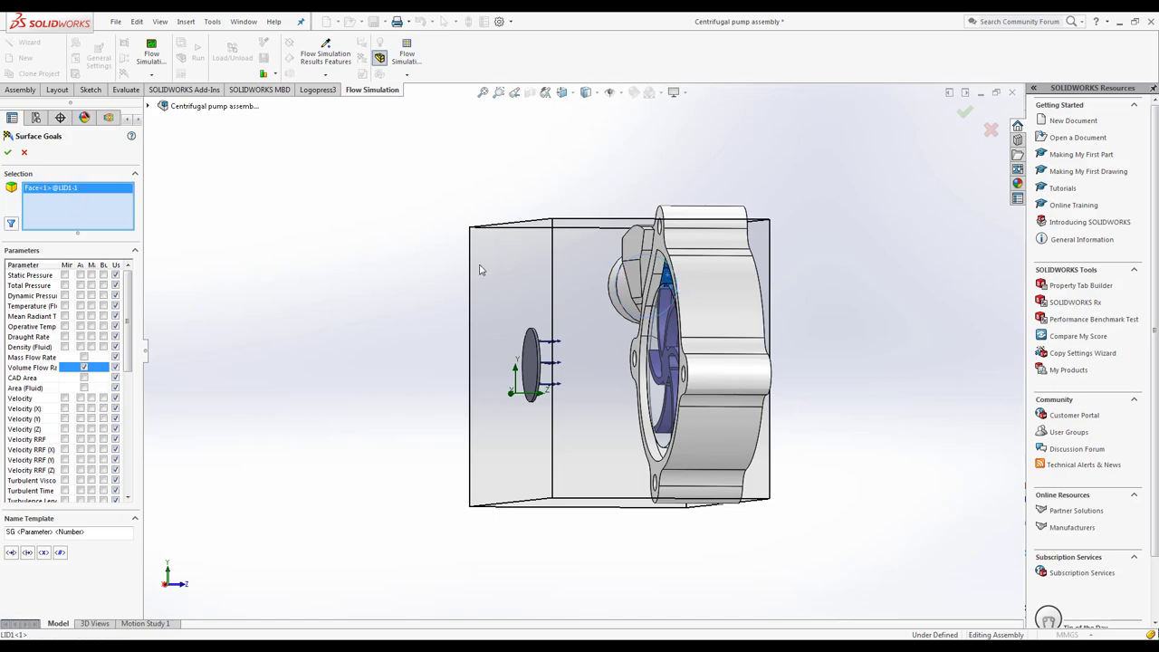
left_click(9, 154)
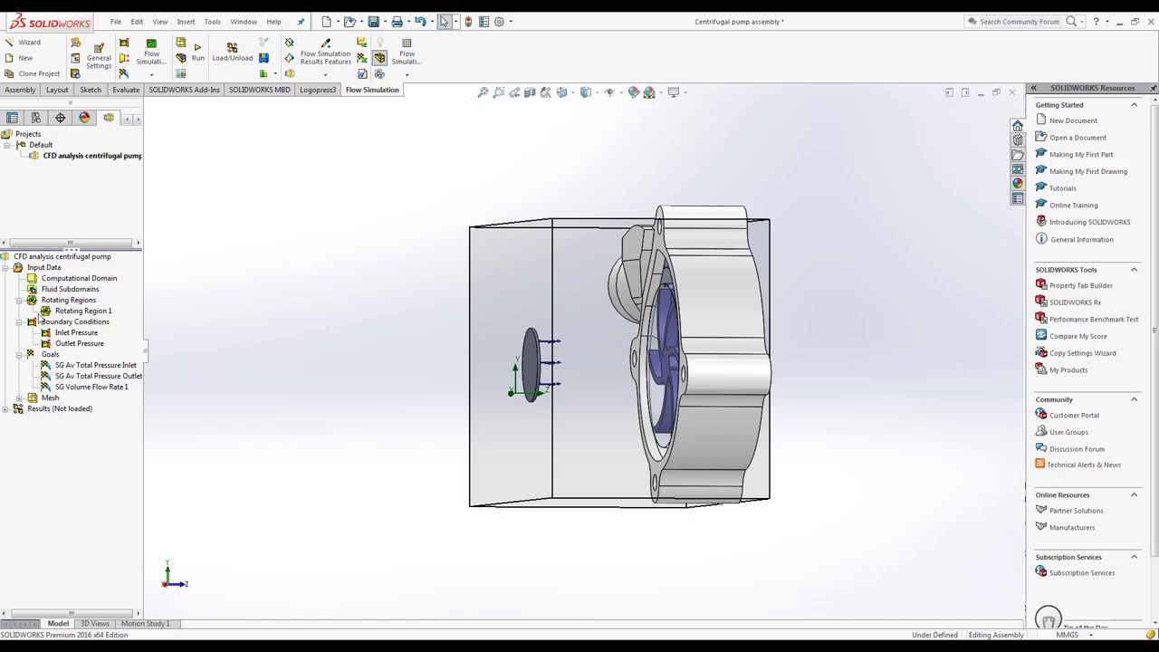
Review the global mesh settings and keep them unchanged
left_click(19, 398)
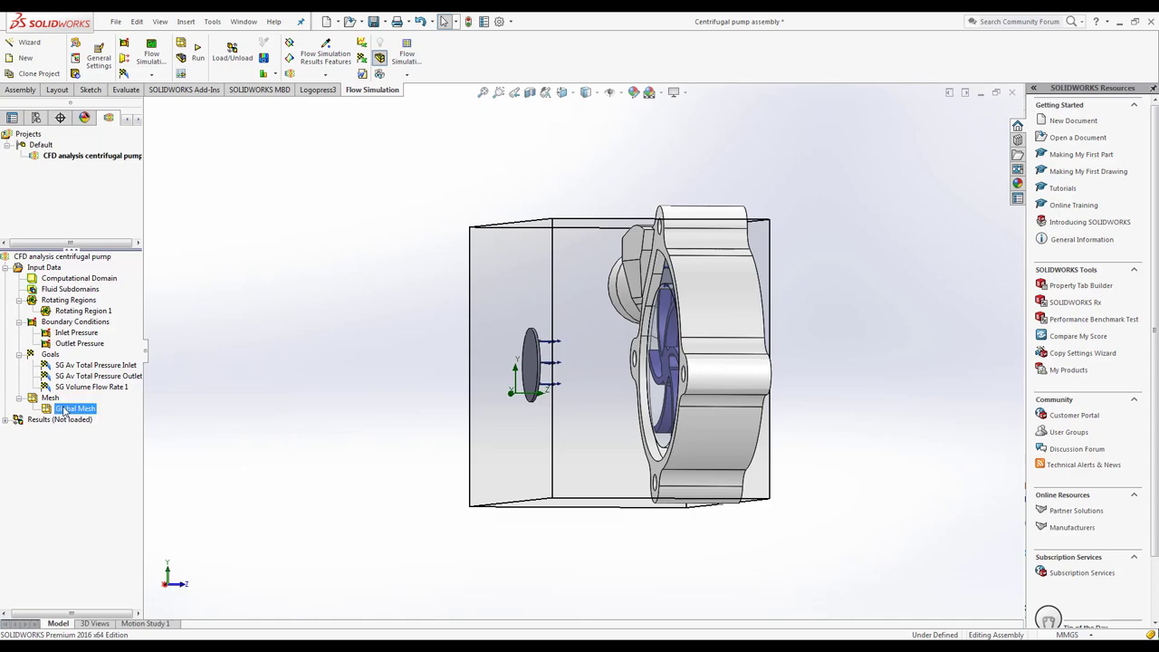
right_click(76, 408)
left_click(91, 414)
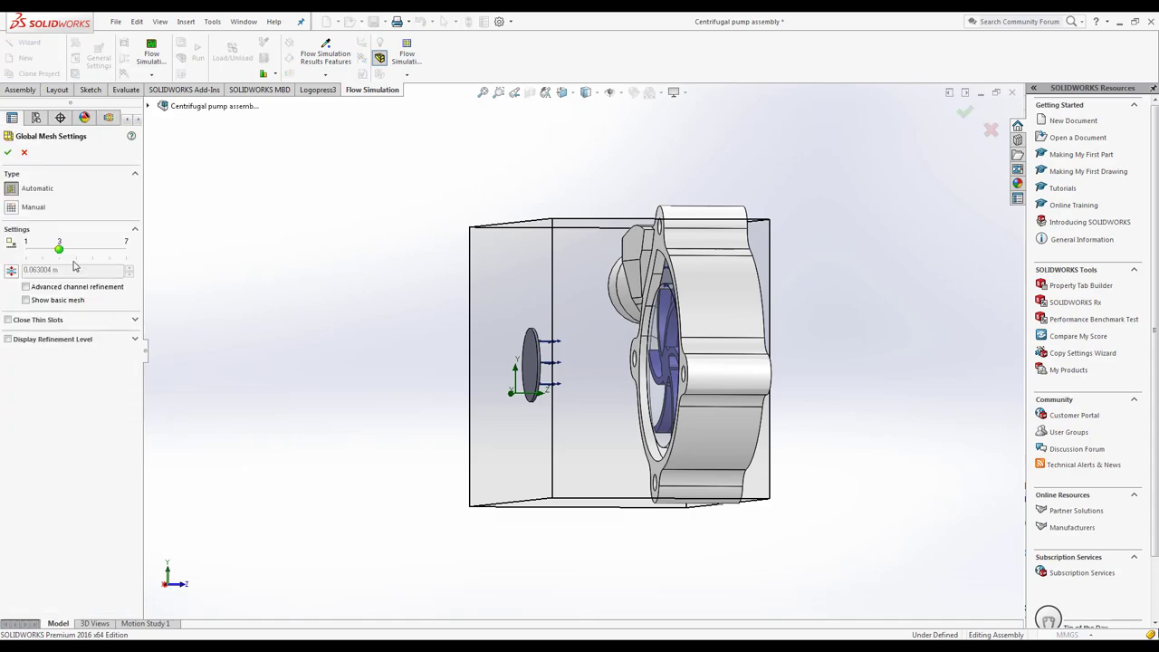
left_click(8, 153)
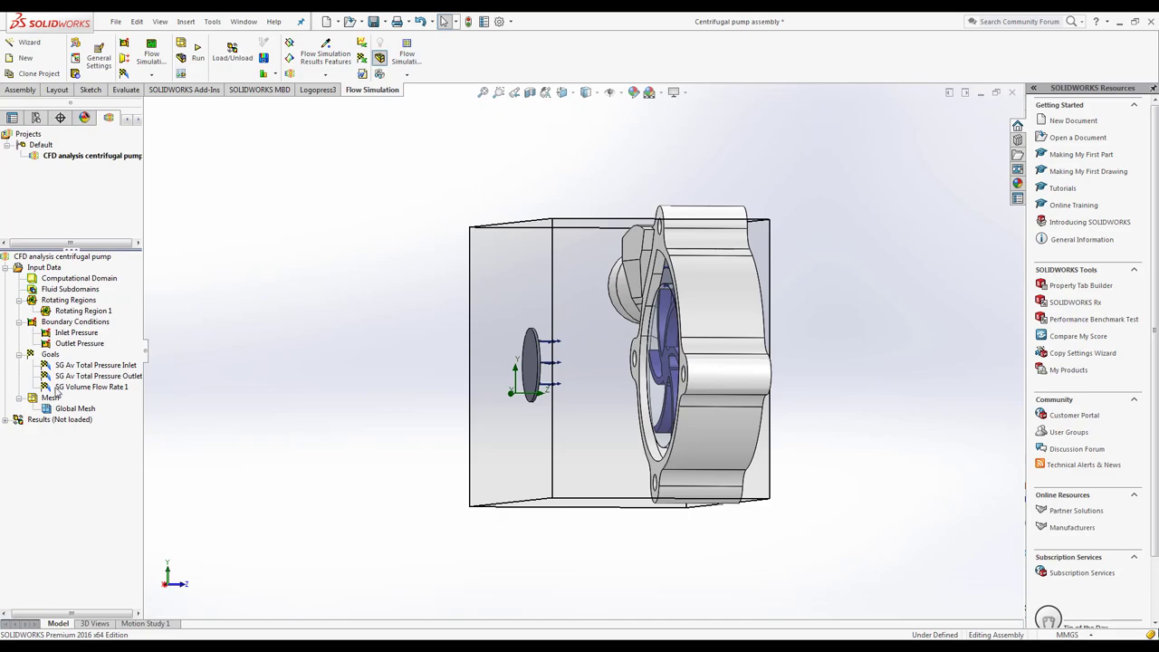
Add a local mesh on the water volume component with refining cells level 3
right_click(54, 401)
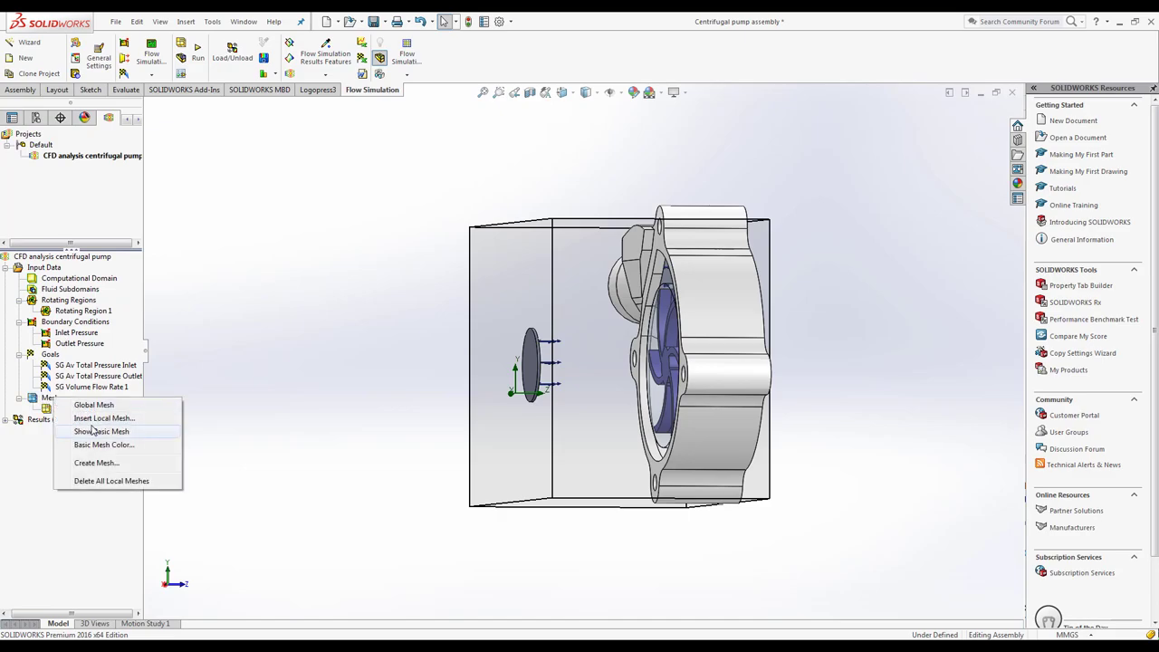
left_click(94, 418)
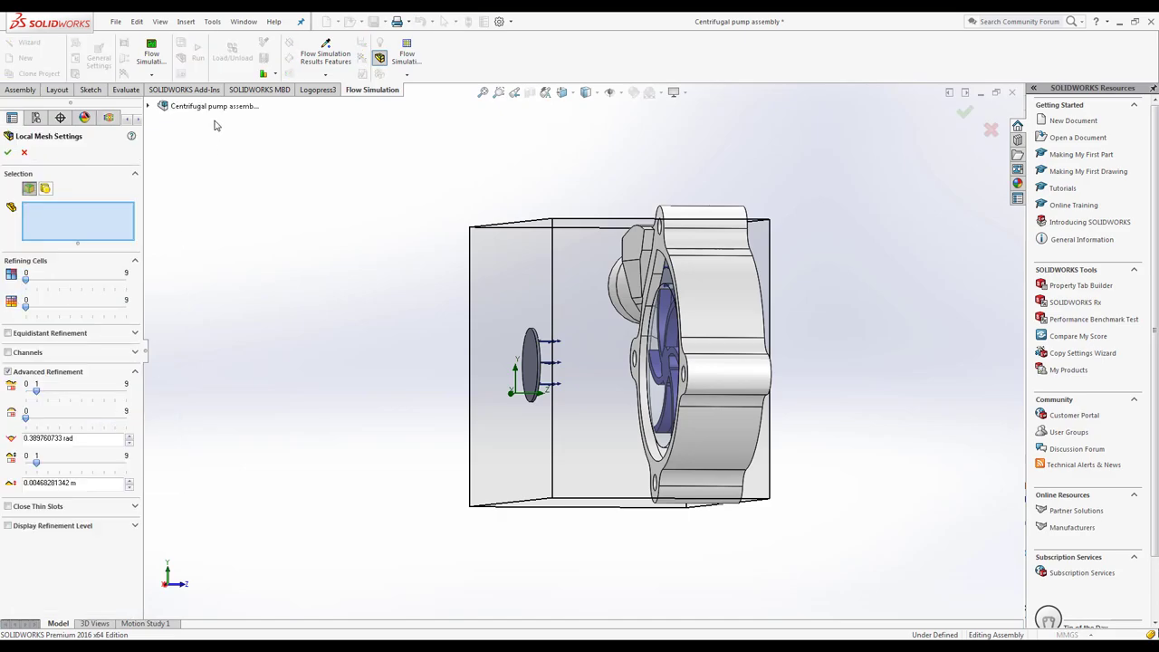
left_click(150, 108)
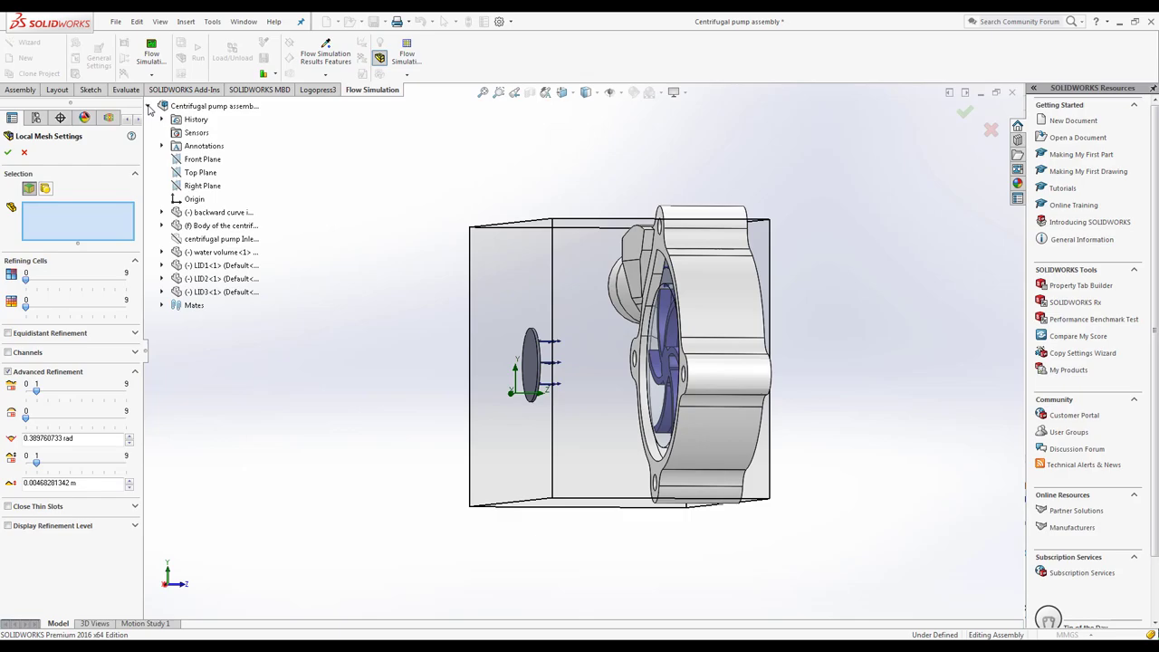
left_click(219, 252)
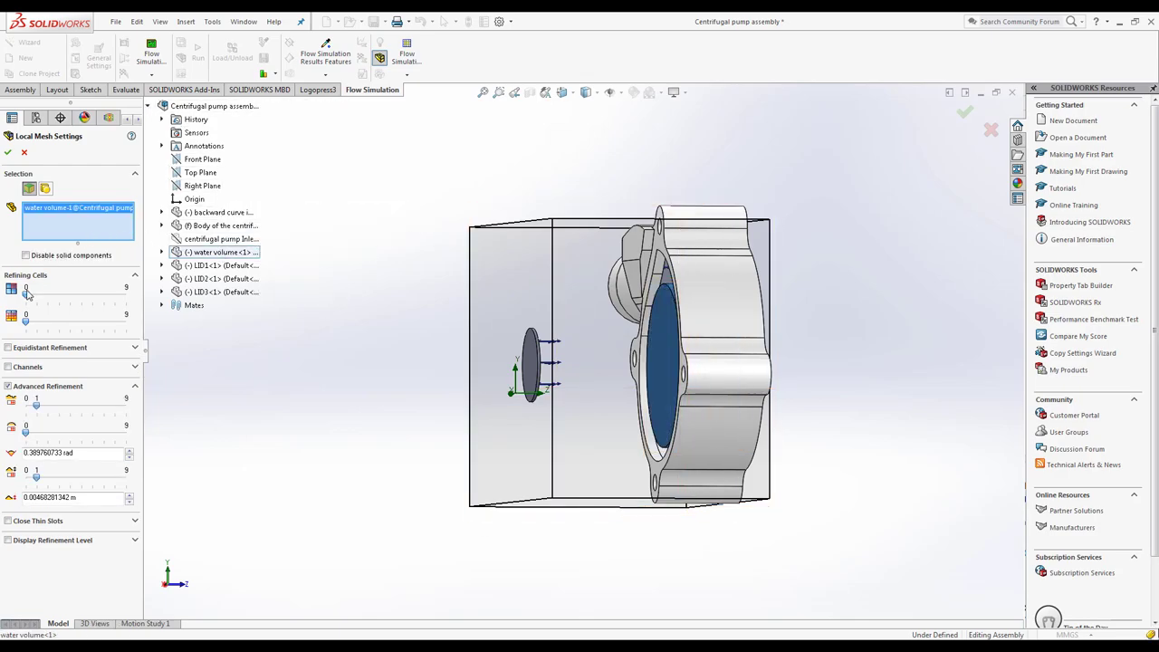
scroll(27, 294, "down", 1)
left_click(7, 153)
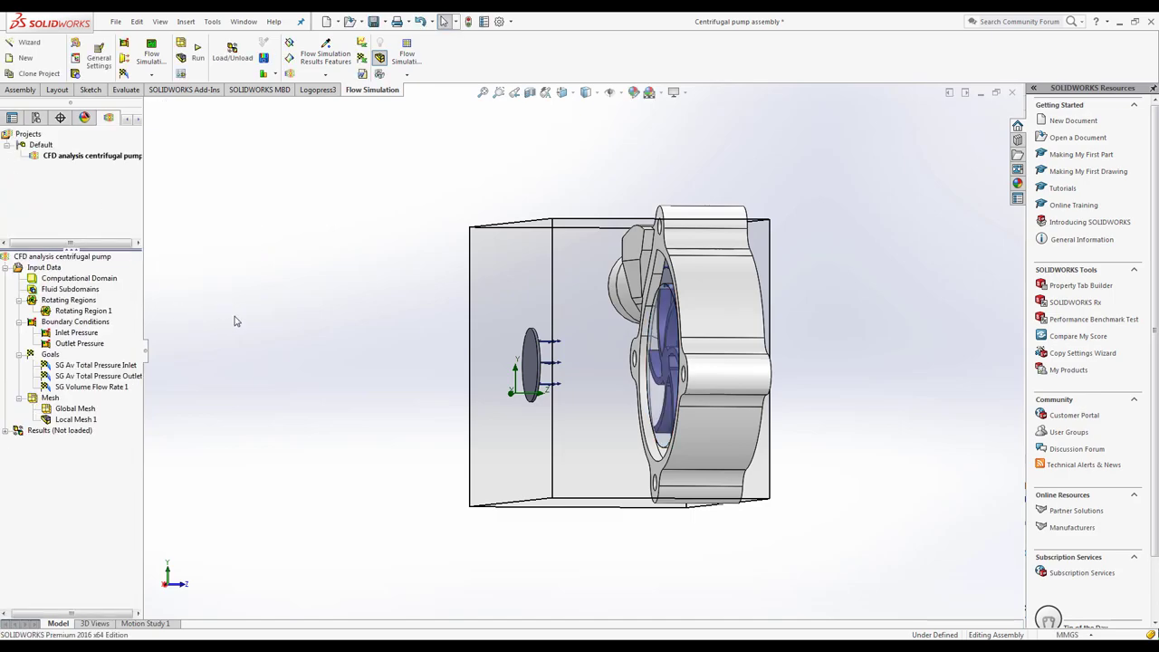
mouse_move(233, 321)
middle_mouse_down()
mouse_move(293, 300)
mouse_move(313, 342)
middle_mouse_up()
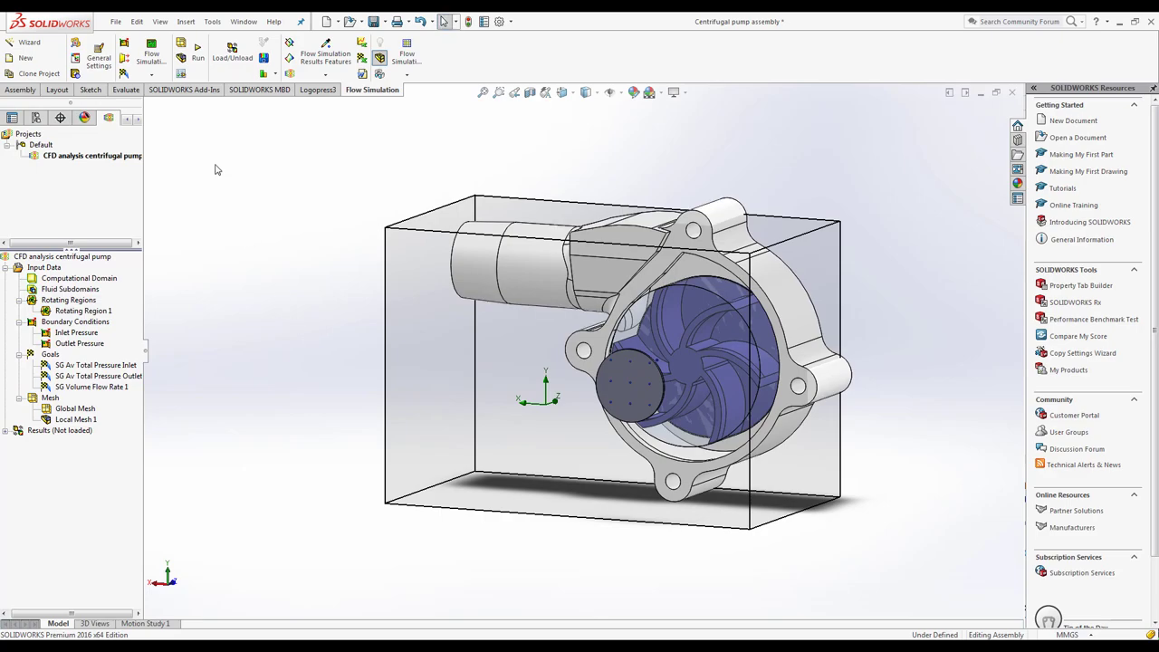
Run the pump analysis with Solve unchecked so only the mesh is generated
left_click(198, 53)
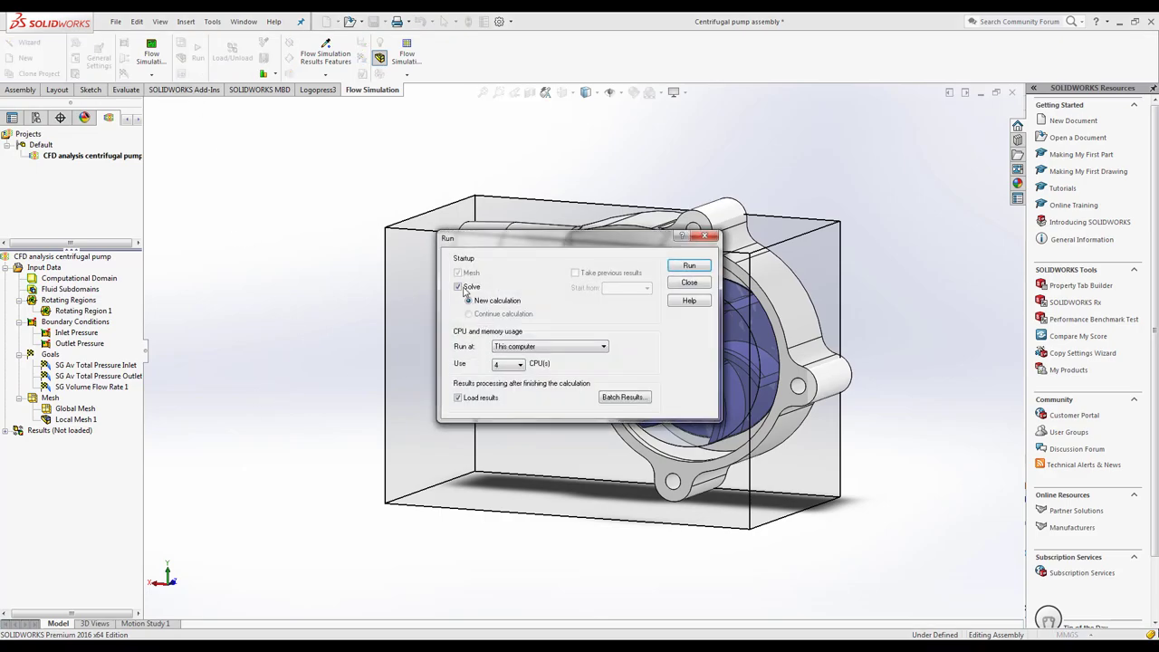
left_click(458, 287)
left_click(687, 266)
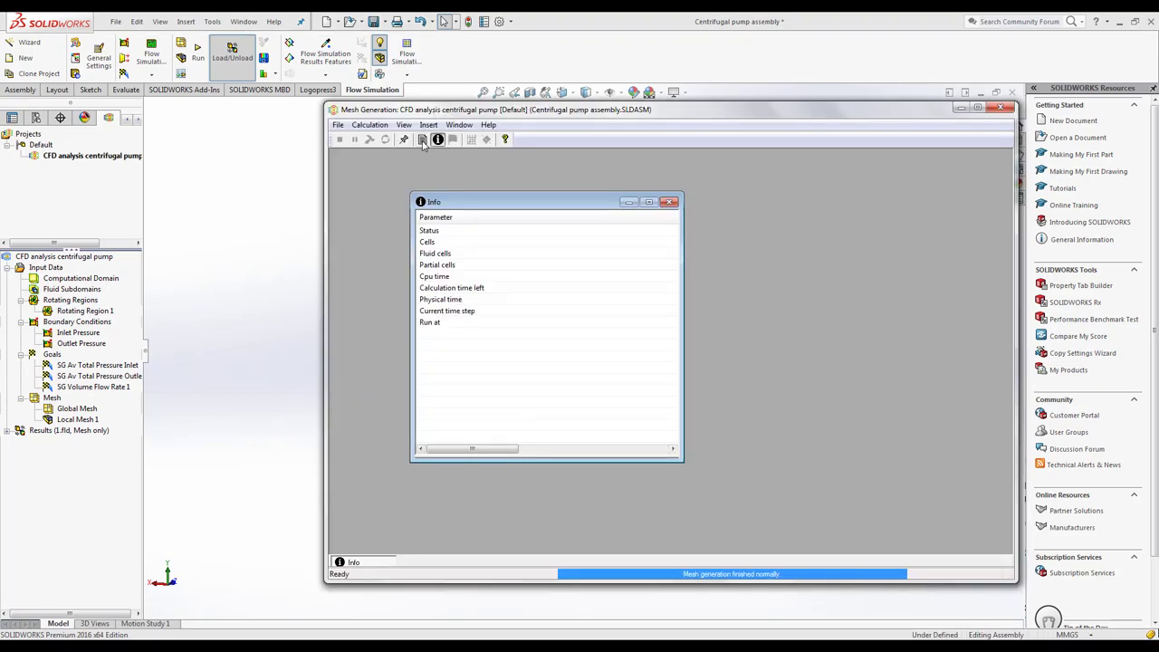
Check the mesh generation Log and arrange the Info and Log windows side by side
left_click(422, 140)
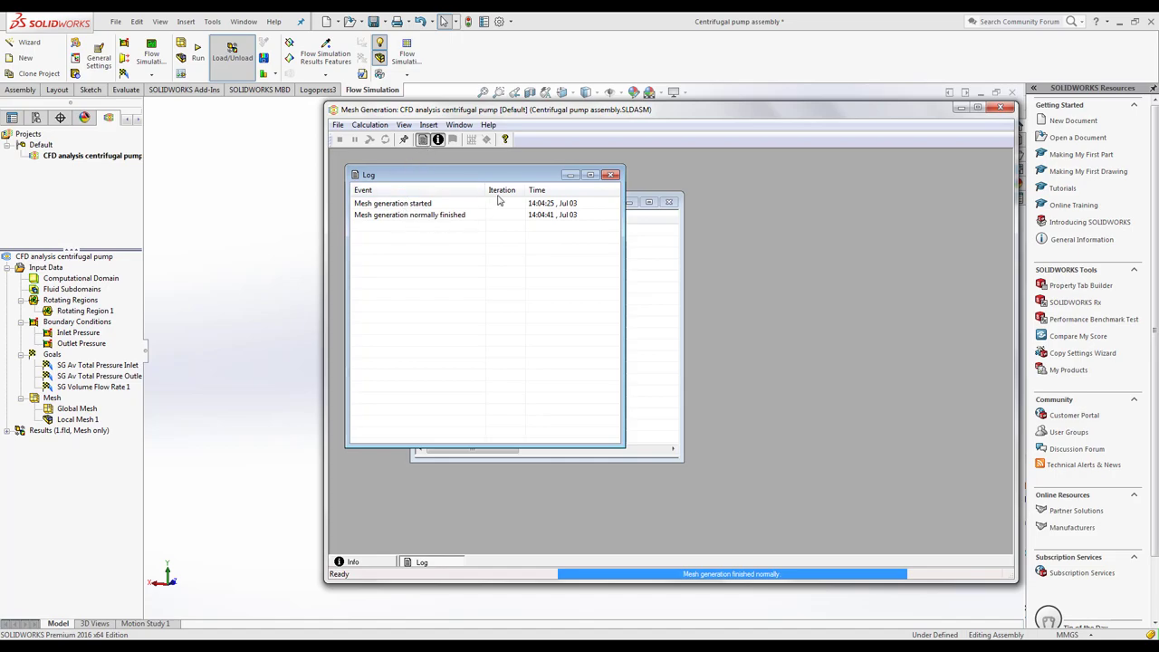
left_click_drag(390, 174, 655, 229)
left_click_drag(537, 203, 484, 221)
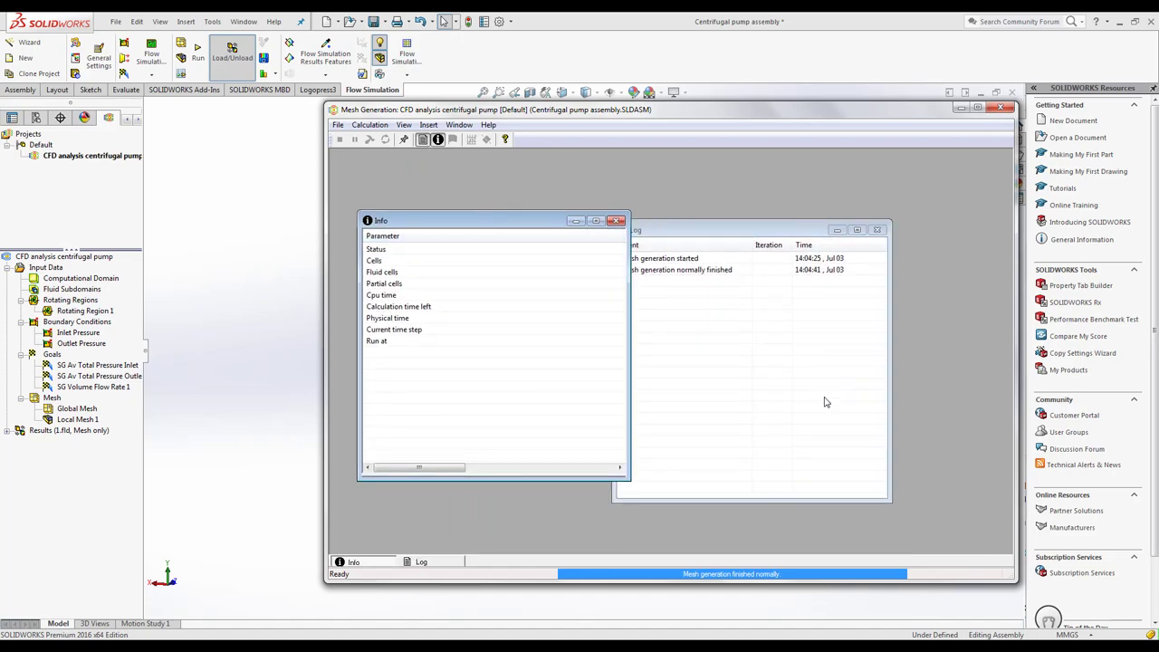
left_click(424, 563)
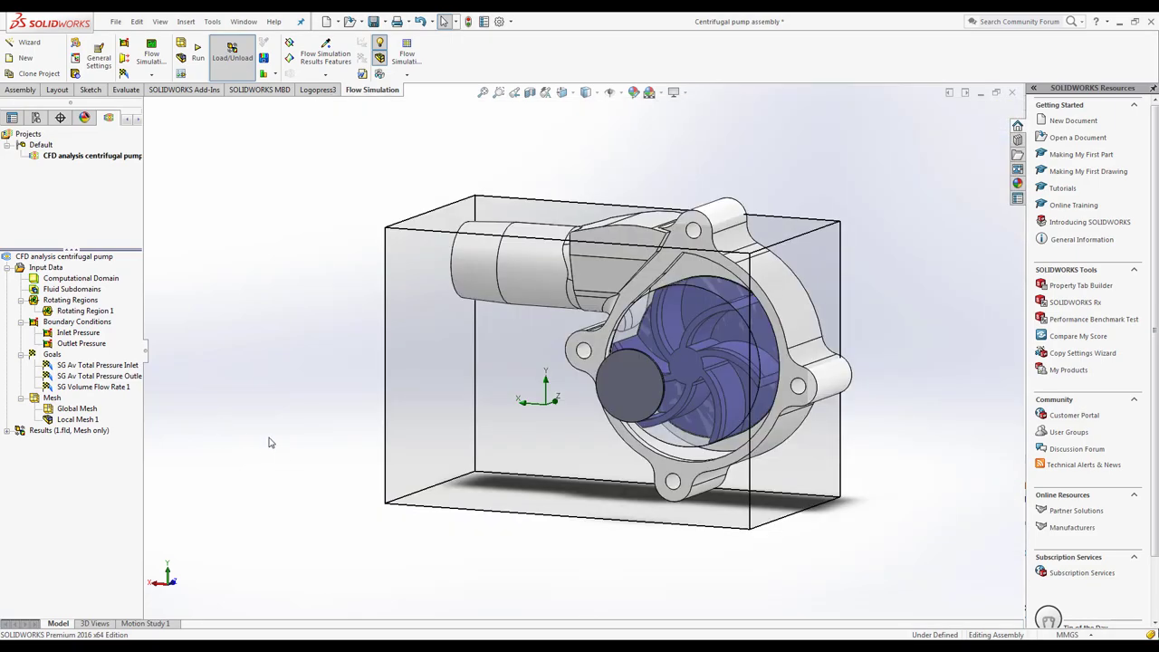
Add a 100-iteration finish condition in Calculation Control Options, then reopen the Run settings
right_click(45, 268)
left_click(95, 331)
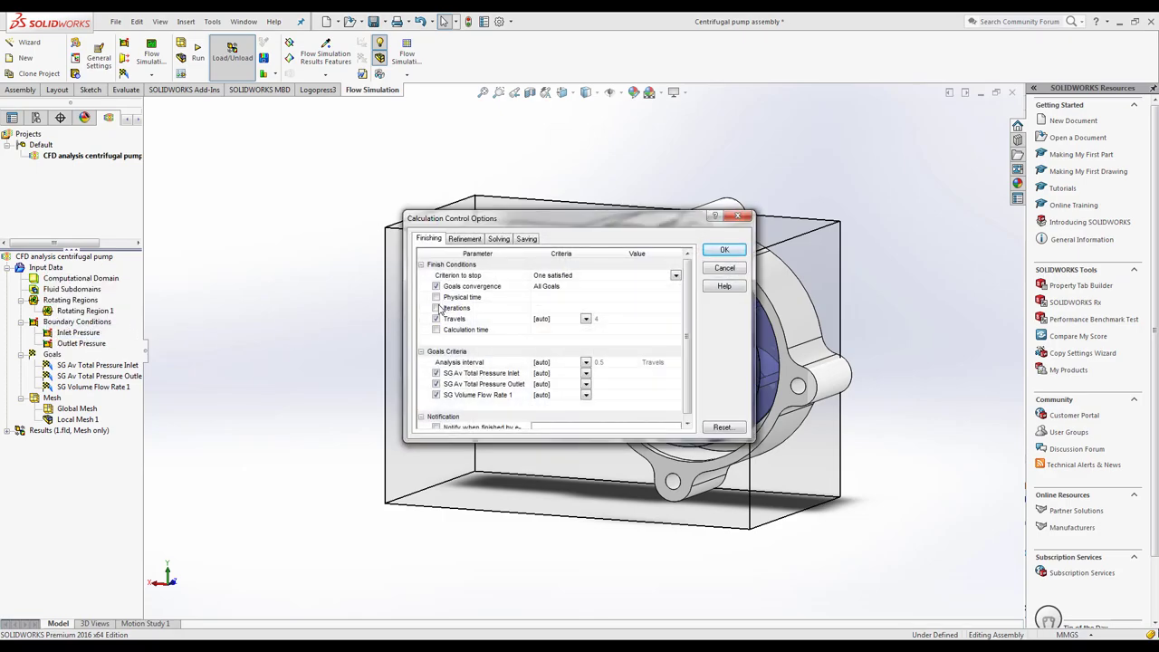
left_click(436, 308)
left_click(725, 250)
left_click(198, 54)
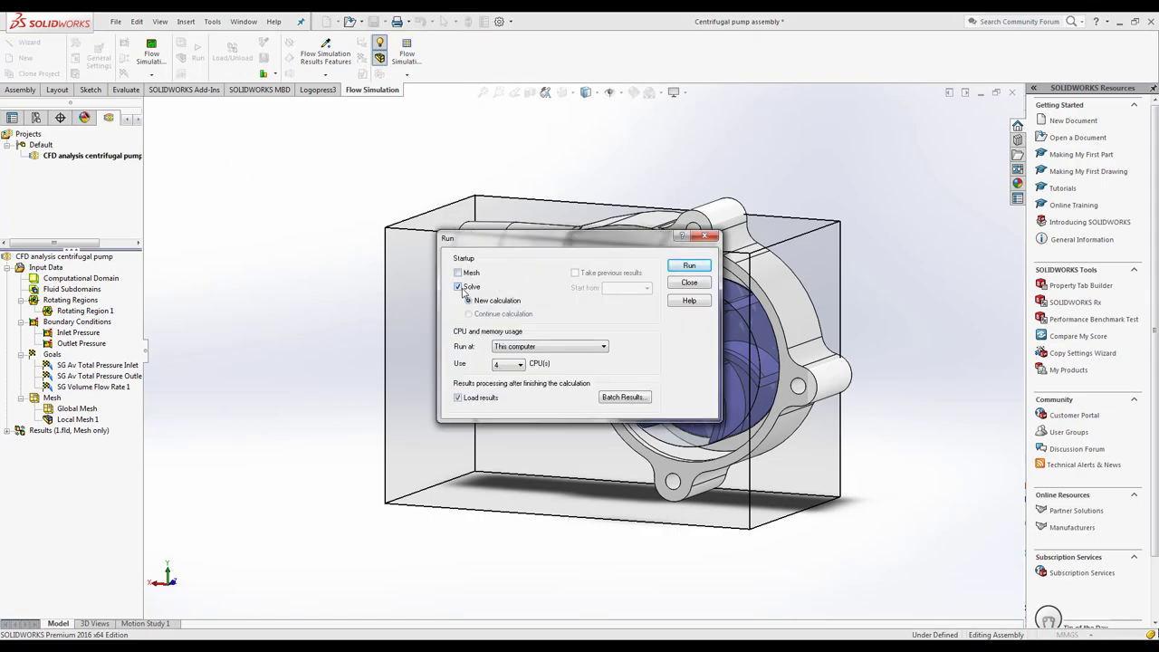
Start the solver and add a goal plot of inlet pressure, outlet pressure and volume flow rate
left_click(691, 265)
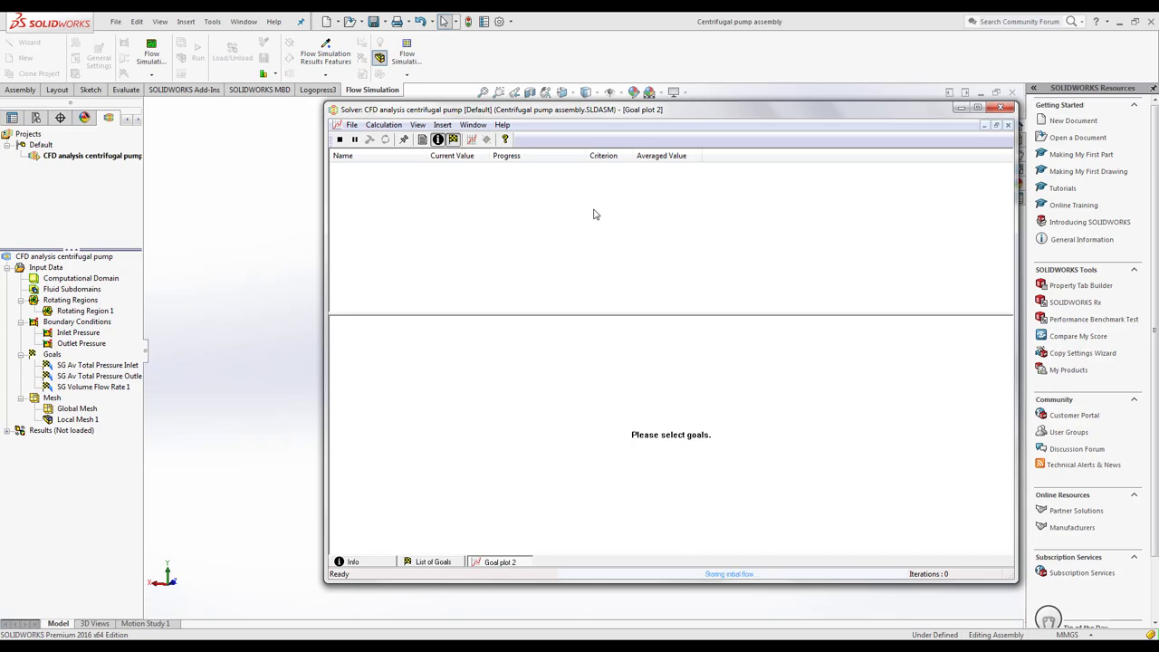
left_click(471, 140)
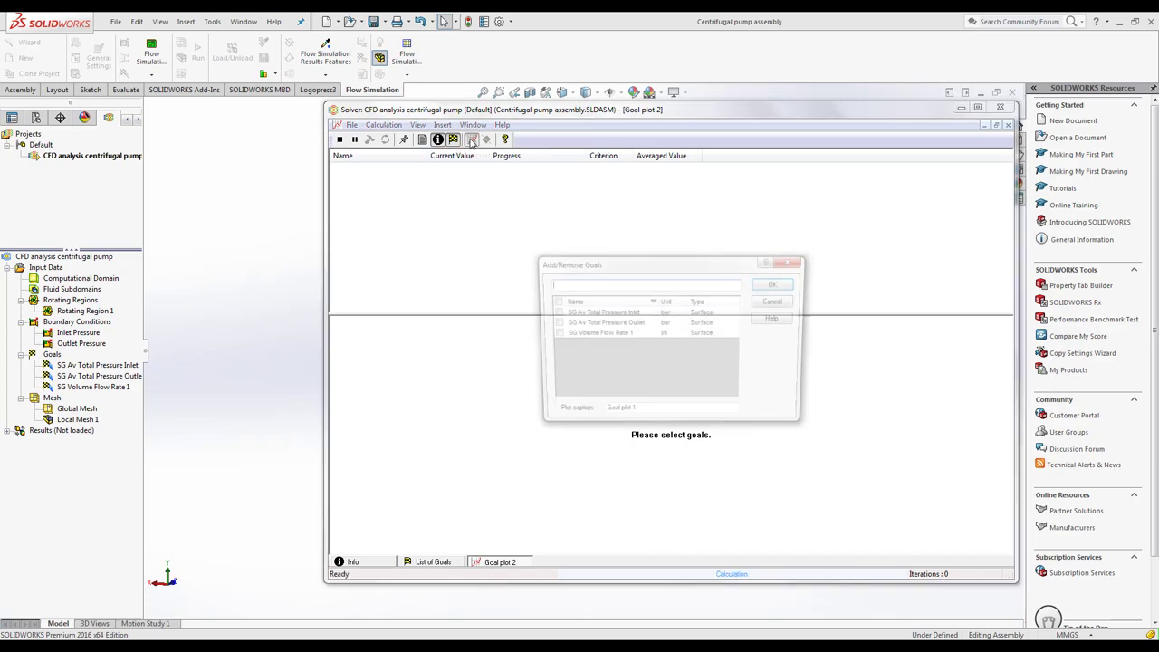
left_click(553, 301)
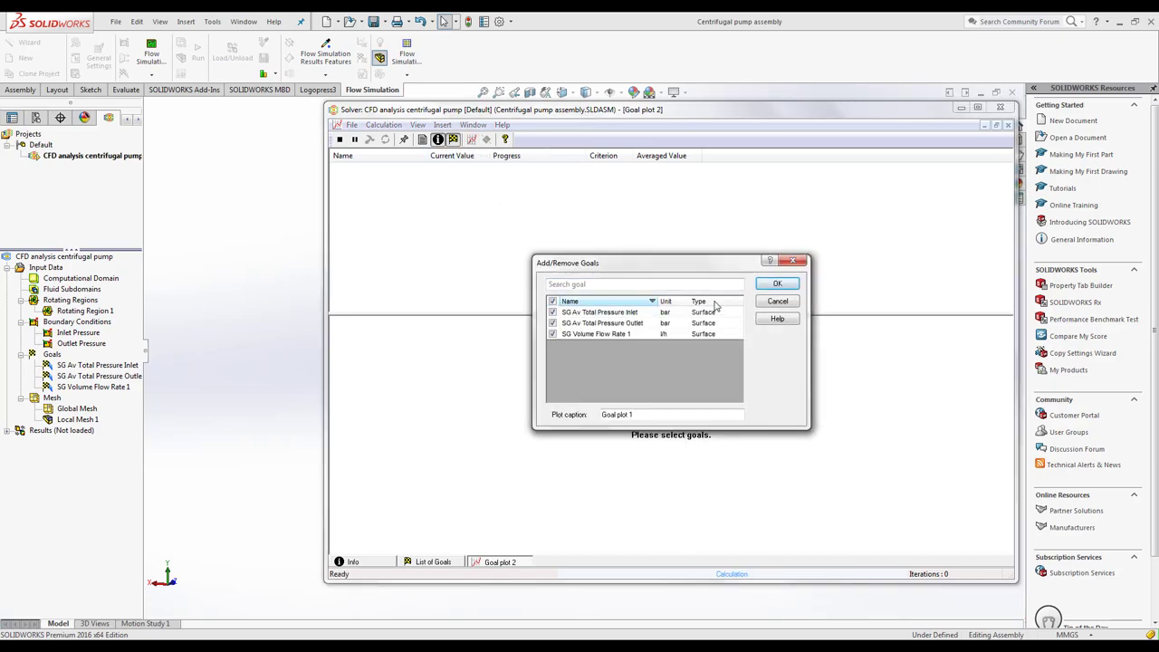
left_click(777, 284)
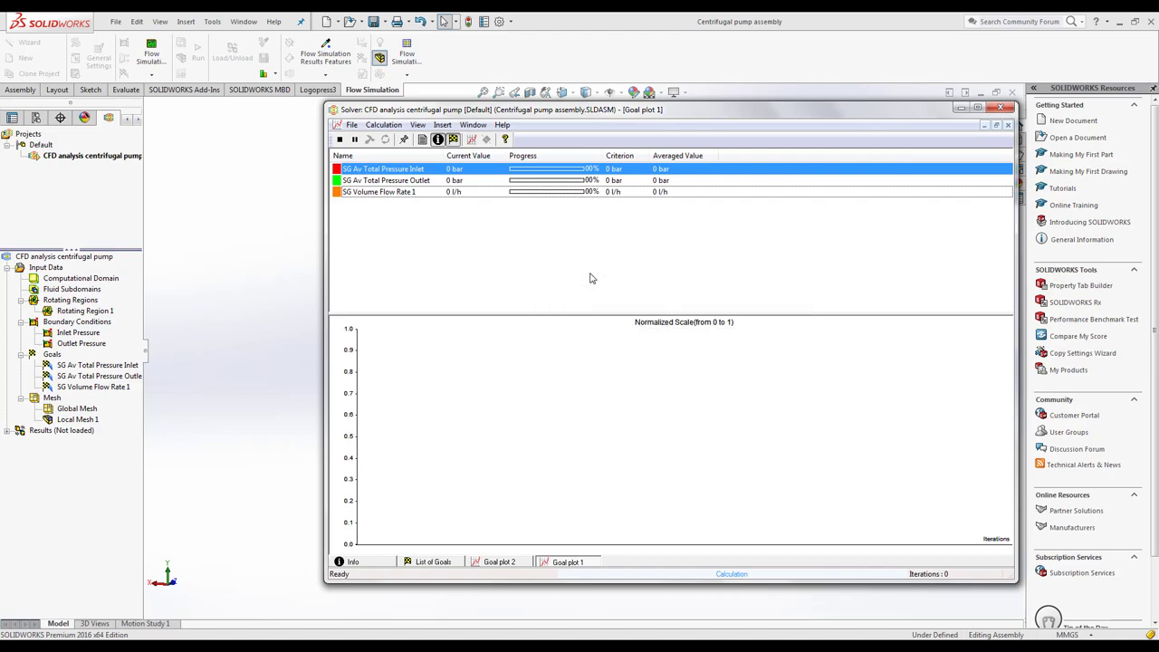
mouse_move(684, 118)
left_mouse_down()
mouse_move(528, 117)
mouse_move(567, 129)
left_mouse_up()
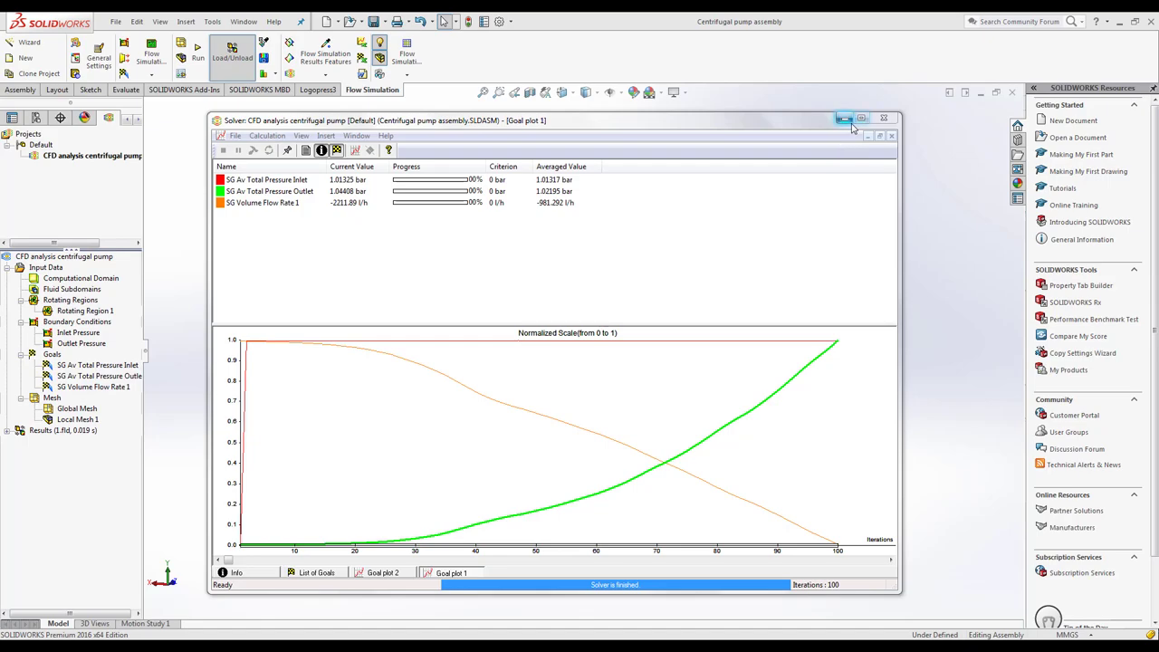
Close the finished solver and start a new Flow Trajectories plot drawn as Lines
left_click(885, 118)
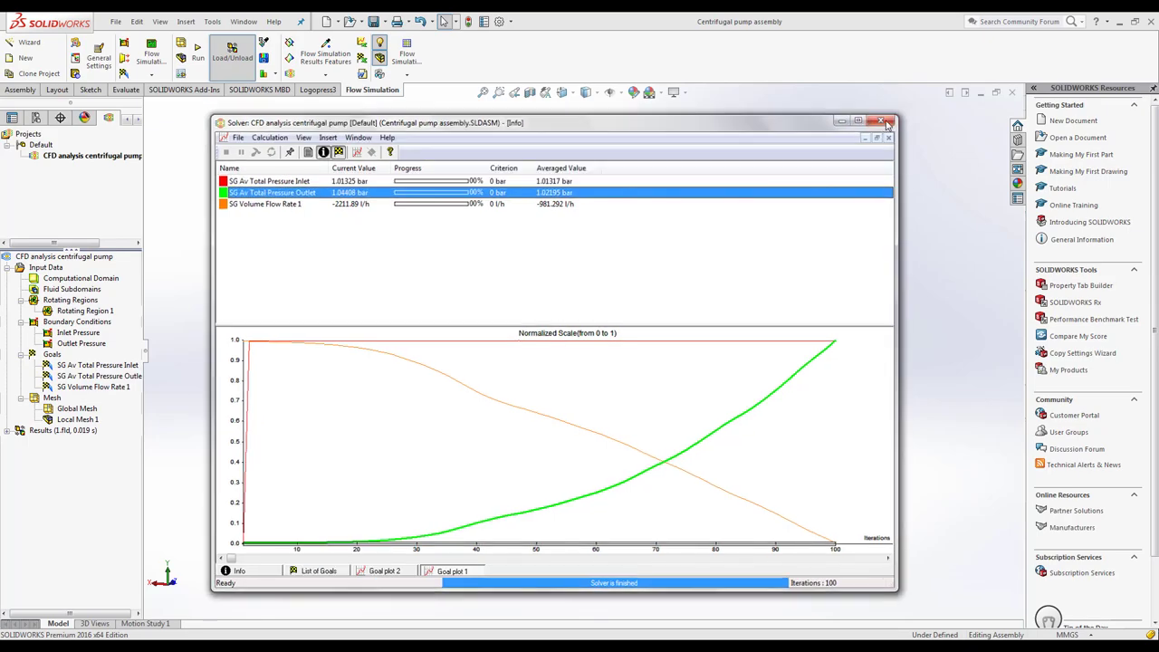
left_click(7, 431)
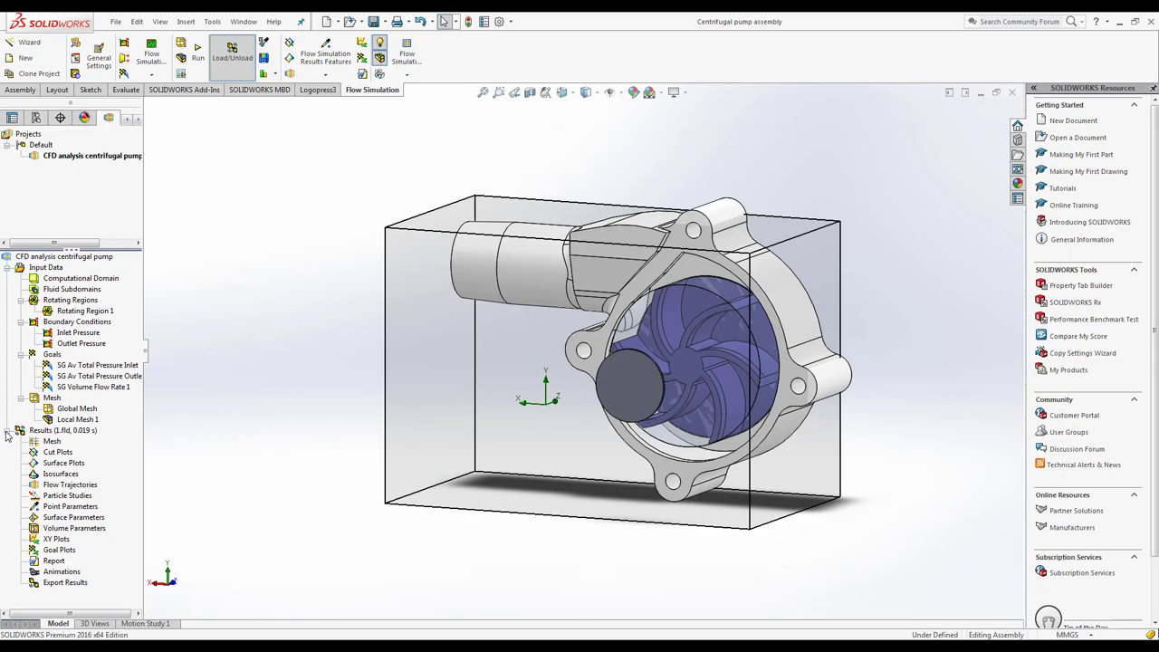
right_click(69, 490)
left_click(87, 496)
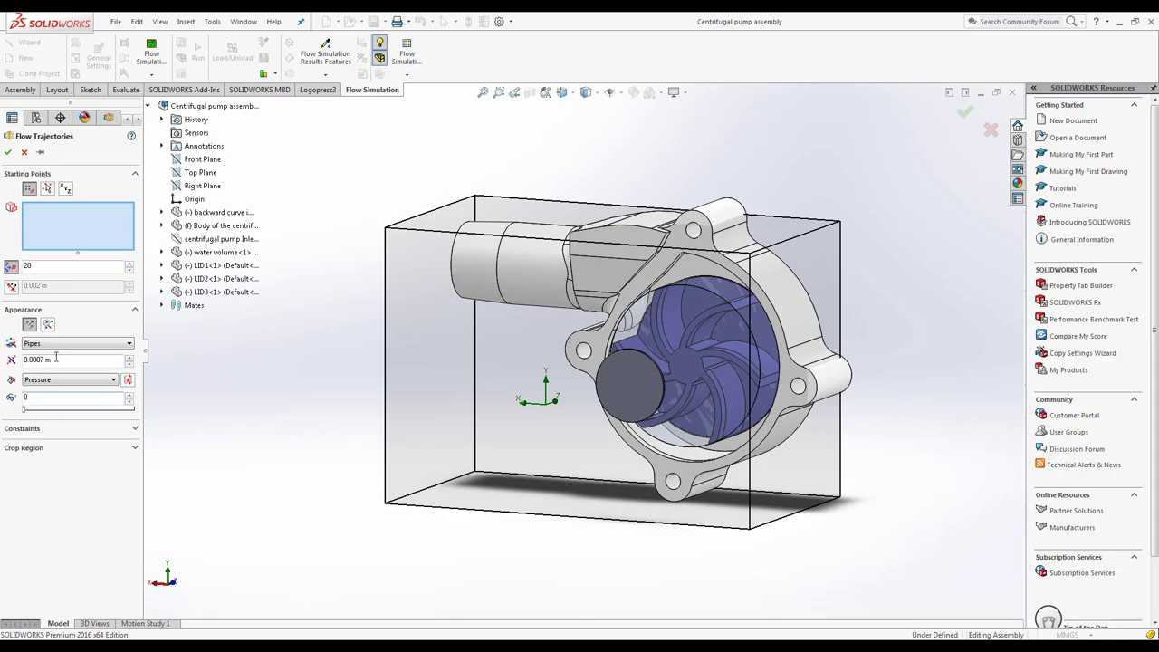
left_click(31, 344)
left_click(31, 361)
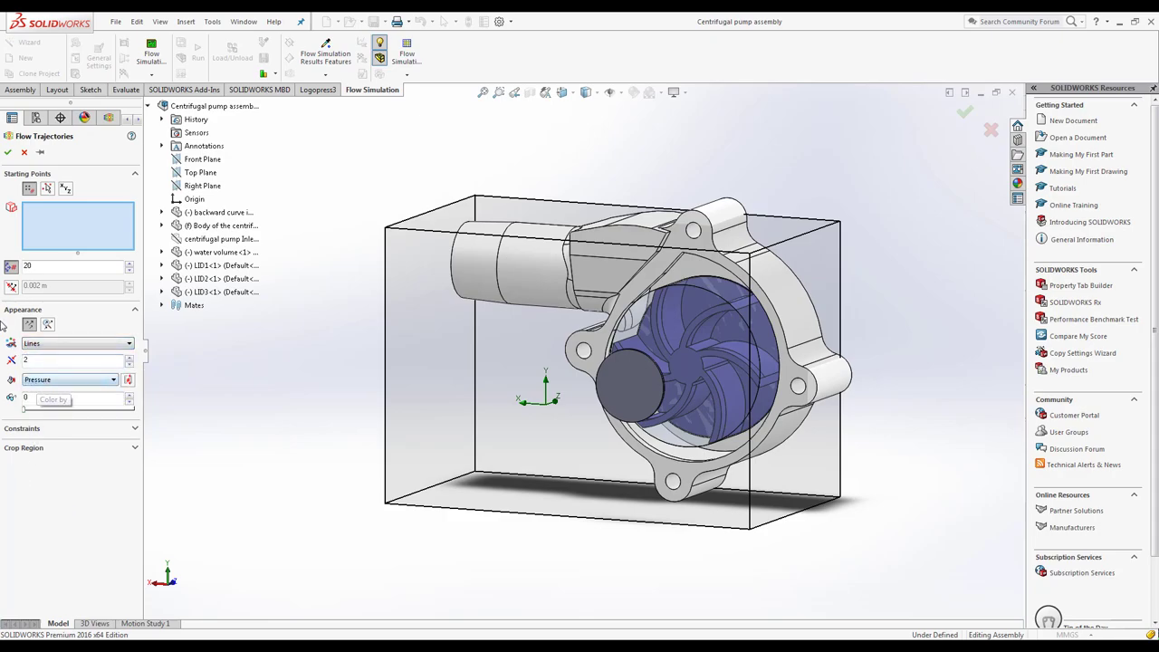
Use 200 starting points on the LID2 and LID1 faces and generate the trajectories
double_click(26, 265)
middle_click_drag(246, 388, 175, 407)
left_click(512, 389)
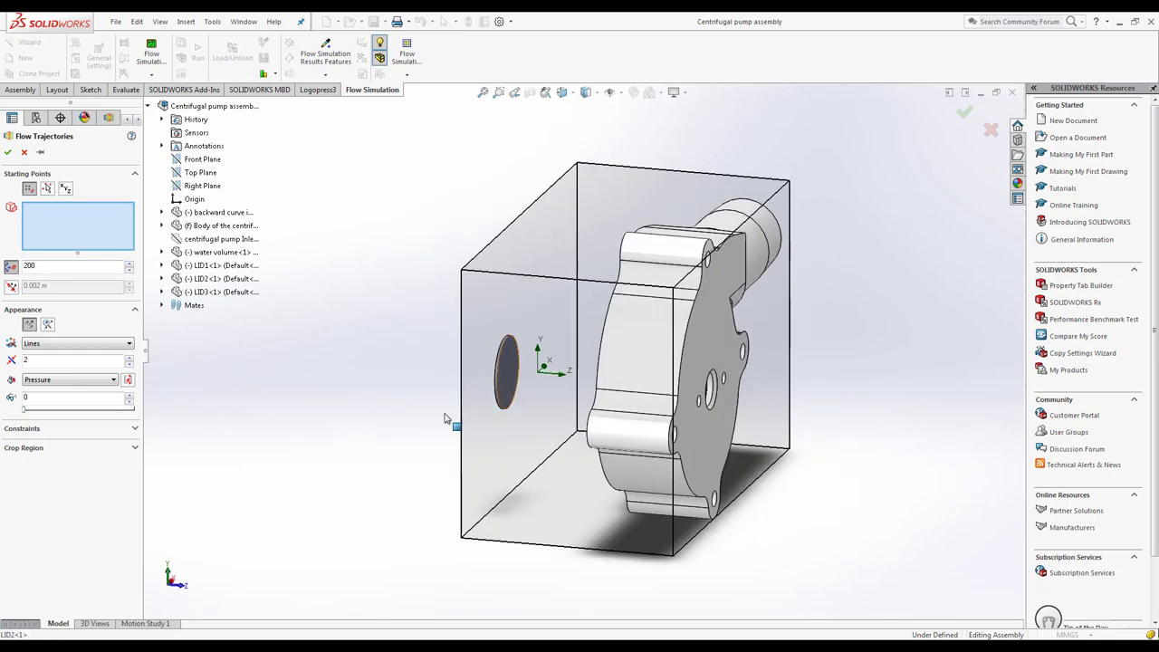
middle_click_drag(453, 422, 426, 390)
key("ctrl+3")
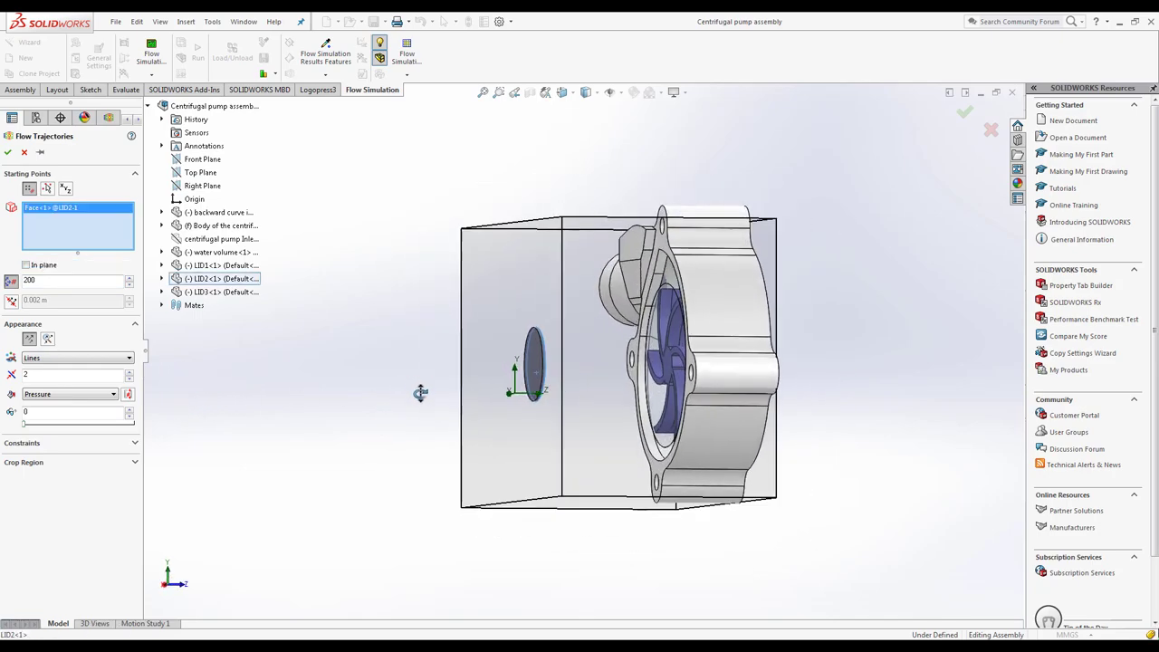
left_click(668, 279)
middle_click_drag(385, 328, 431, 272)
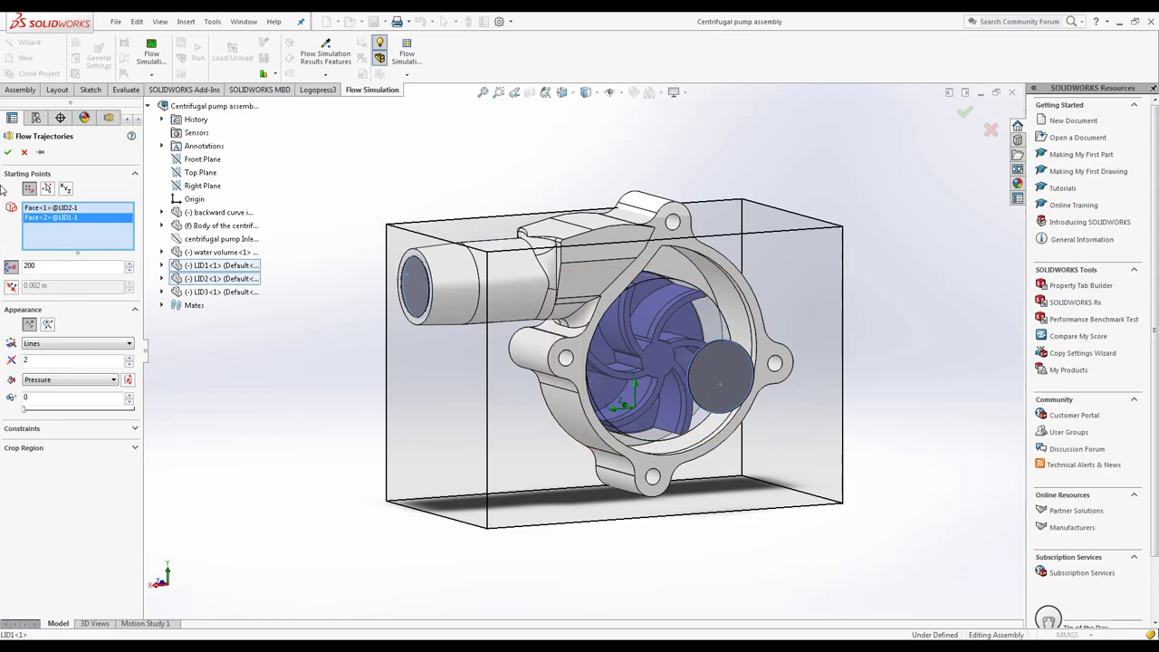
left_click(7, 151)
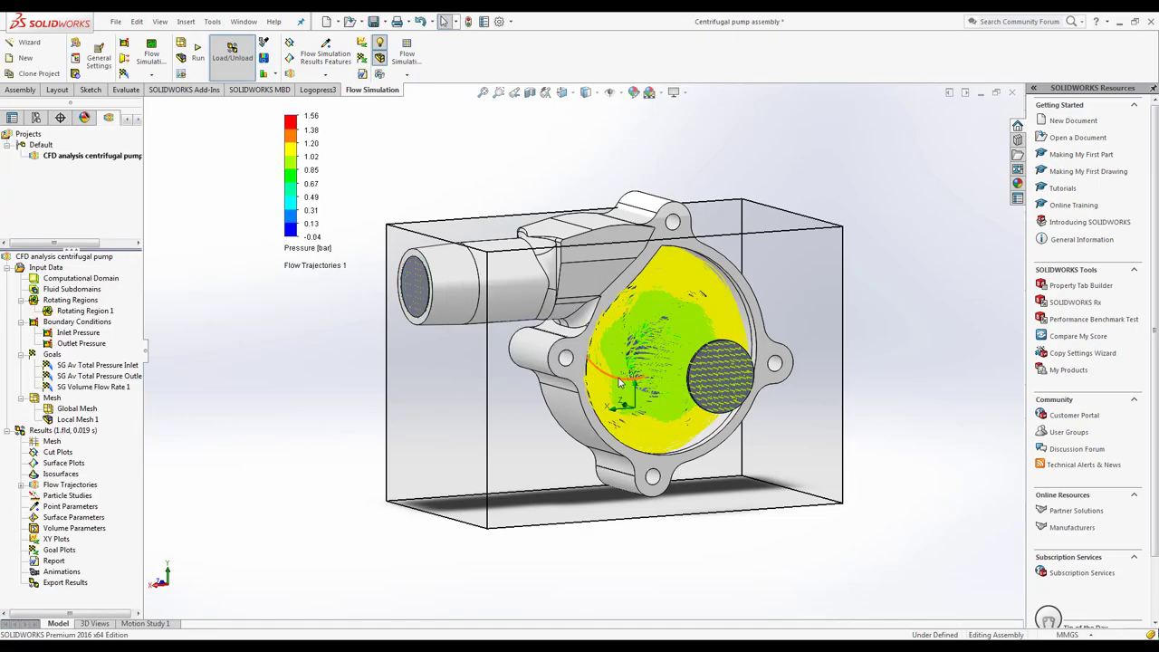
In front view, set the pressure colour bar maximum and minimum to span 0.80–1.20 bar
middle_click_drag(280, 358, 192, 353)
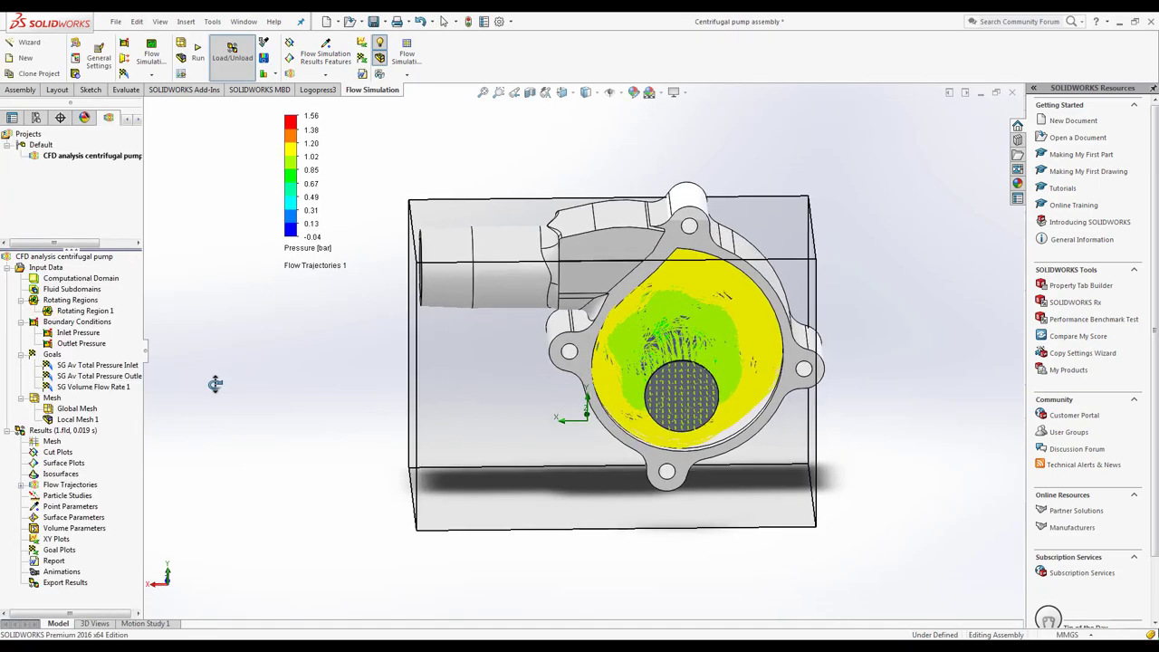
key("ctrl+1")
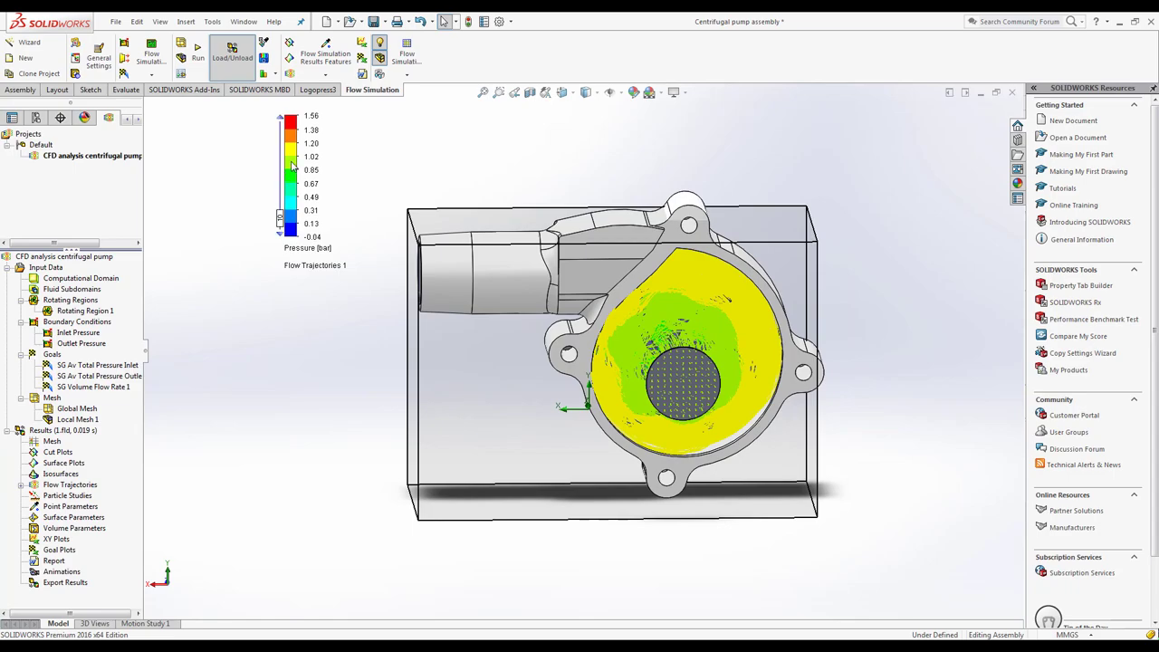
double_click(290, 168)
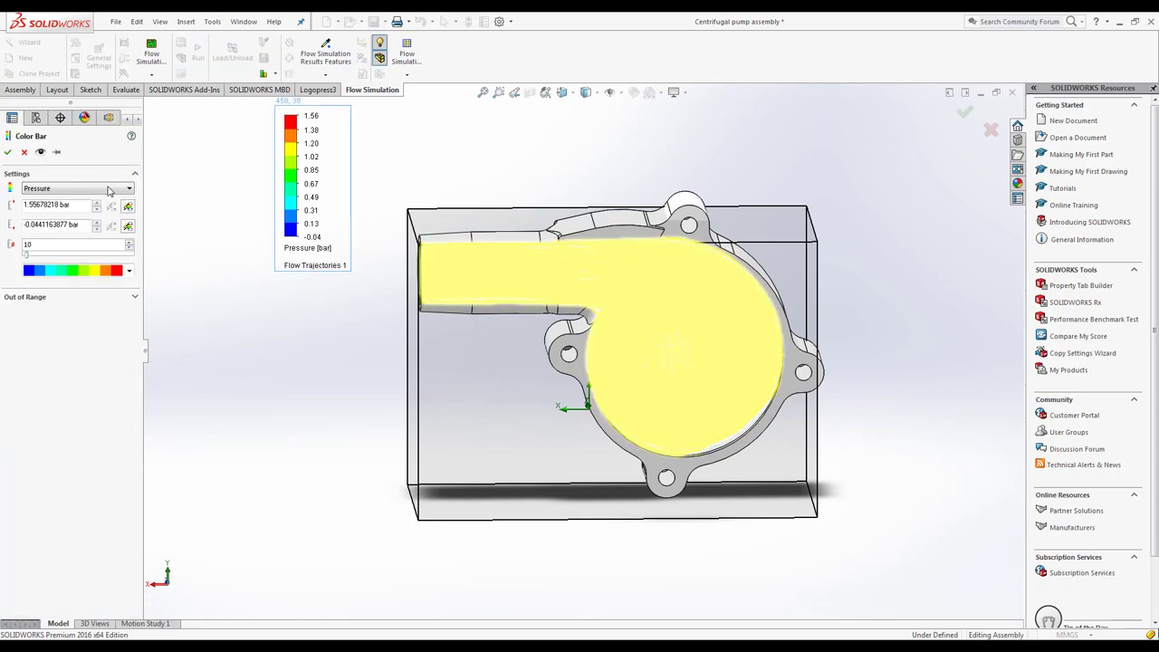
double_click(81, 204)
type("1.2")
key("Tab")
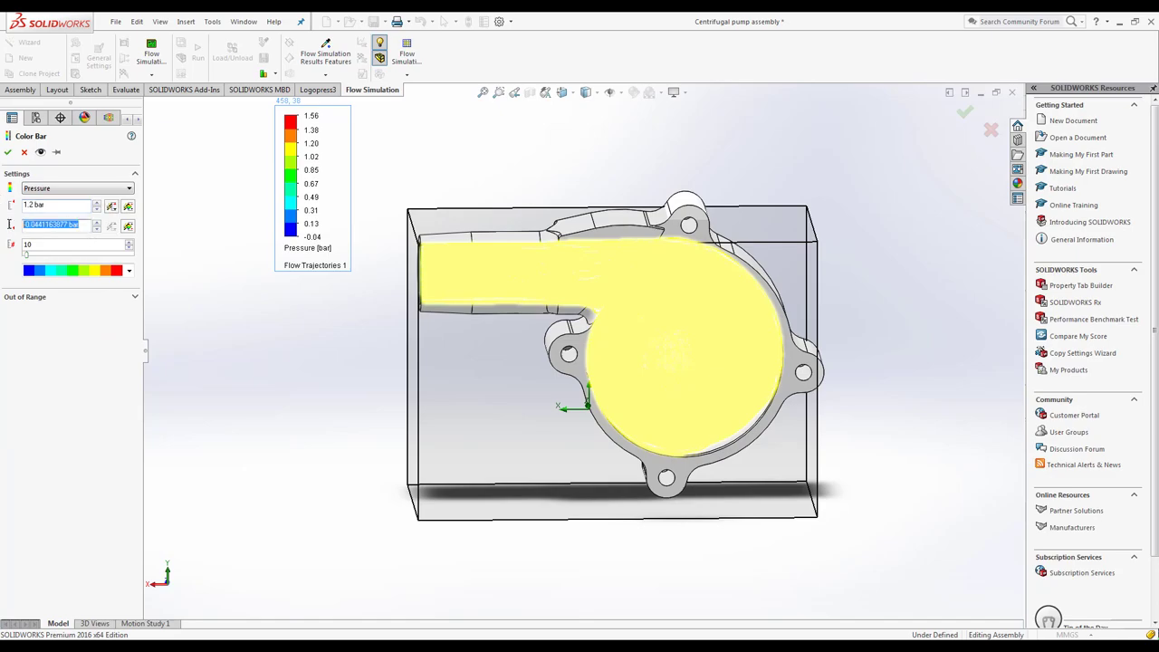
type("0.8")
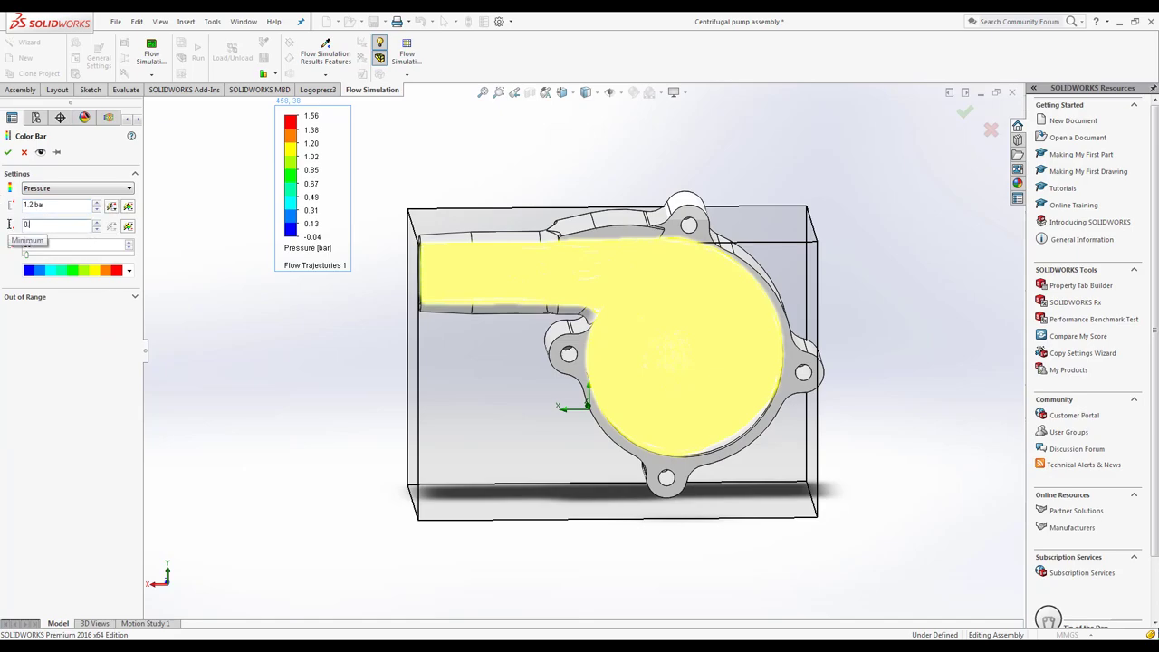
left_click(8, 152)
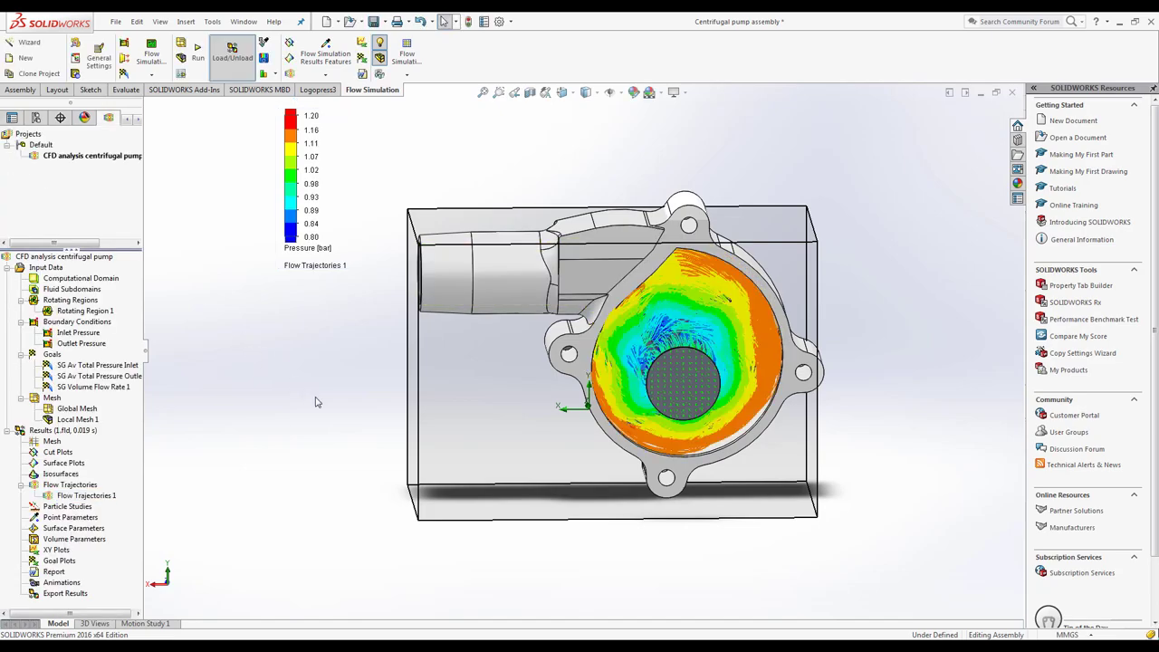
Cut a Front Plane section offset about 52 mm and orbit to view the exposed trajectories
middle_click_drag(473, 549, 505, 452)
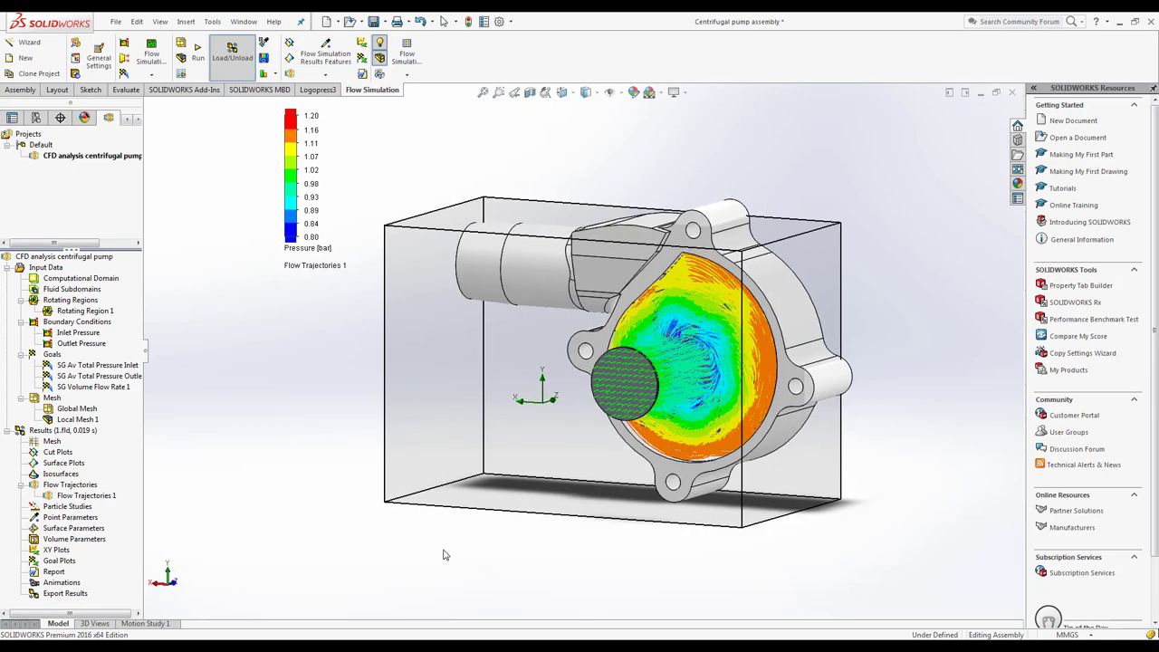
left_click(530, 92)
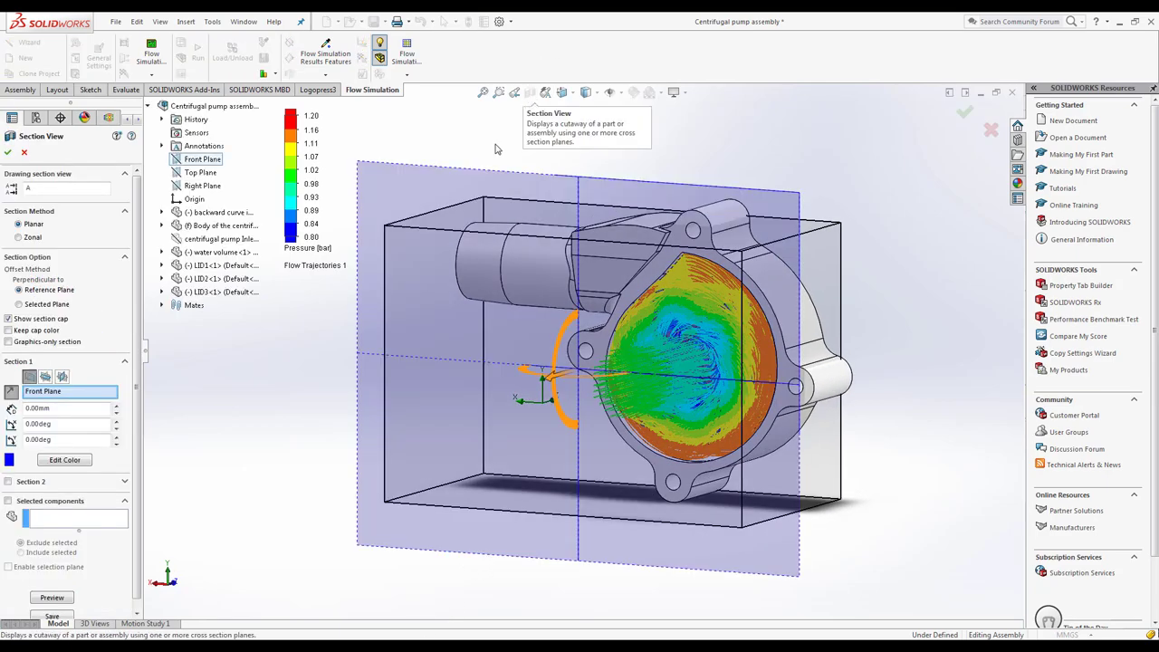
left_click_drag(557, 379, 632, 351)
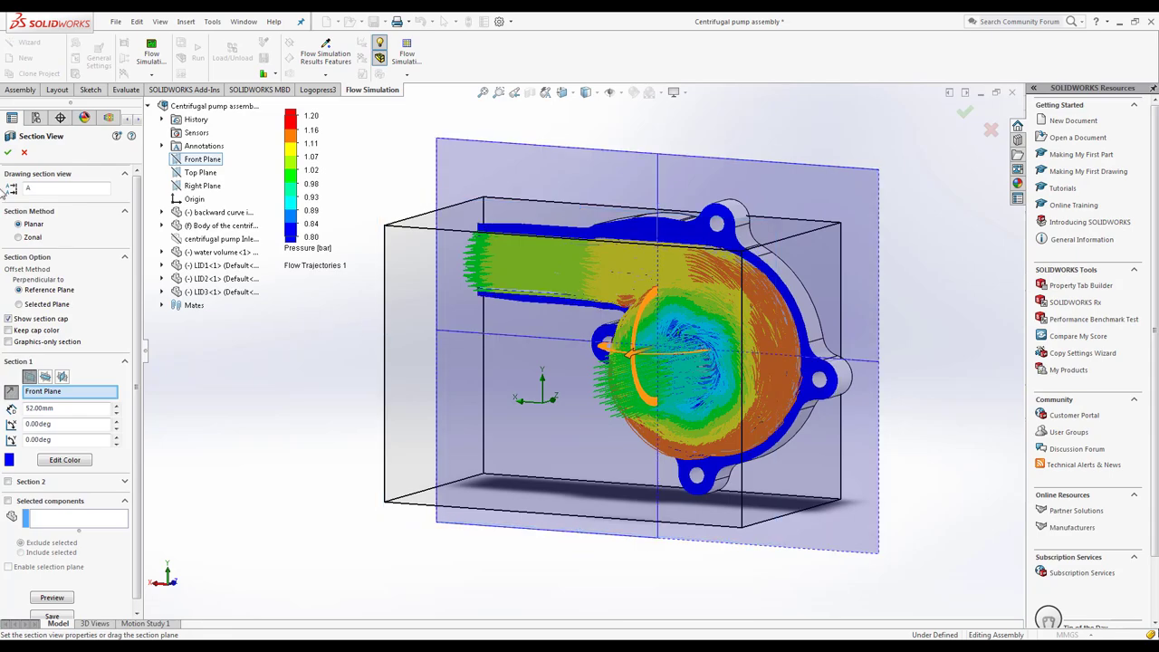
left_click(9, 152)
mouse_move(323, 430)
middle_mouse_down()
mouse_move(261, 434)
mouse_move(379, 383)
mouse_move(404, 465)
middle_mouse_up()
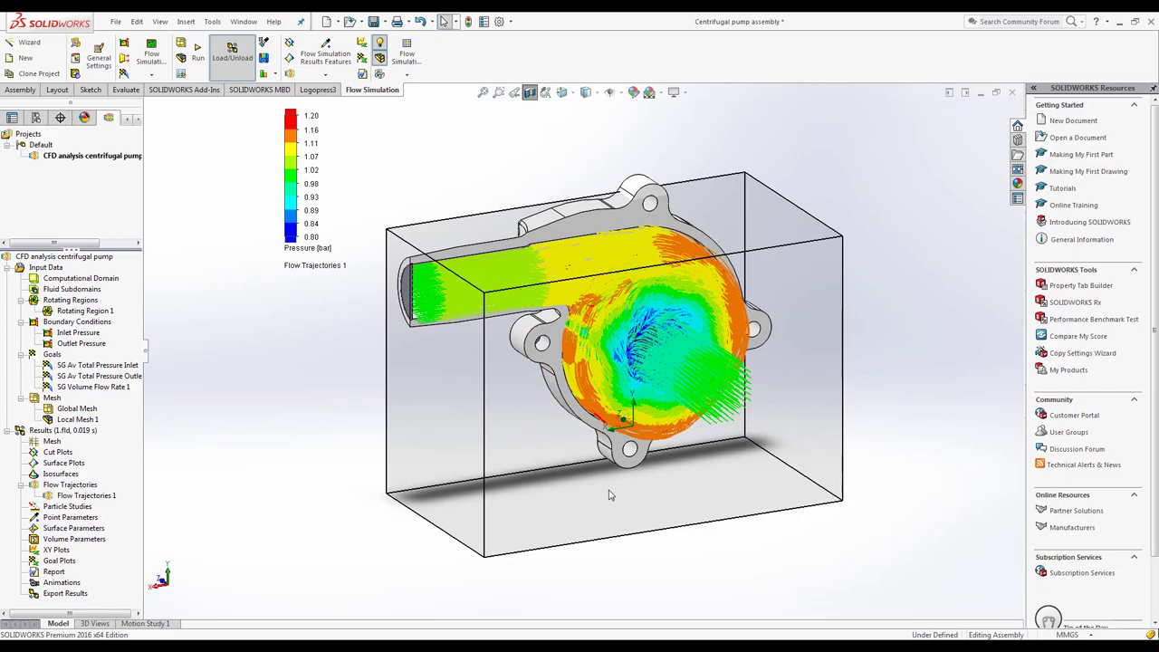
mouse_move(610, 492)
middle_mouse_down()
mouse_move(559, 505)
mouse_move(549, 479)
mouse_move(571, 485)
middle_mouse_up()
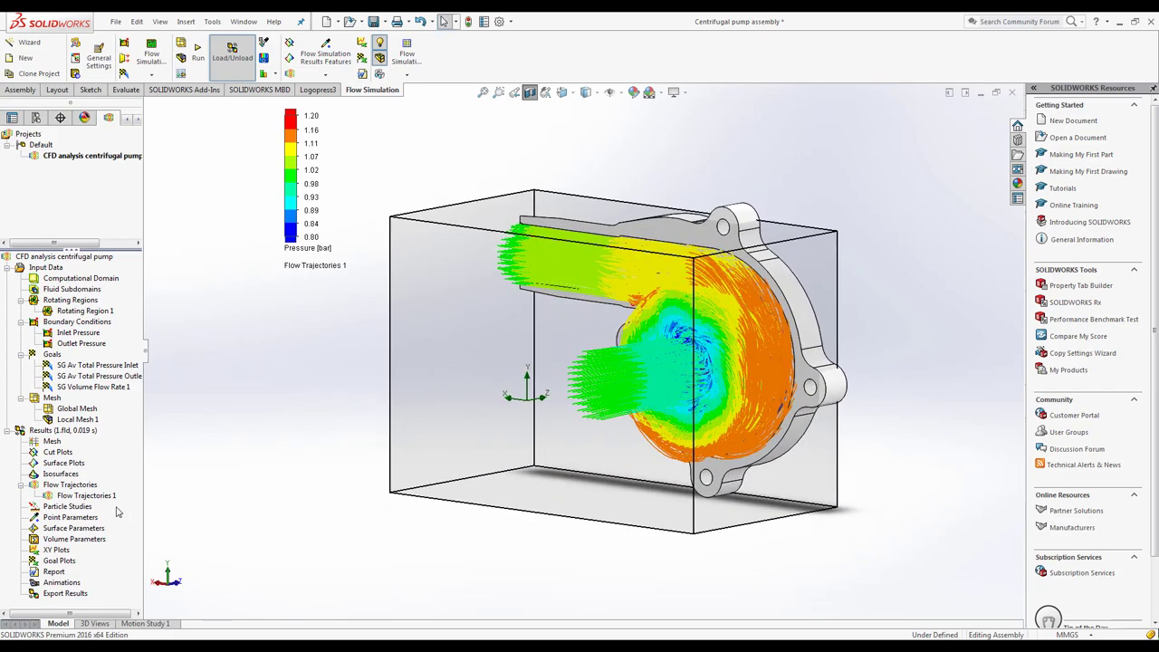
Play the Flow Trajectories 1 animation while orbiting the cut pump
right_click(95, 498)
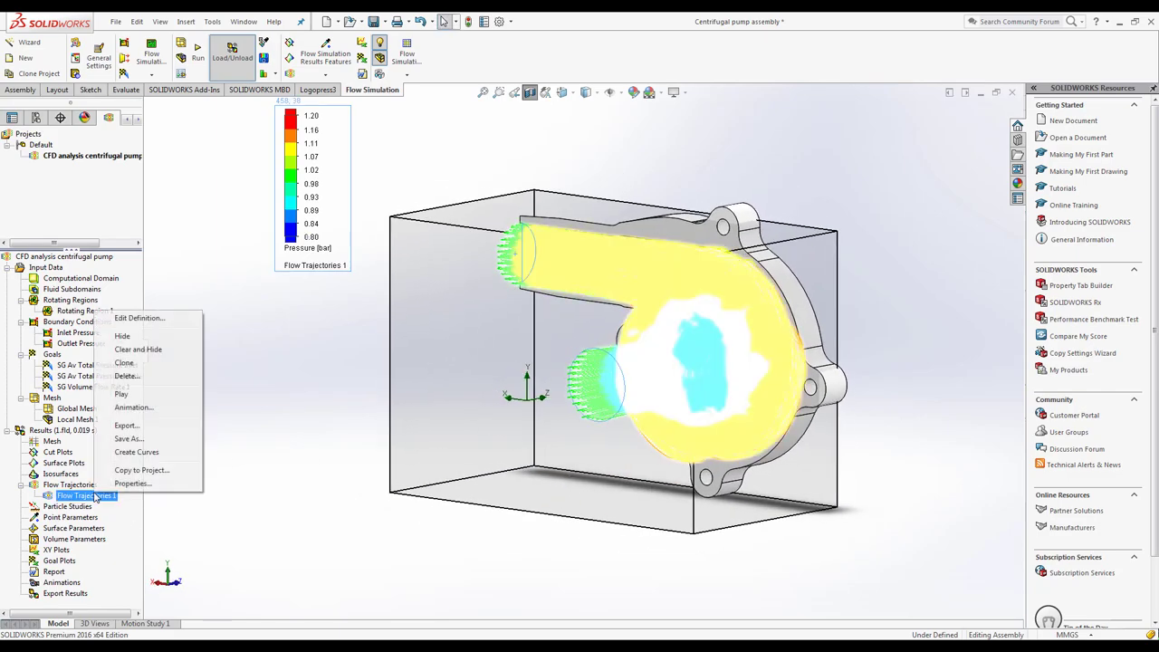
left_click(127, 396)
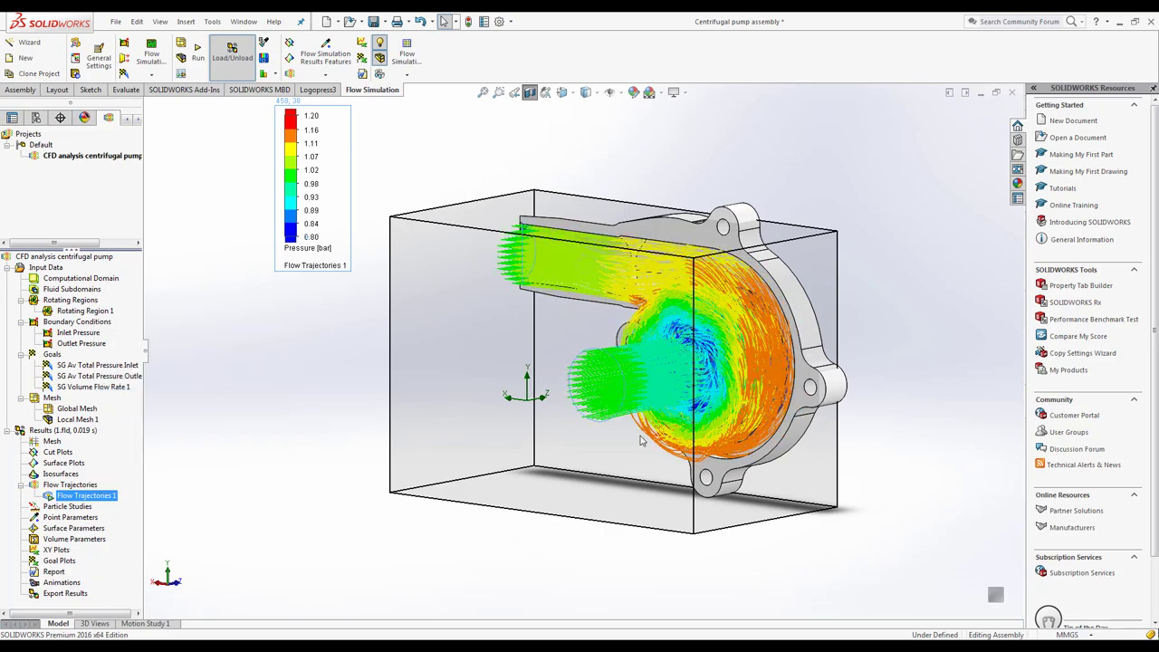
middle_click_drag(537, 484, 560, 412)
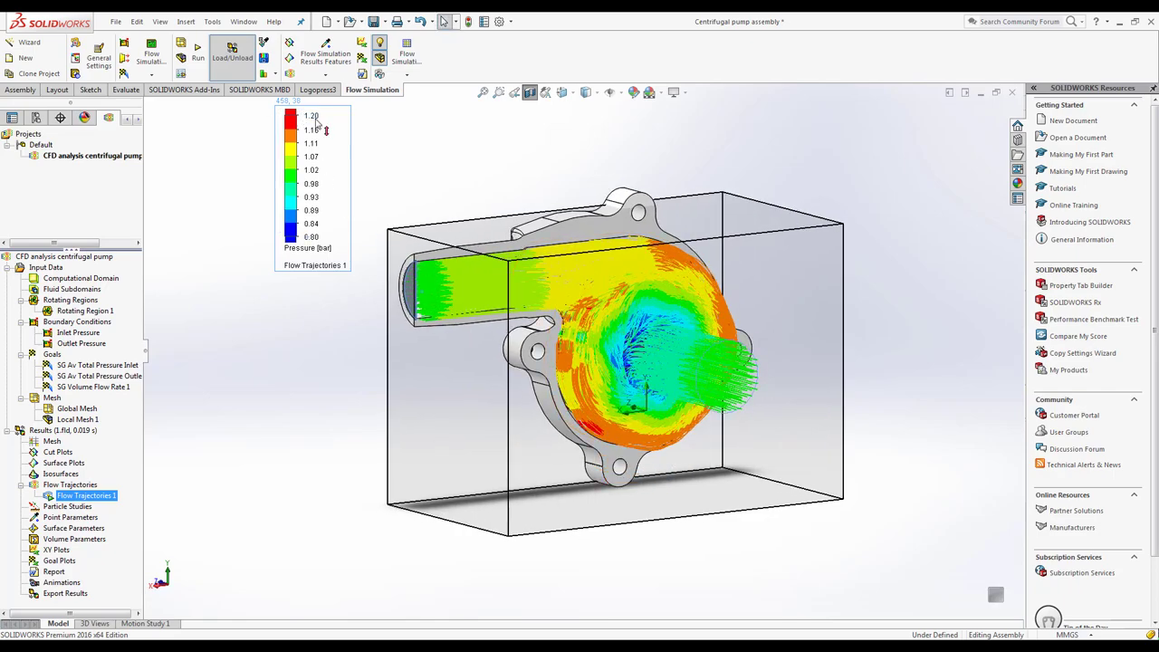
mouse_move(604, 470)
middle_mouse_down()
mouse_move(530, 483)
mouse_move(552, 481)
middle_mouse_up()
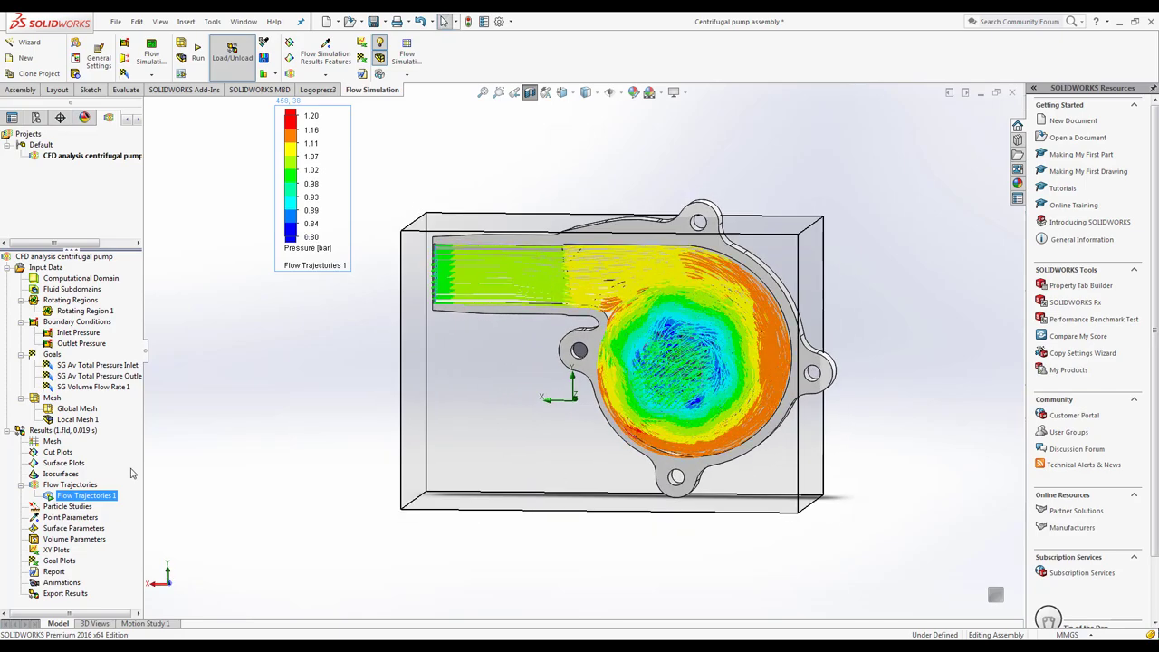
Redefine Flow Trajectories 1 with a line width of 1
right_click(76, 495)
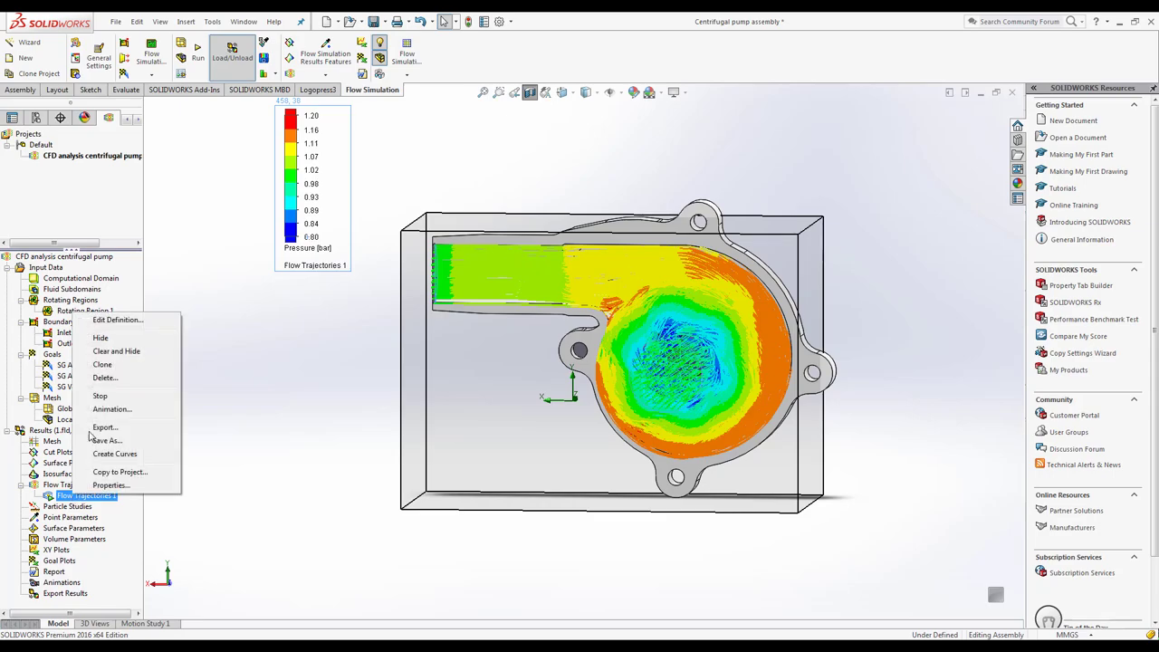
left_click(101, 320)
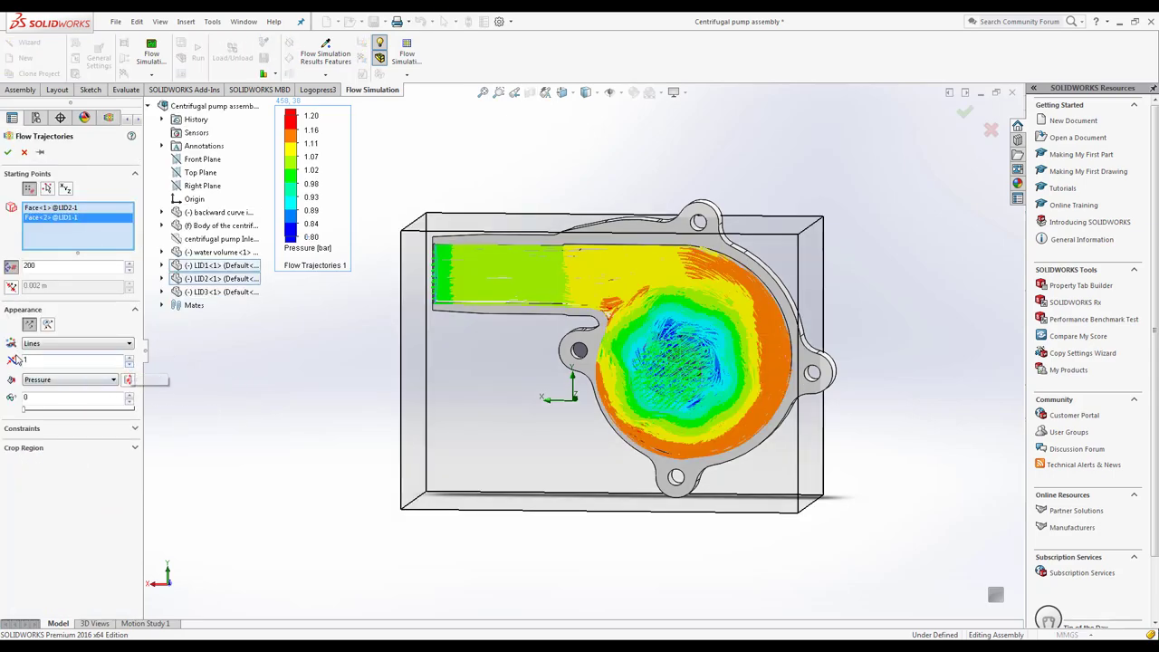
left_click(7, 152)
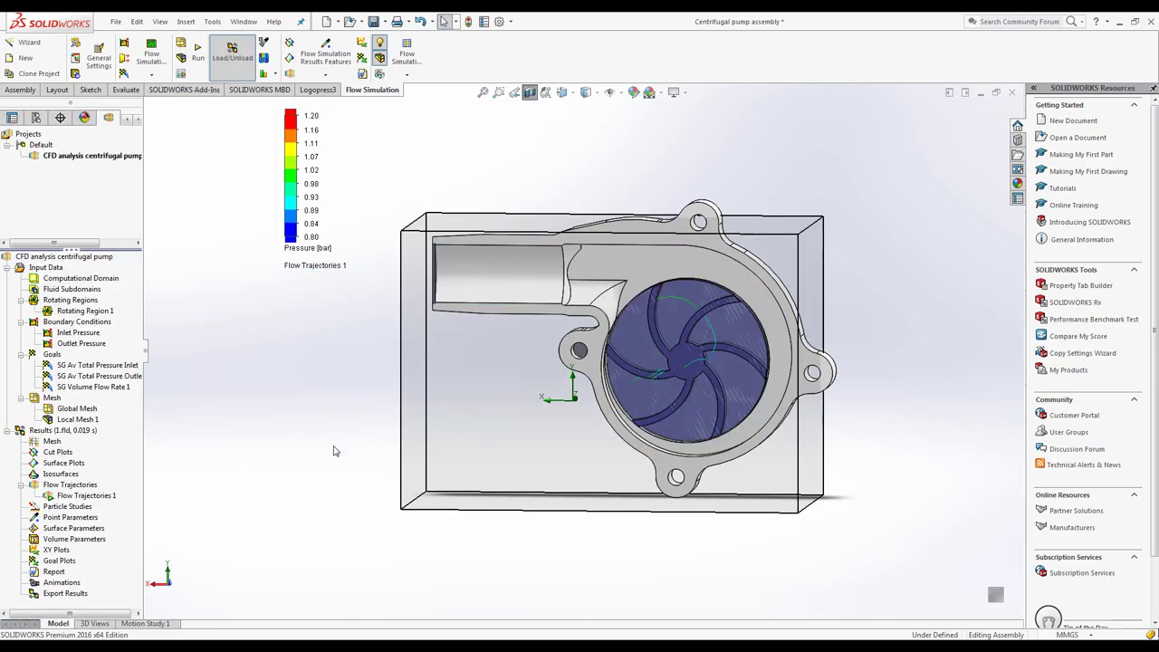